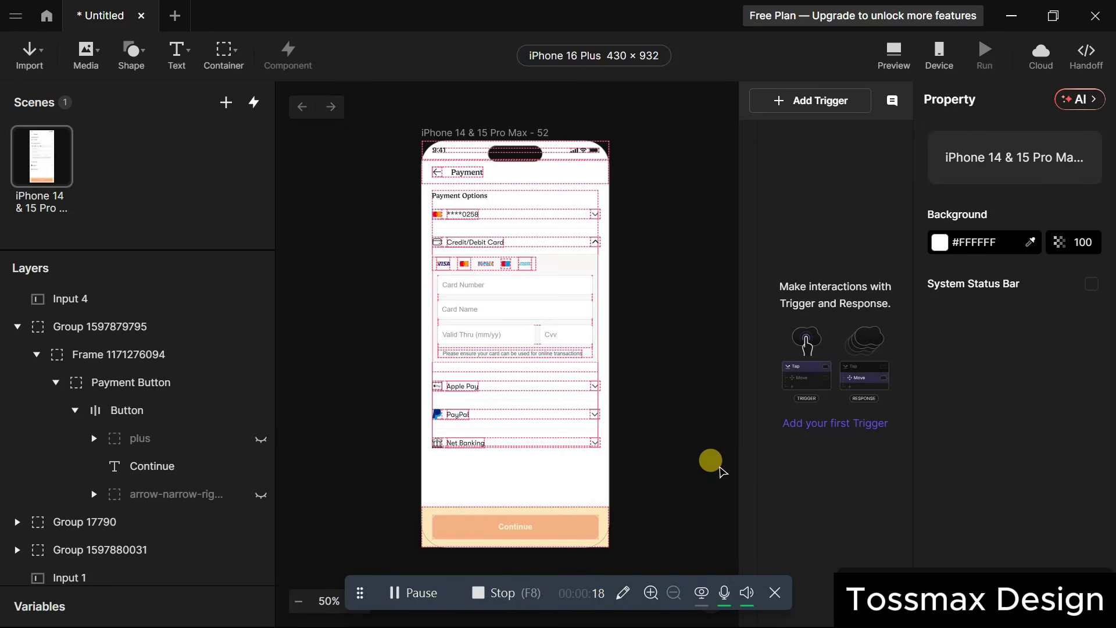
Zoom the canvas to 100% on the Credit/Debit Card fields and select the Card Number input.
{"action": "left_click", "coordinate": [582, 348]}
{"action": "key", "text": "ctrl+plus"}
{"action": "scroll", "coordinate": [590, 352], "scroll_direction": "up", "scroll_amount": 3}
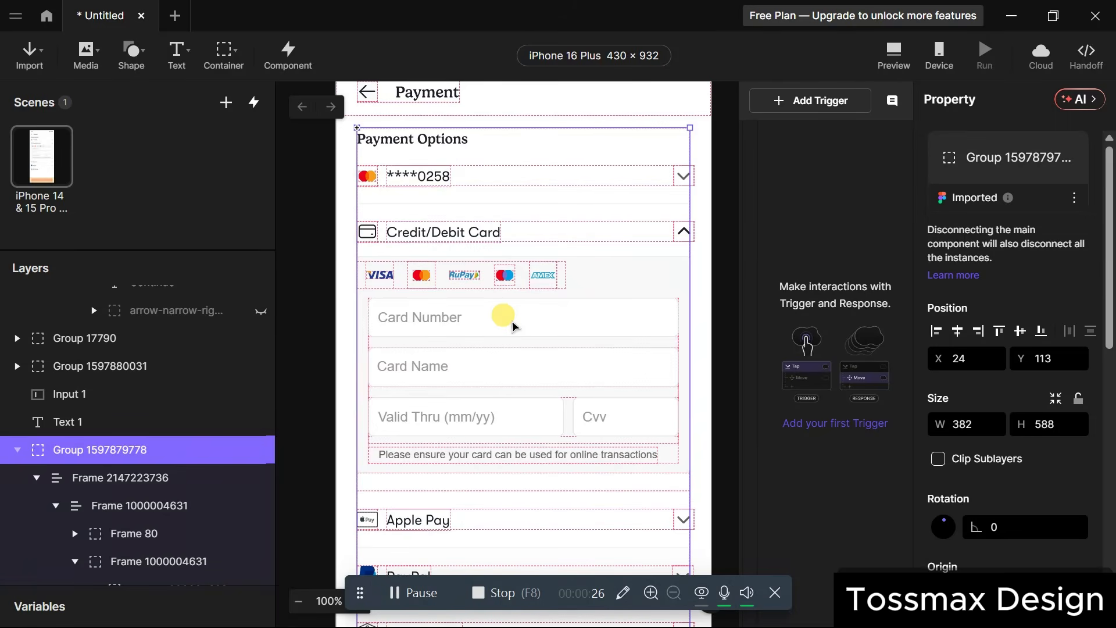
{"action": "left_click", "coordinate": [185, 57]}
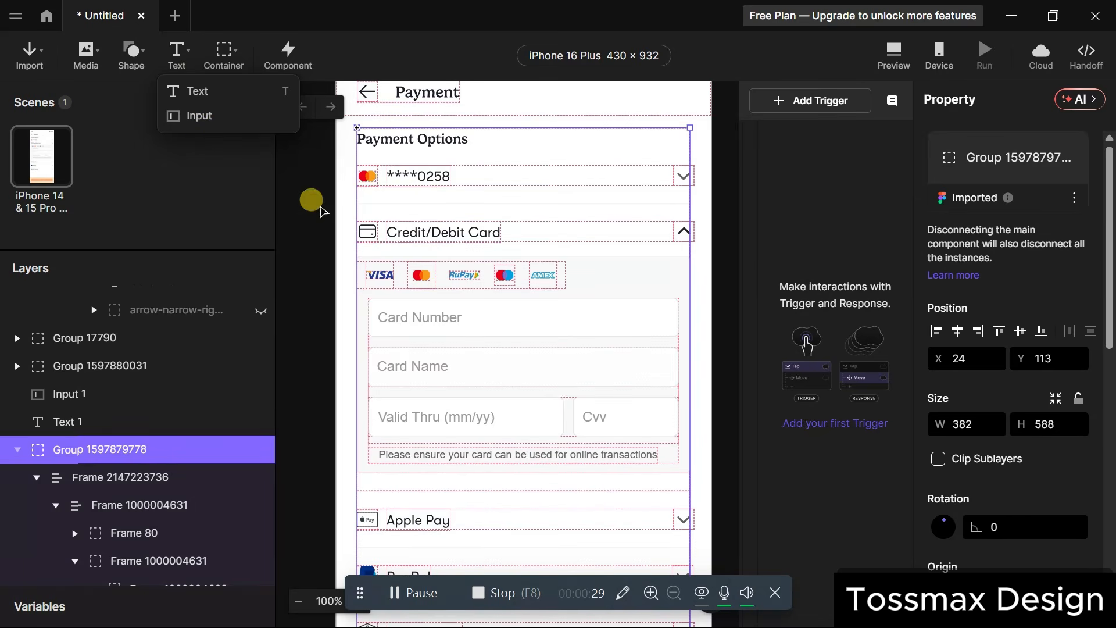
{"action": "left_click", "coordinate": [452, 336]}
{"action": "left_click", "coordinate": [447, 323]}
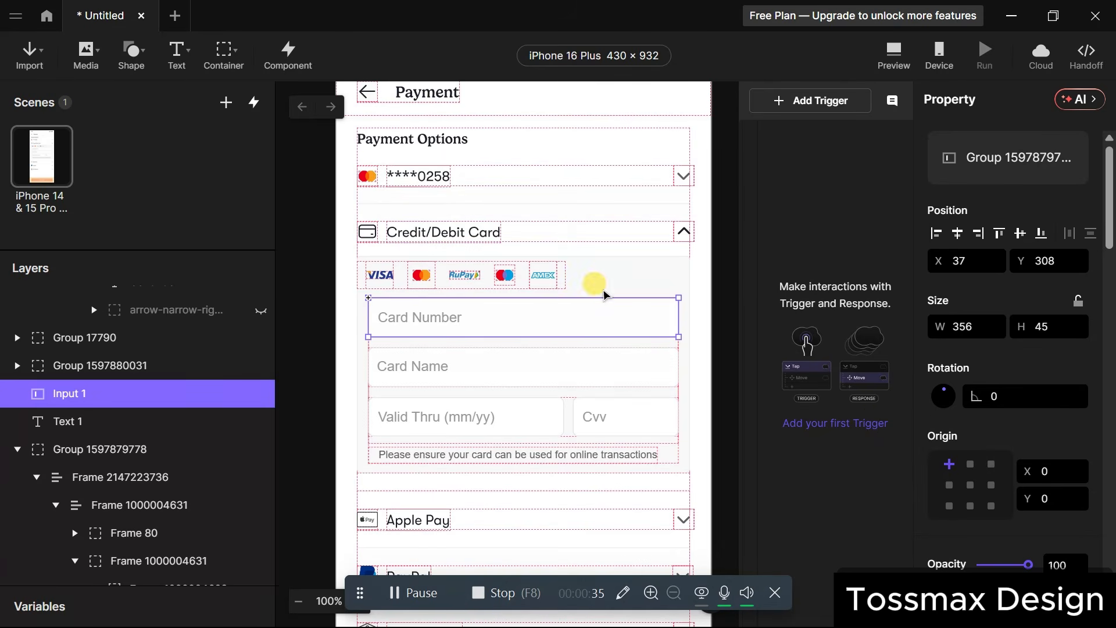
Select the Card Number input (Input 1) and scroll its properties down to Keyboard Options.
{"action": "left_click", "coordinate": [569, 370]}
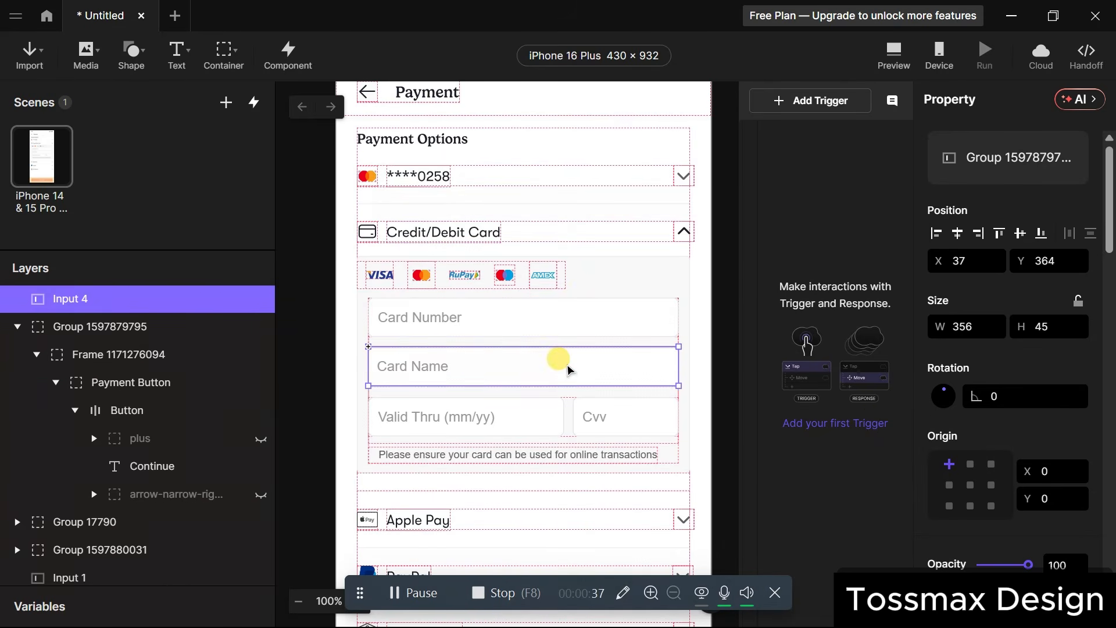
{"action": "left_click", "coordinate": [497, 422]}
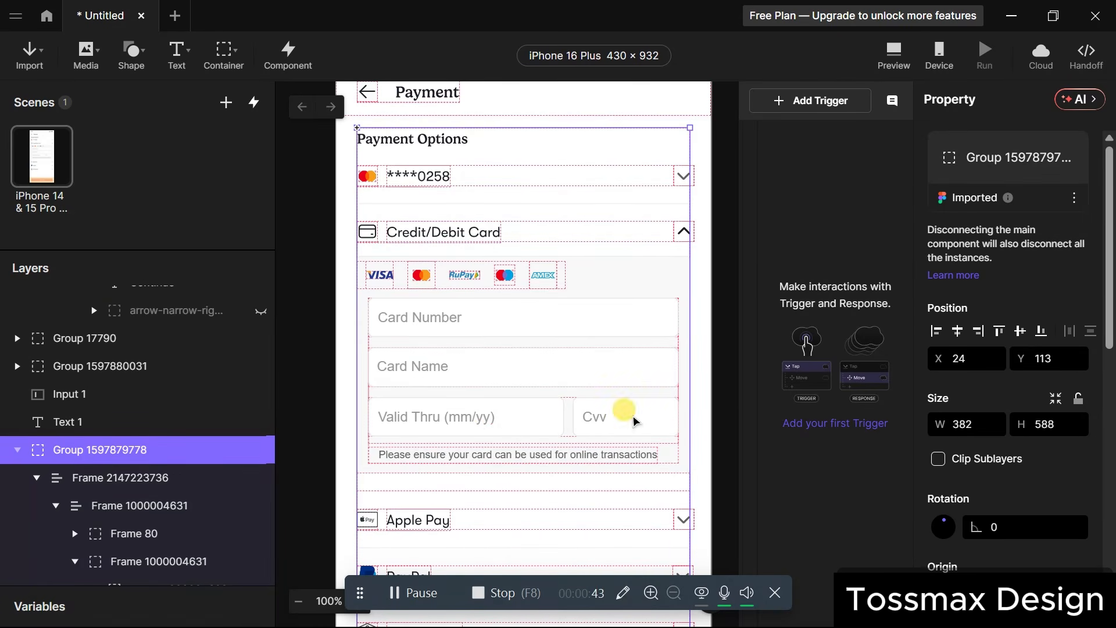
{"action": "left_click", "coordinate": [551, 303]}
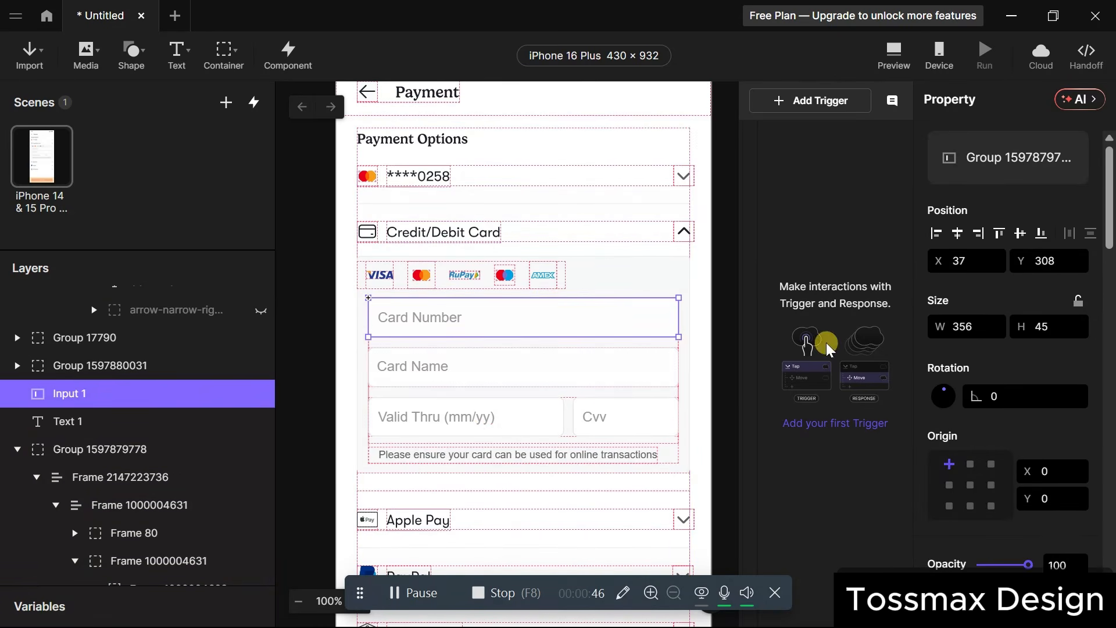
{"action": "scroll", "coordinate": [1059, 441], "scroll_direction": "down", "scroll_amount": 2}
{"action": "scroll", "coordinate": [1059, 441], "scroll_direction": "down", "scroll_amount": 6}
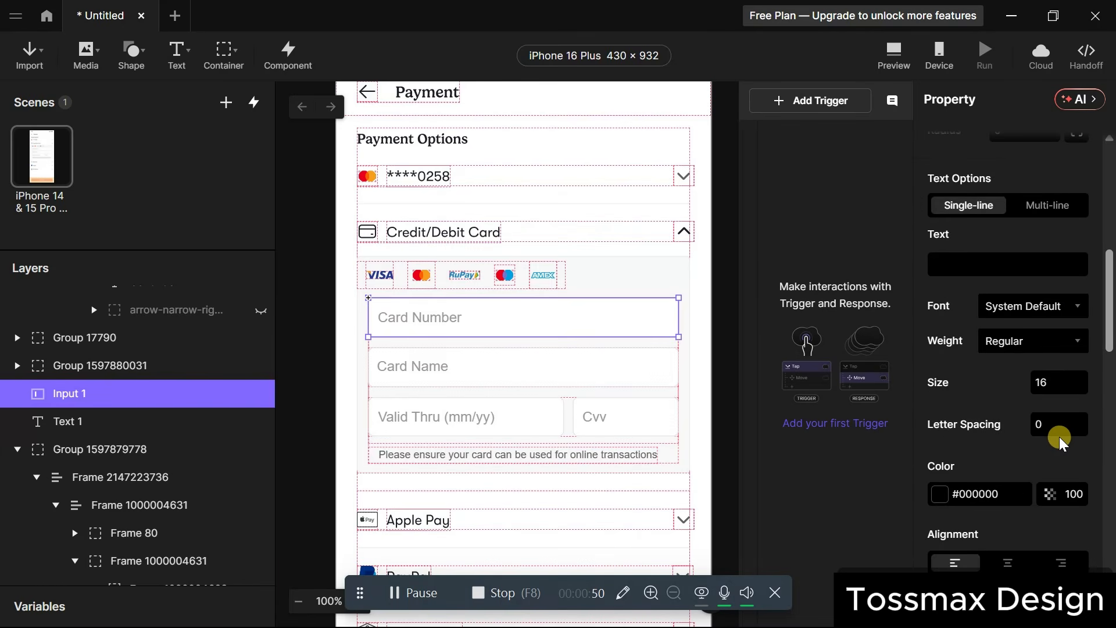
{"action": "scroll", "coordinate": [1061, 443], "scroll_direction": "down", "scroll_amount": 5}
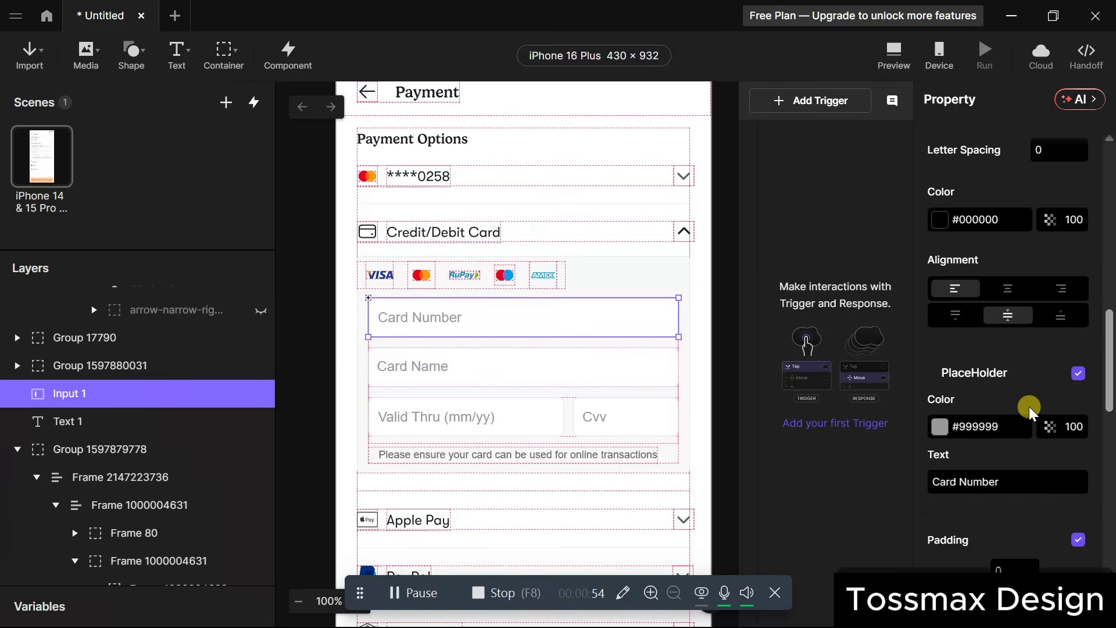
{"action": "scroll", "coordinate": [1029, 409], "scroll_direction": "down", "scroll_amount": 2}
{"action": "scroll", "coordinate": [1032, 414], "scroll_direction": "down", "scroll_amount": 2}
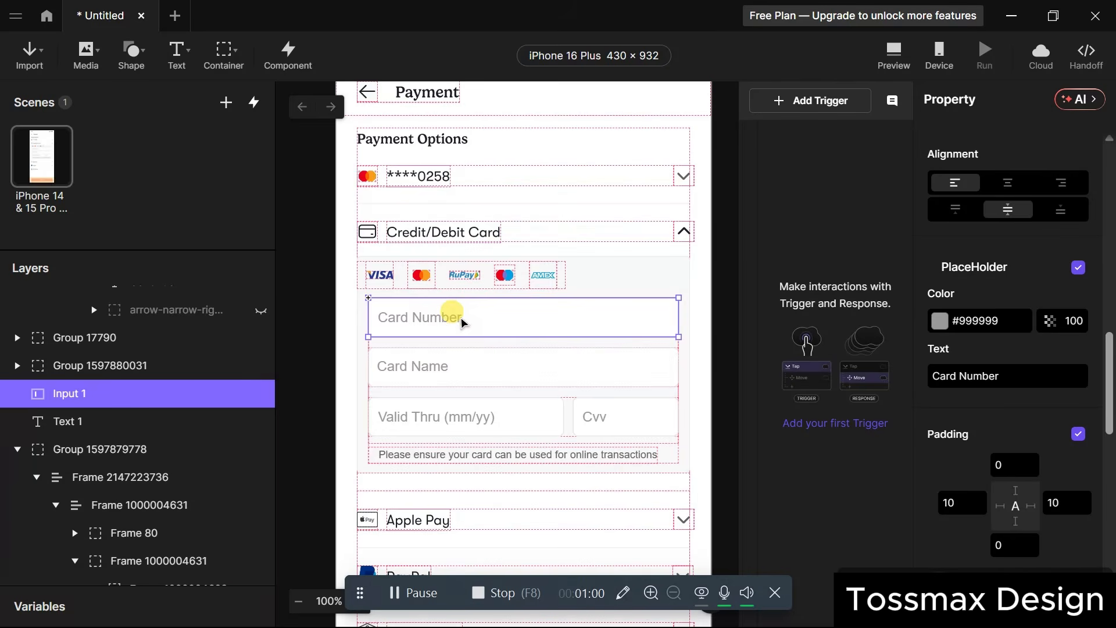
{"action": "scroll", "coordinate": [1029, 384], "scroll_direction": "down", "scroll_amount": 3}
{"action": "scroll", "coordinate": [1035, 391], "scroll_direction": "down", "scroll_amount": 7}
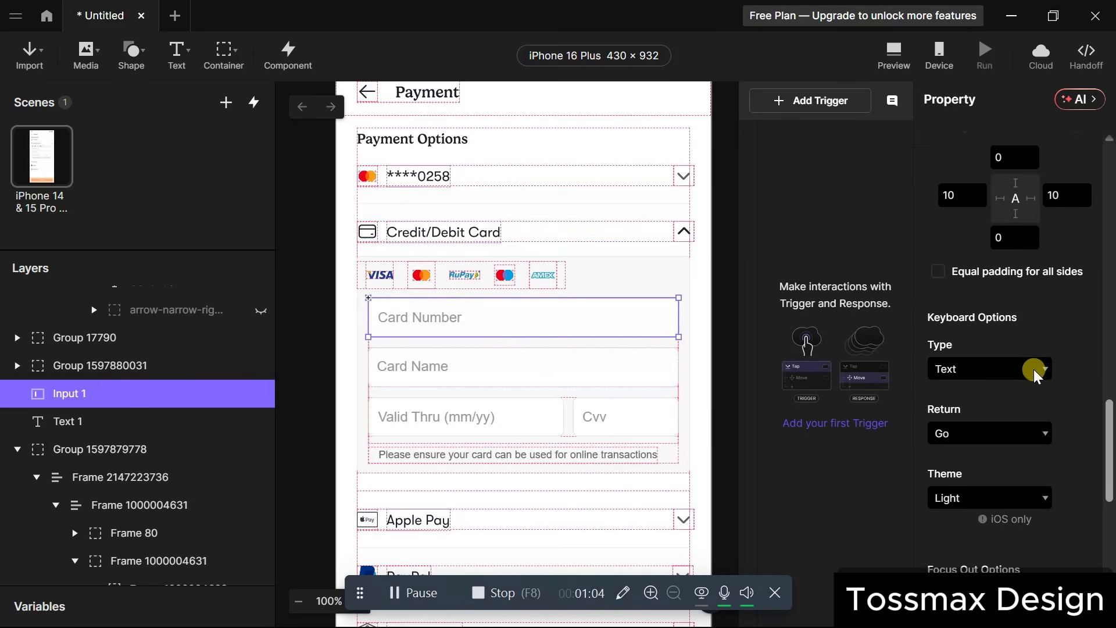
Set the keyboard Type to Number and the Return key to Next.
{"action": "left_click", "coordinate": [1036, 377]}
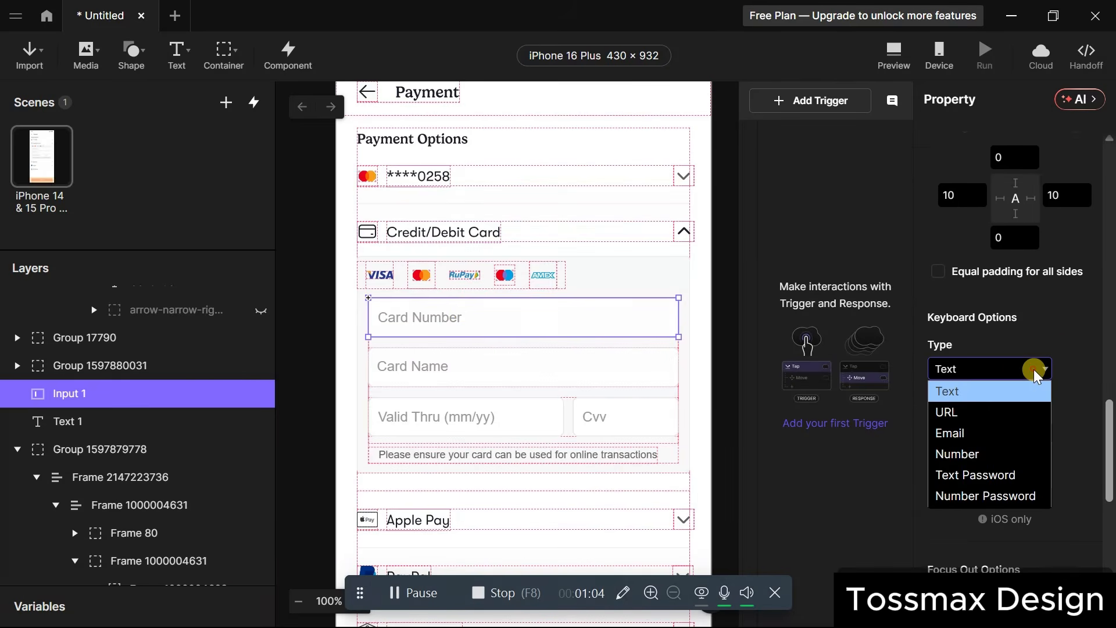
{"action": "left_click", "coordinate": [1000, 454]}
{"action": "left_click", "coordinate": [1039, 435]}
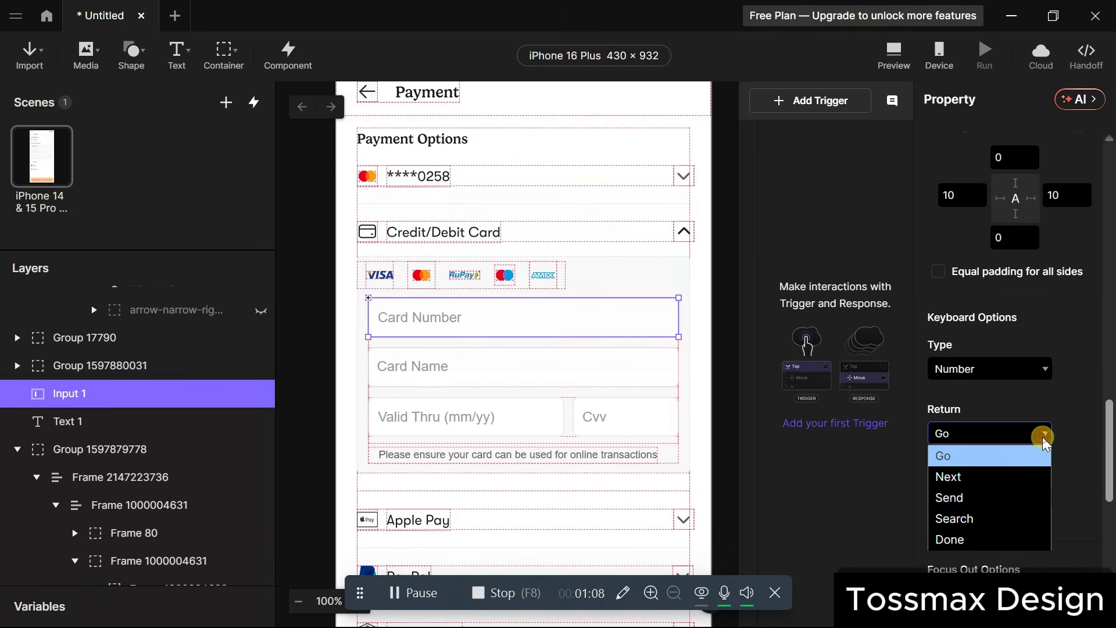
{"action": "left_click", "coordinate": [1009, 477]}
{"action": "scroll", "coordinate": [1017, 492], "scroll_direction": "down", "scroll_amount": 4}
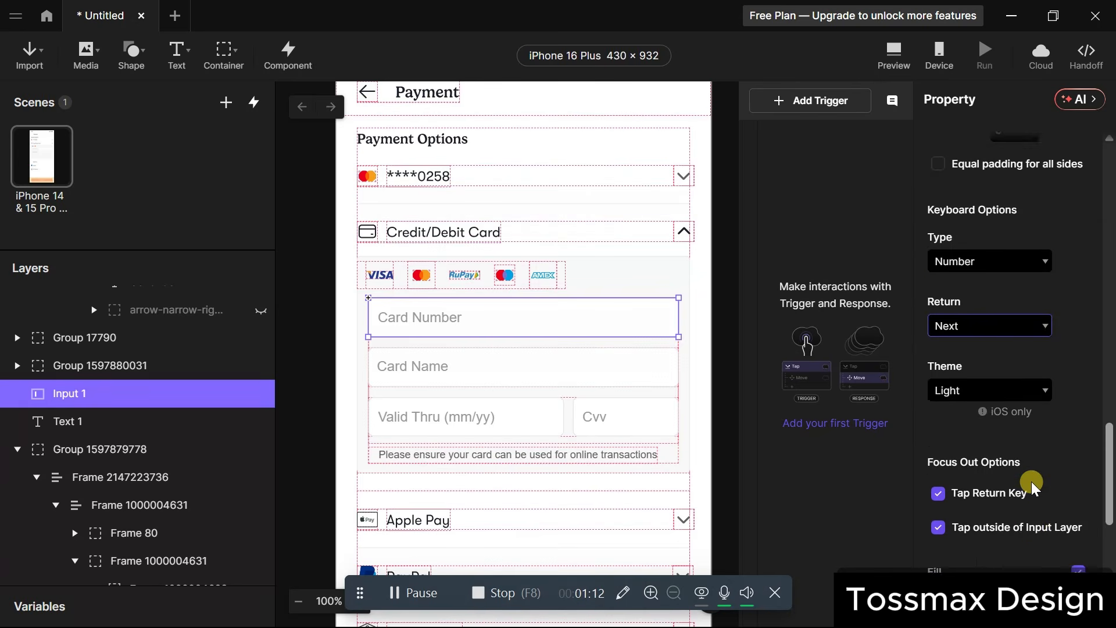
{"action": "scroll", "coordinate": [1034, 489], "scroll_direction": "down", "scroll_amount": 2}
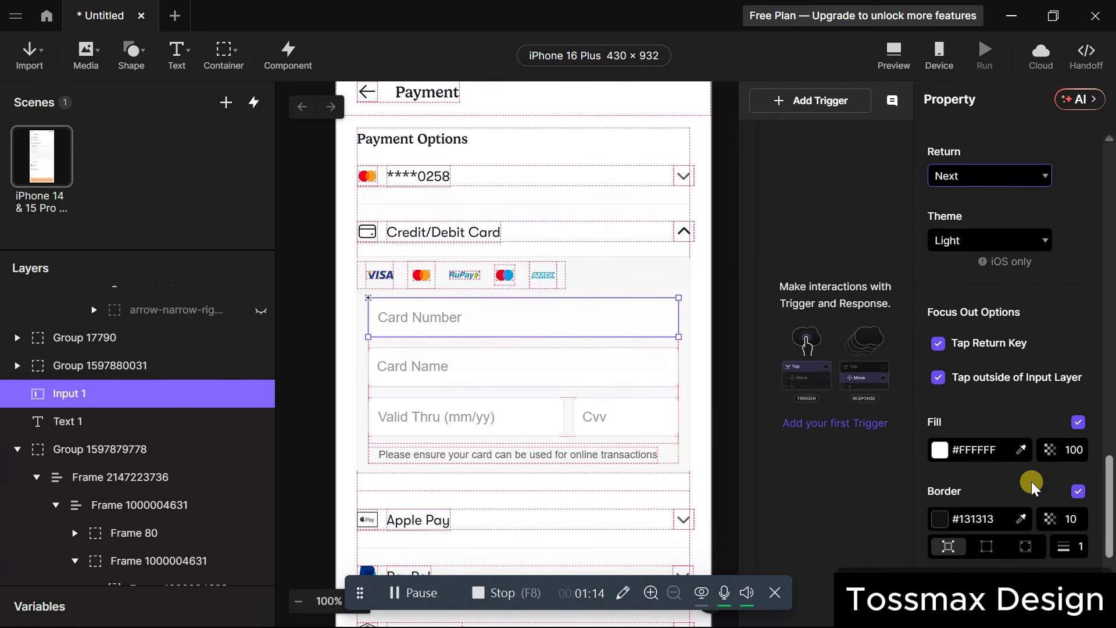
{"action": "scroll", "coordinate": [1001, 487], "scroll_direction": "down", "scroll_amount": 3}
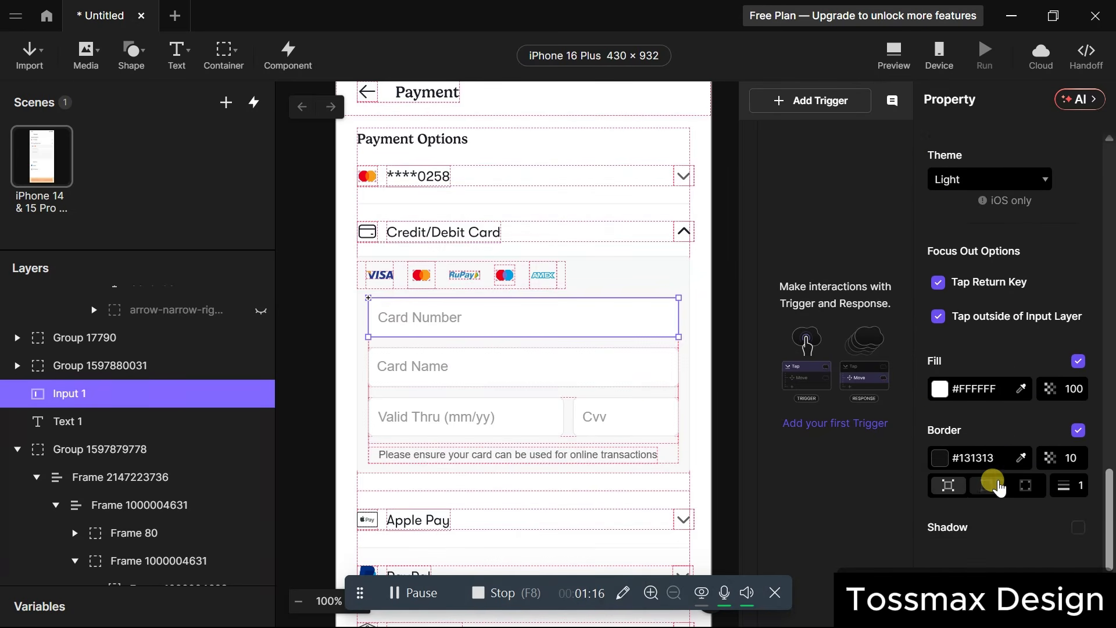
{"action": "scroll", "coordinate": [1001, 487], "scroll_direction": "down", "scroll_amount": 1}
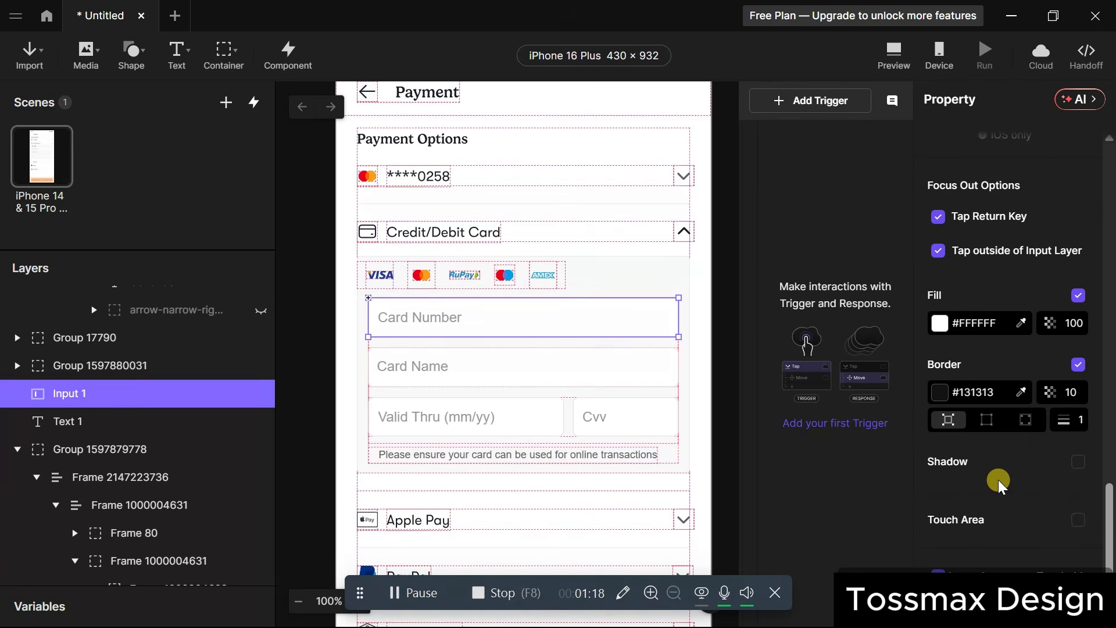
Select the Card Name input (Input 4) and change its Return key from Go to Next.
{"action": "left_click", "coordinate": [625, 373]}
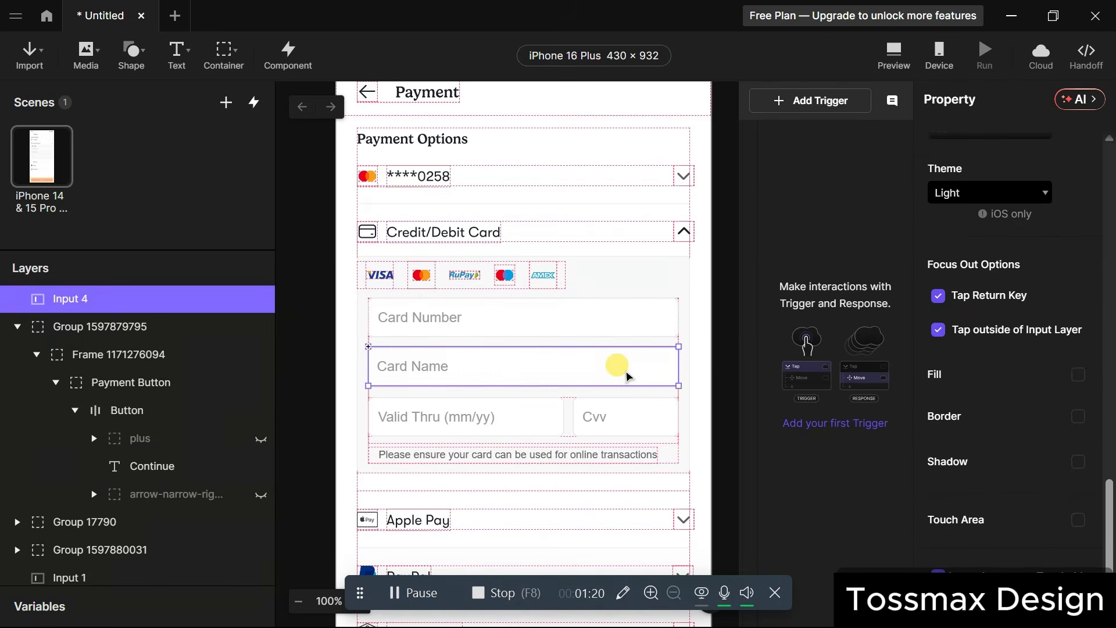
{"action": "scroll", "coordinate": [995, 373], "scroll_direction": "up", "scroll_amount": 3}
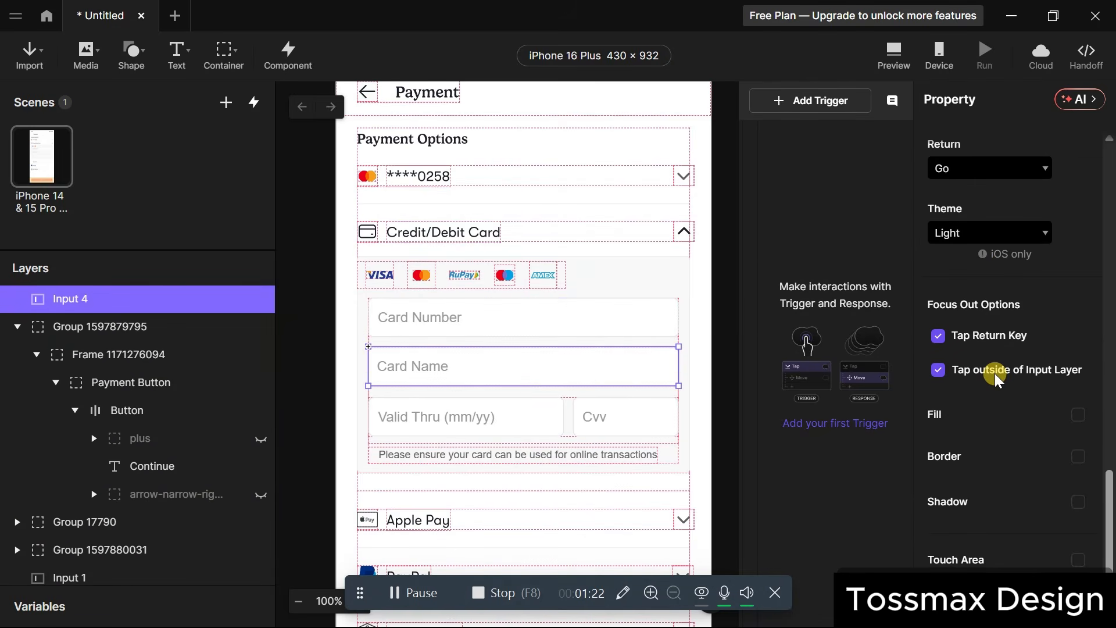
{"action": "scroll", "coordinate": [996, 373], "scroll_direction": "down", "scroll_amount": 1}
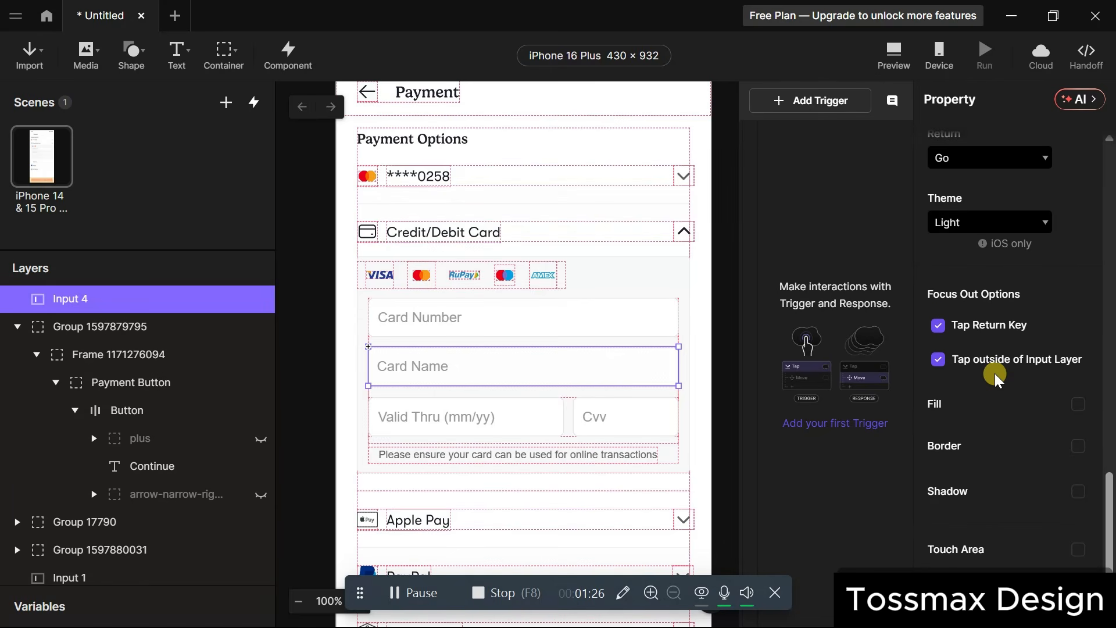
{"action": "scroll", "coordinate": [995, 373], "scroll_direction": "up", "scroll_amount": 5}
{"action": "scroll", "coordinate": [996, 373], "scroll_direction": "up", "scroll_amount": 3}
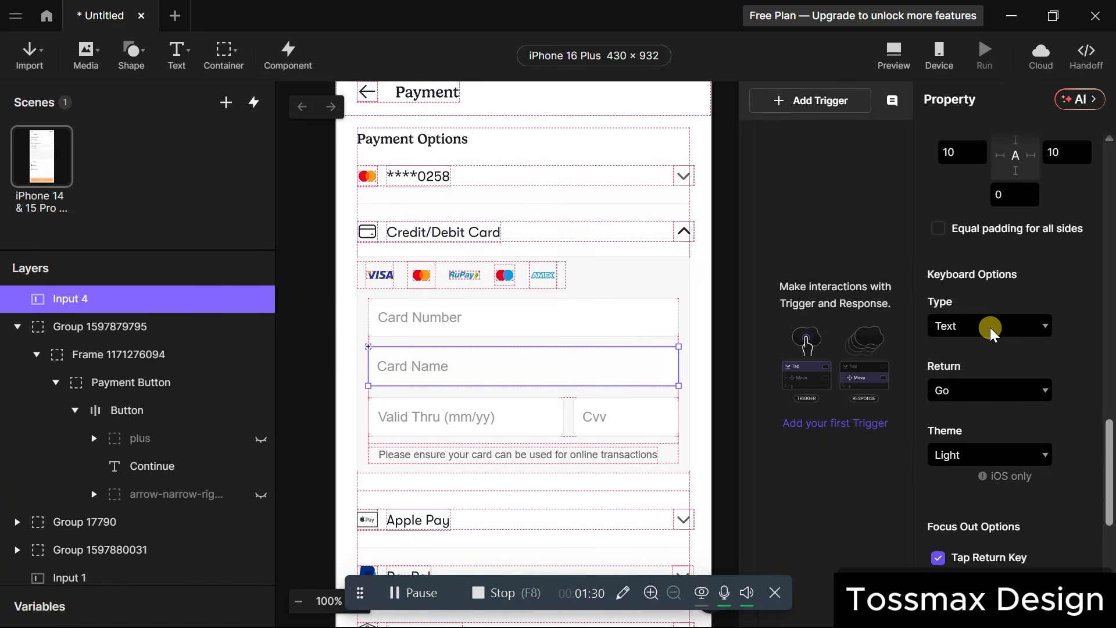
{"action": "left_click", "coordinate": [1039, 390]}
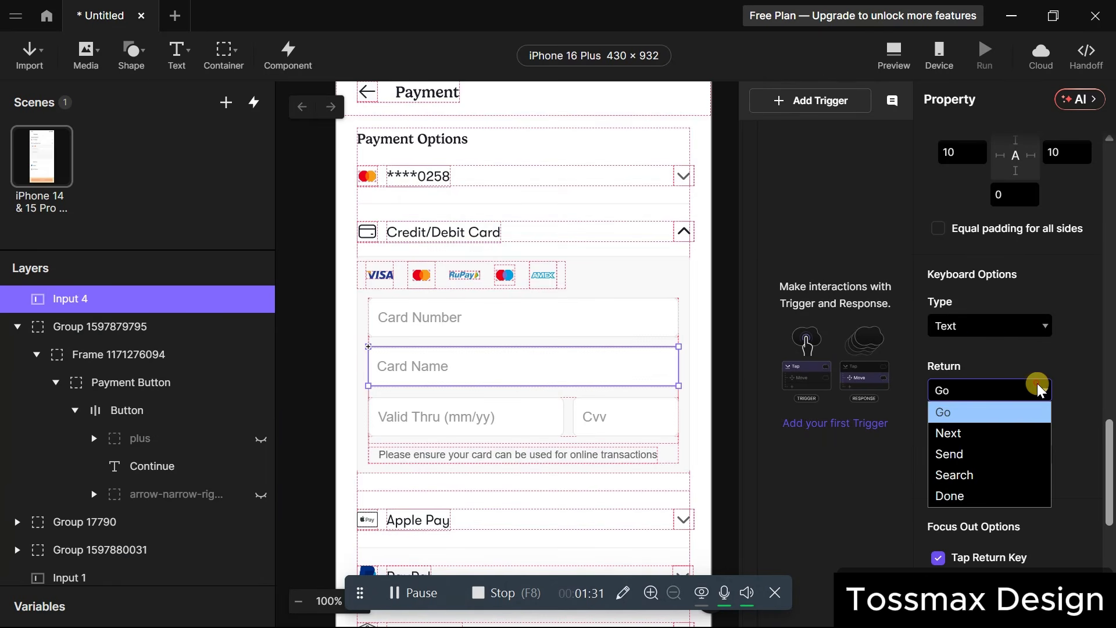
{"action": "left_click", "coordinate": [998, 441]}
Scroll the property panel back up and reselect the Card Number input.
{"action": "scroll", "coordinate": [1049, 327], "scroll_direction": "up", "scroll_amount": 10}
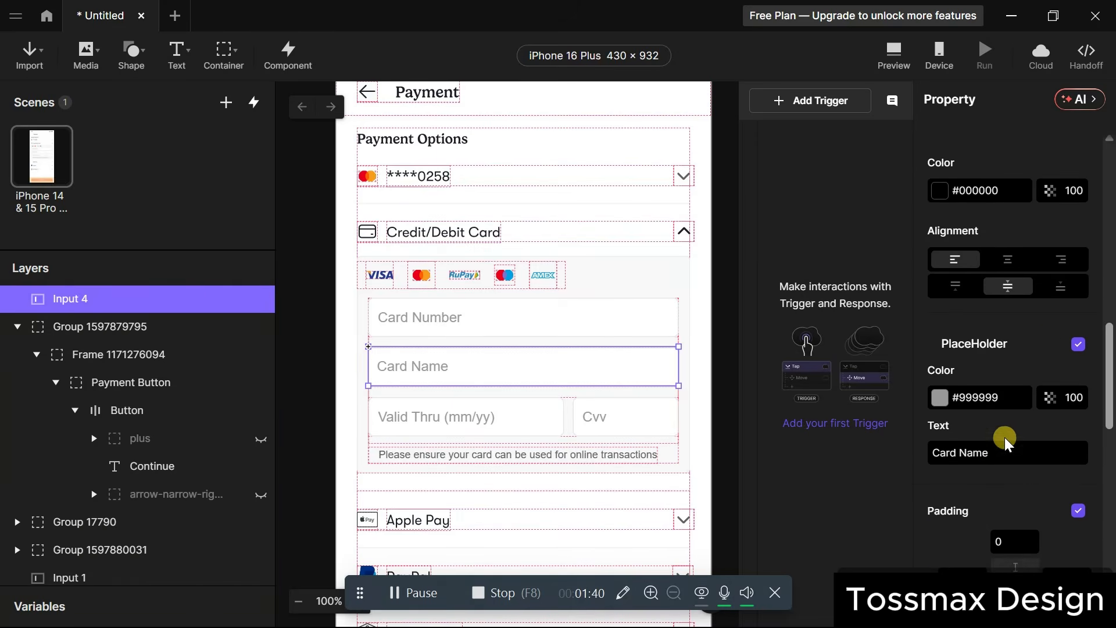
{"action": "scroll", "coordinate": [1037, 522], "scroll_direction": "up", "scroll_amount": 5}
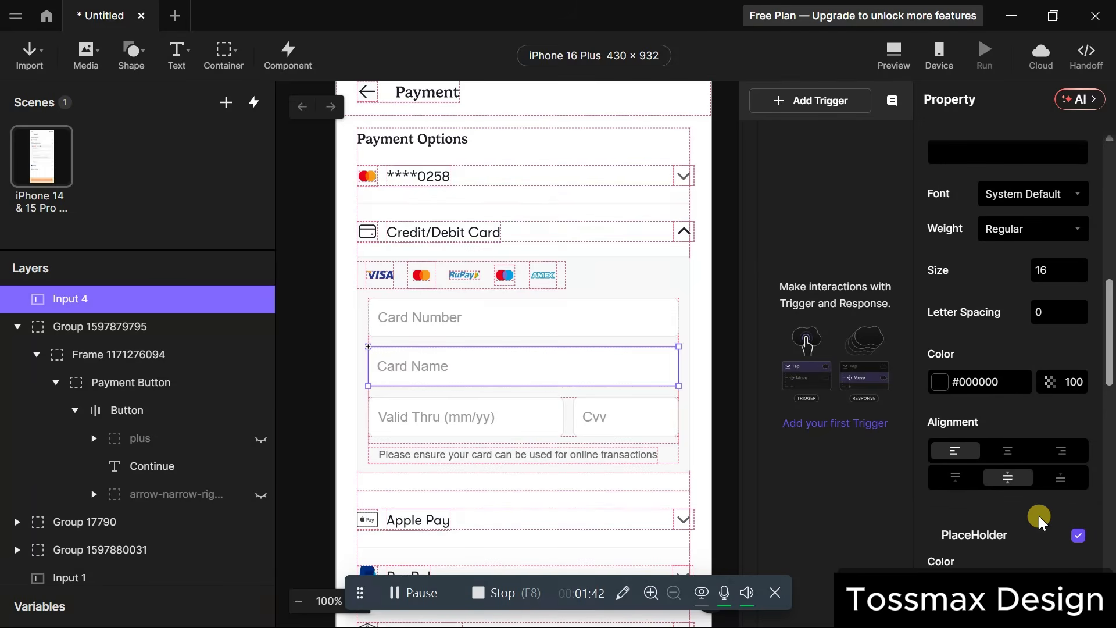
{"action": "scroll", "coordinate": [1045, 360], "scroll_direction": "up", "scroll_amount": 3}
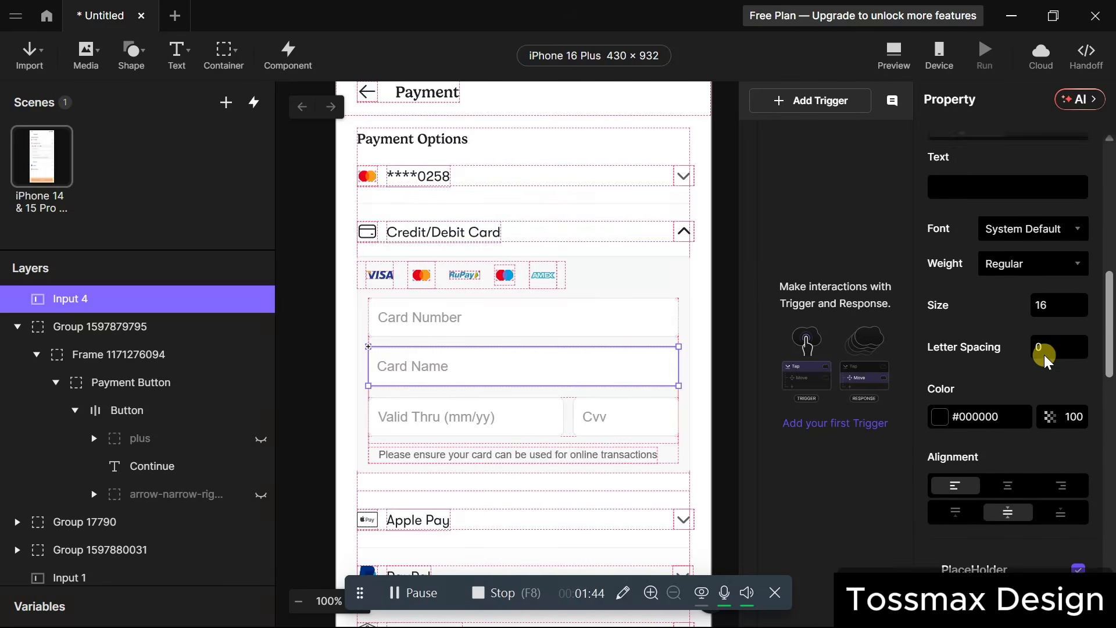
{"action": "scroll", "coordinate": [1044, 354], "scroll_direction": "up", "scroll_amount": 4}
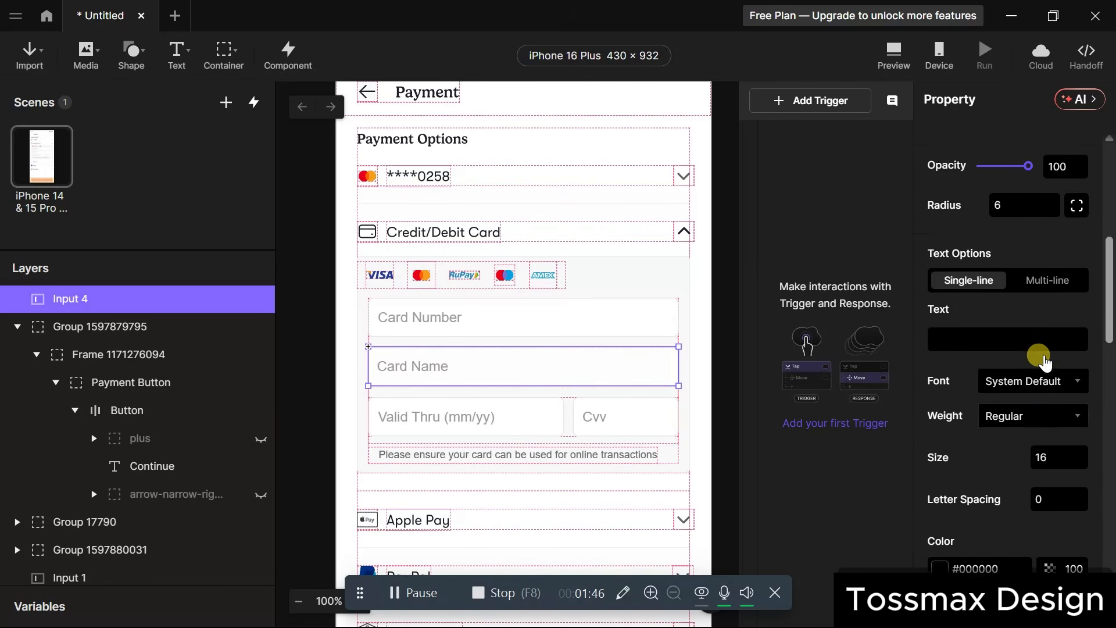
{"action": "scroll", "coordinate": [1040, 349], "scroll_direction": "up", "scroll_amount": 3}
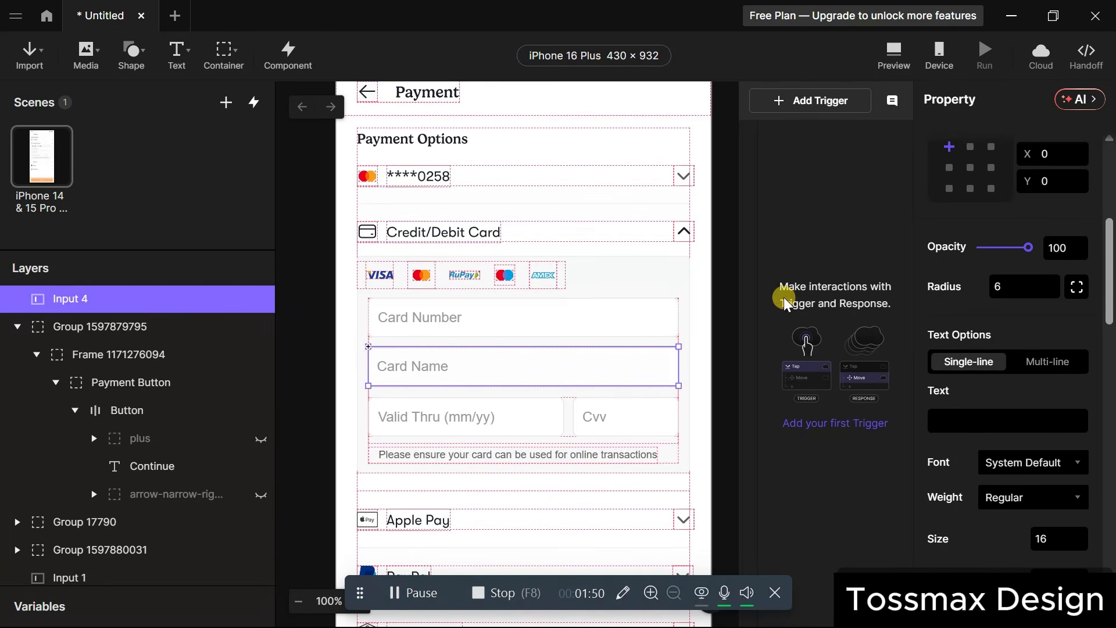
{"action": "left_click", "coordinate": [649, 320]}
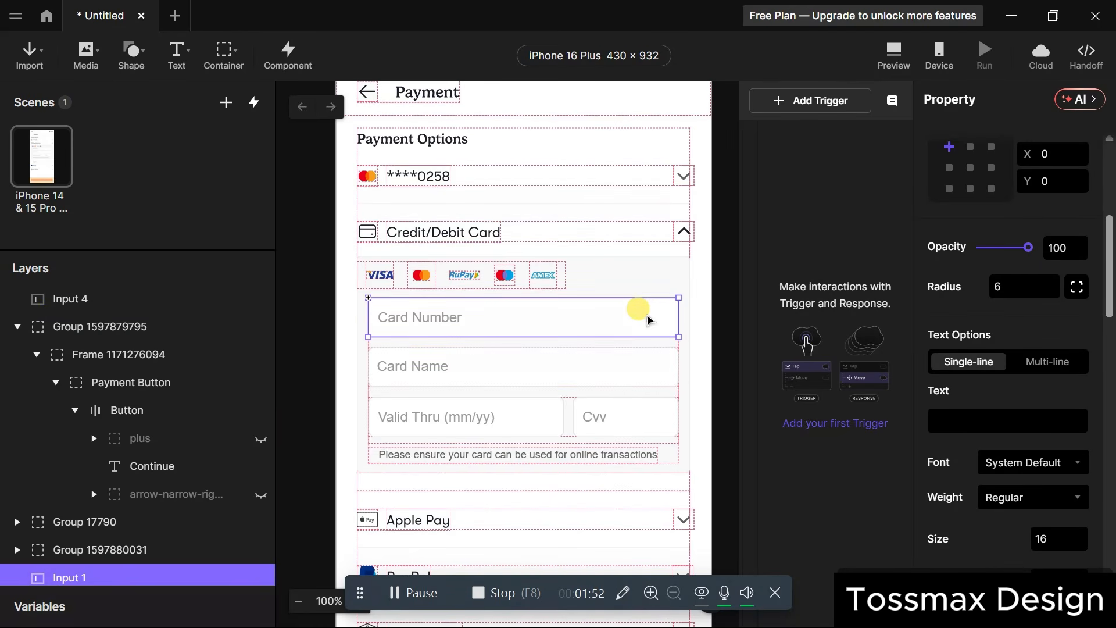
Drill down through the card frames to the Valid Thru input and exit text editing.
{"action": "left_click", "coordinate": [522, 420]}
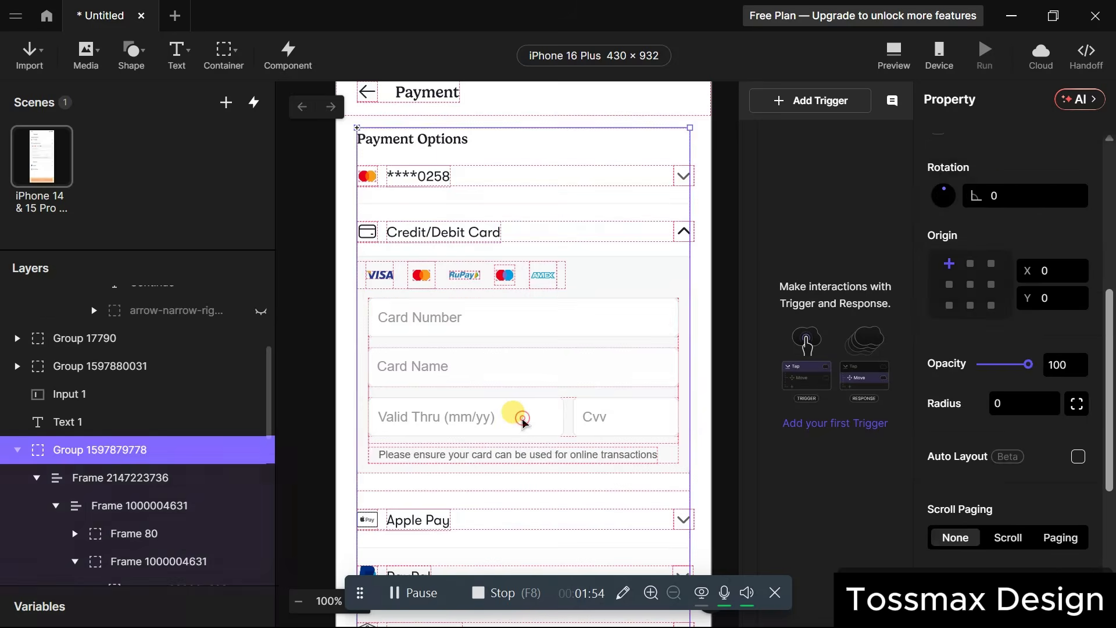
{"action": "left_click", "coordinate": [522, 420]}
{"action": "left_click", "coordinate": [522, 420]}
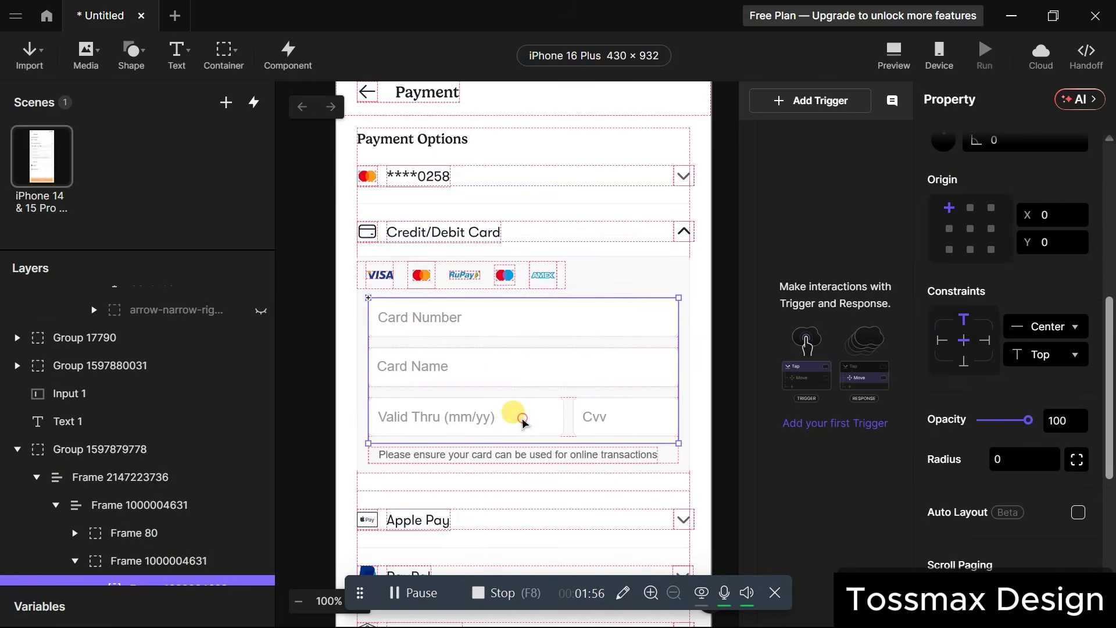
{"action": "left_click", "coordinate": [522, 420]}
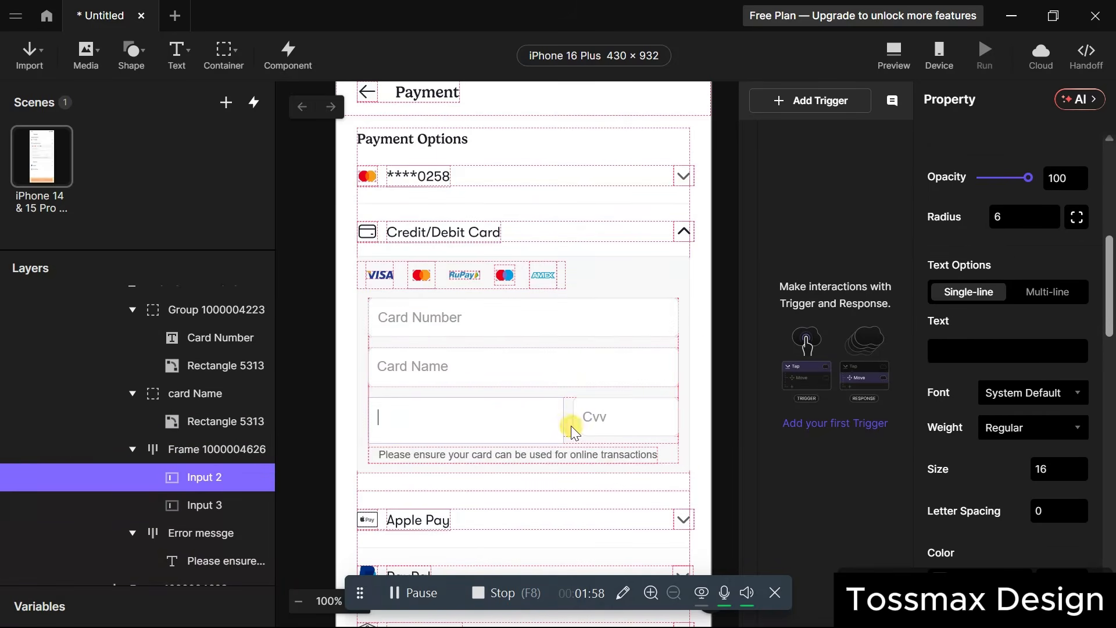
{"action": "key", "text": "Escape"}
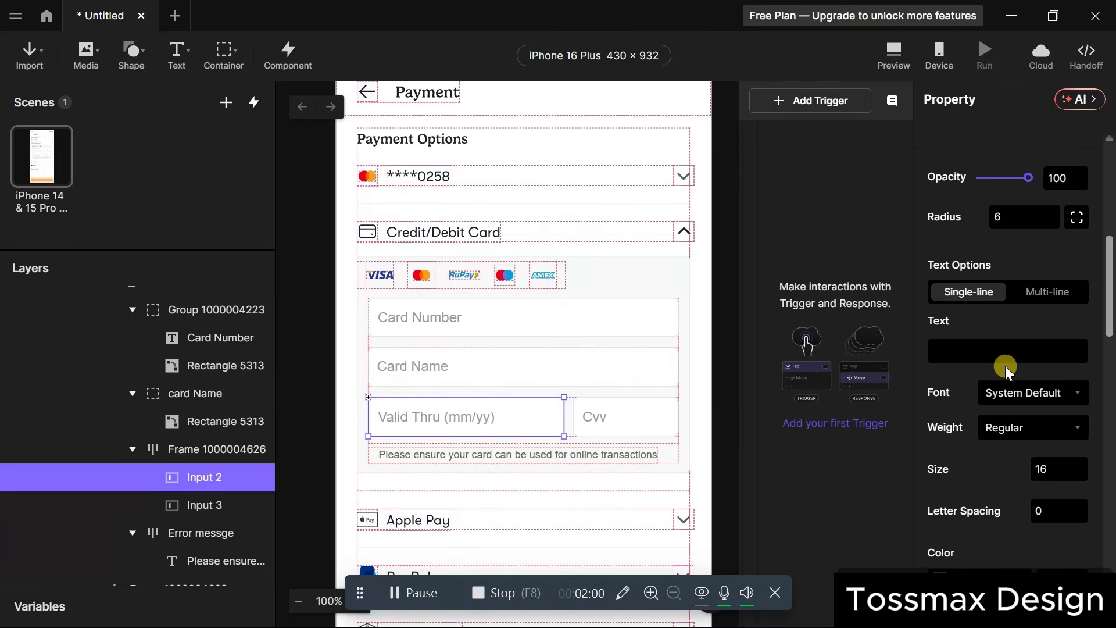
Check the Valid Thru keyboard options, leaving Type as Text.
{"action": "scroll", "coordinate": [1006, 365], "scroll_direction": "down", "scroll_amount": 1}
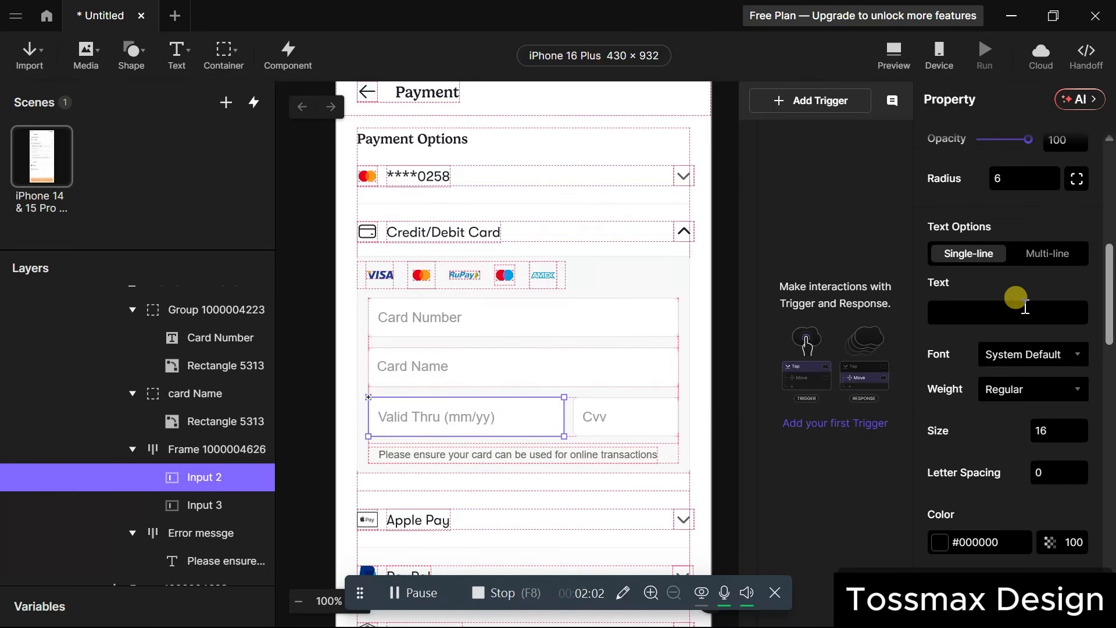
{"action": "scroll", "coordinate": [1016, 298], "scroll_direction": "down", "scroll_amount": 10}
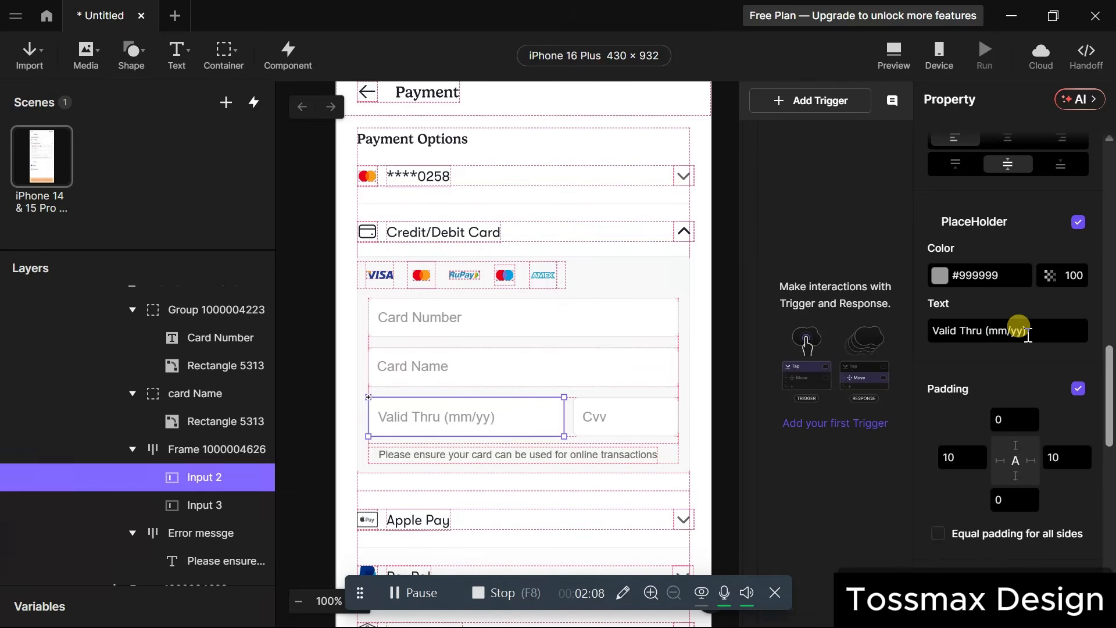
{"action": "scroll", "coordinate": [1028, 334], "scroll_direction": "down", "scroll_amount": 5}
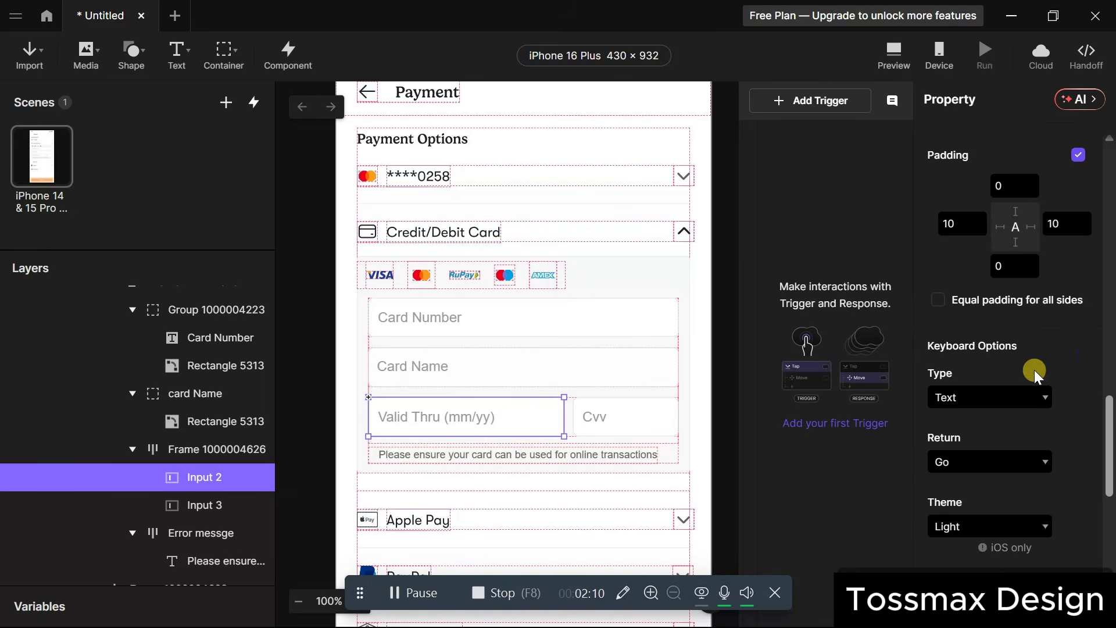
{"action": "left_click", "coordinate": [1038, 397]}
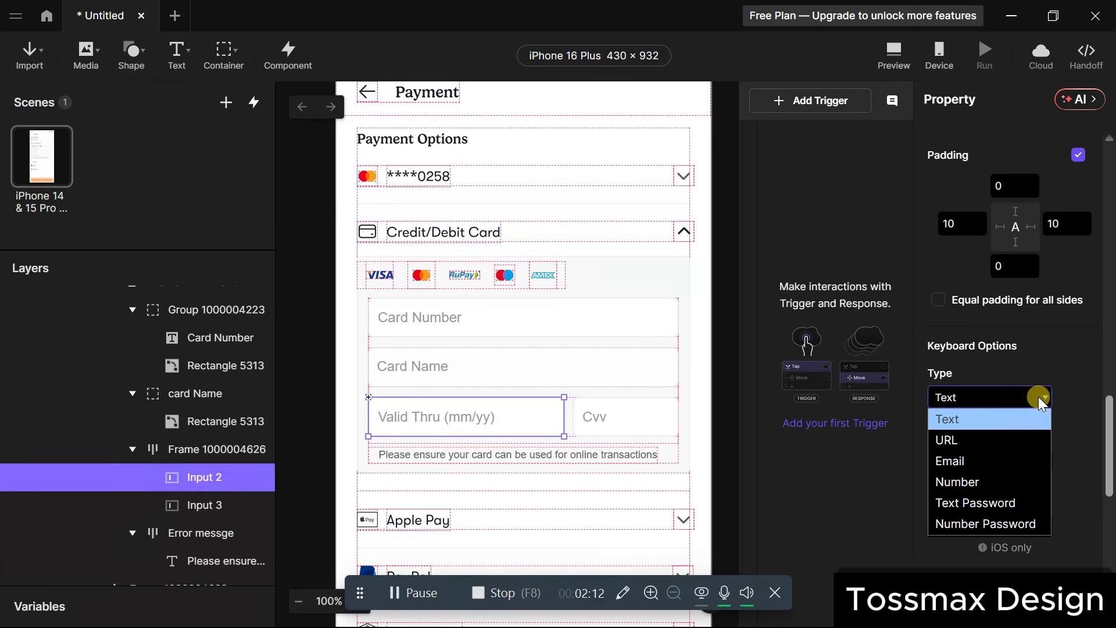
{"action": "left_click", "coordinate": [1002, 480]}
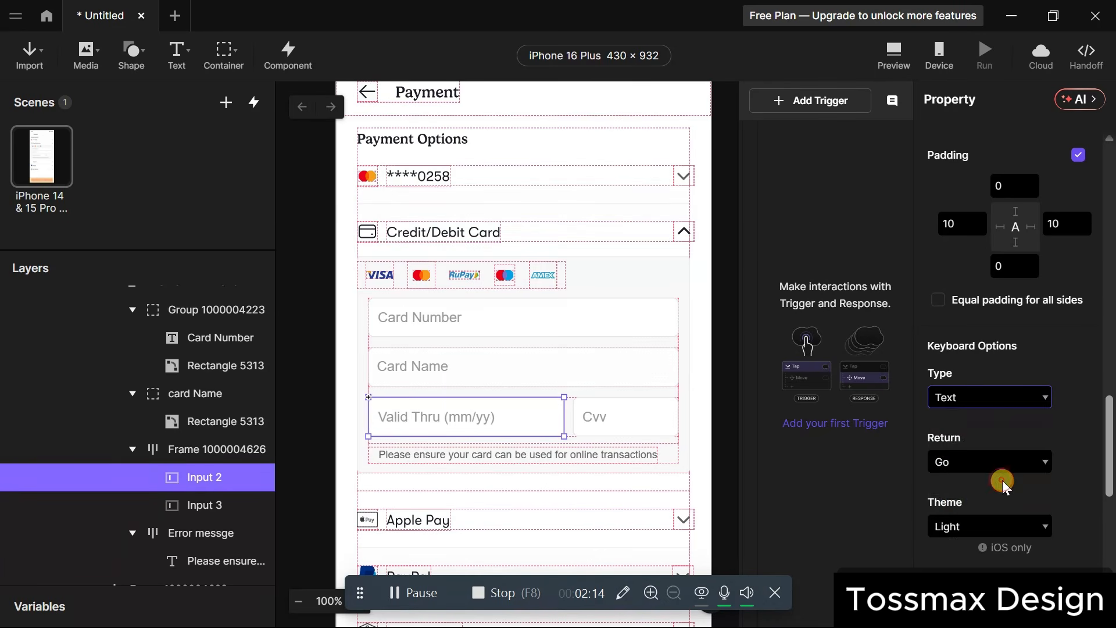
Select the Cvv input (Input 3) and set its keyboard Type to Number.
{"action": "left_click", "coordinate": [639, 426]}
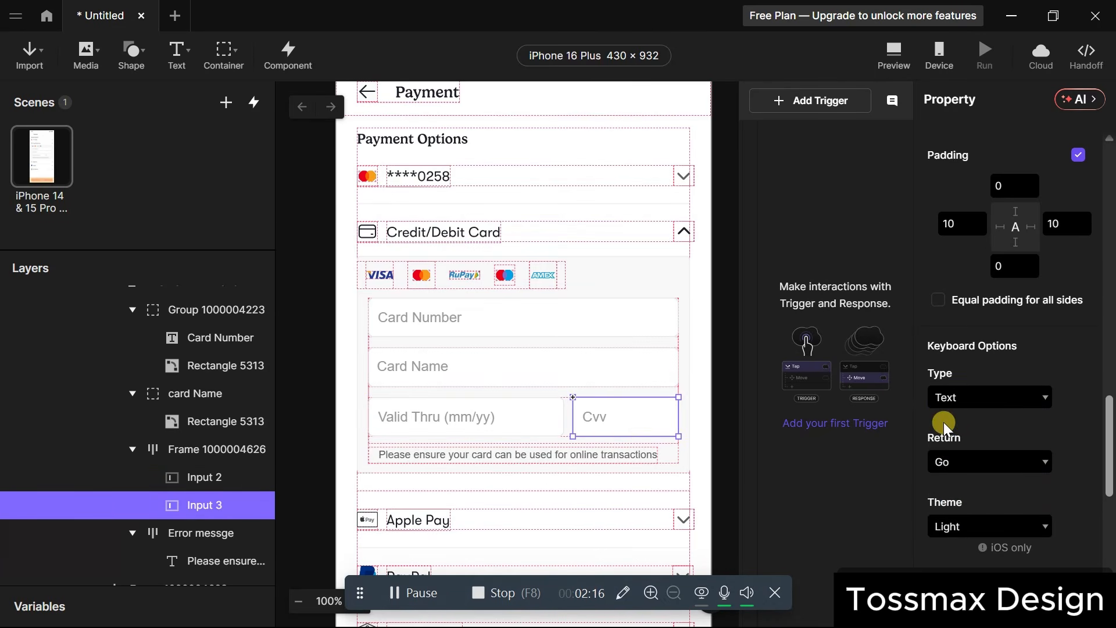
{"action": "left_click", "coordinate": [1027, 393]}
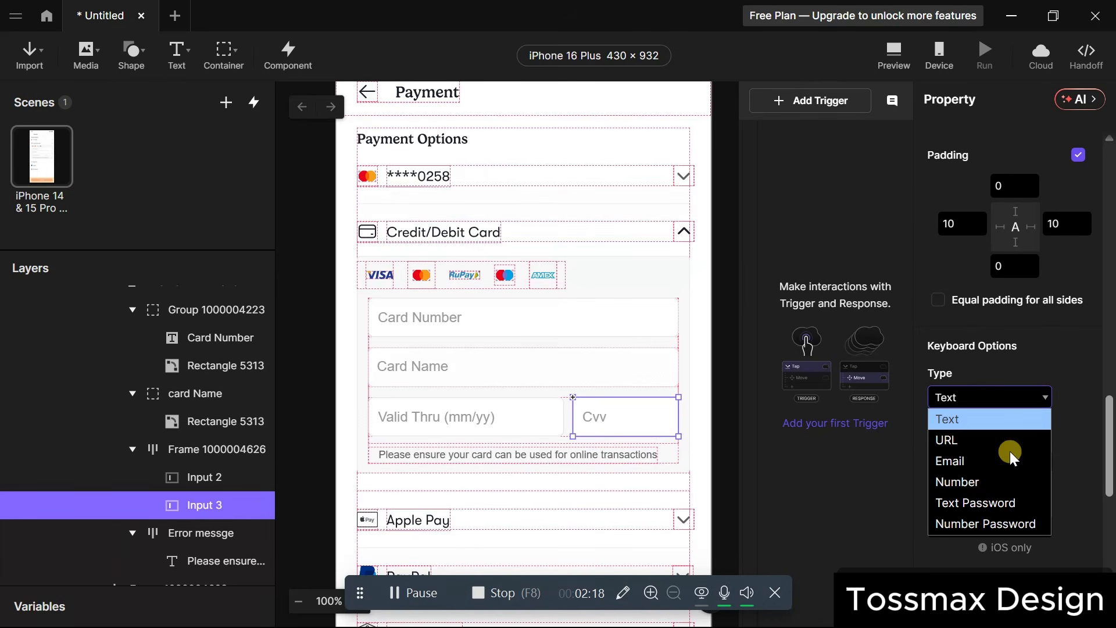
{"action": "left_click", "coordinate": [1002, 487]}
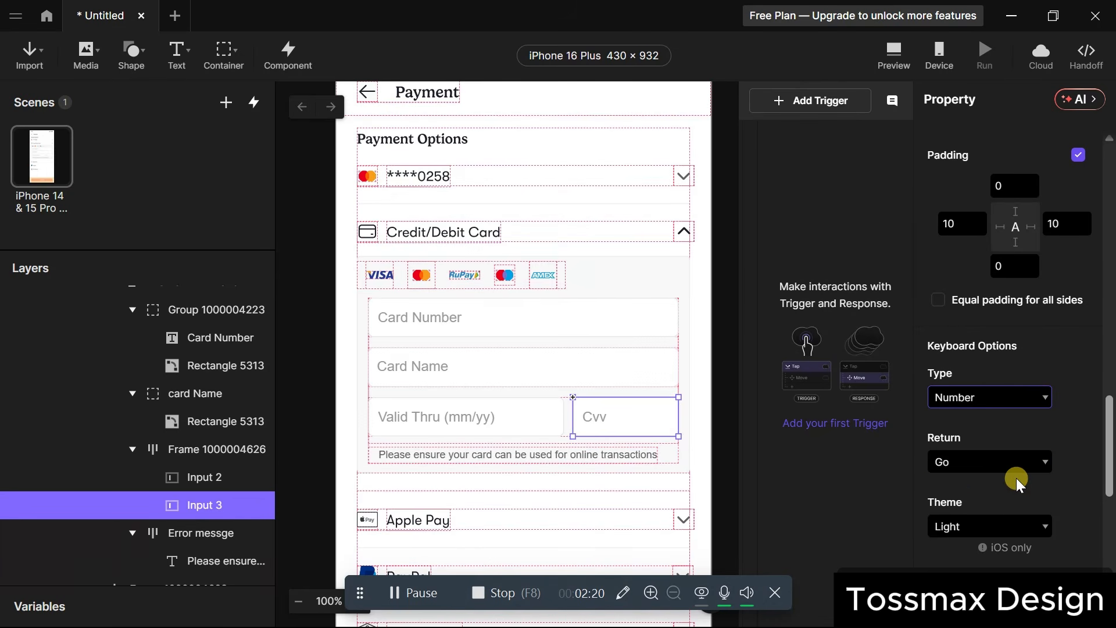
{"action": "scroll", "coordinate": [1016, 477], "scroll_direction": "down", "scroll_amount": 2}
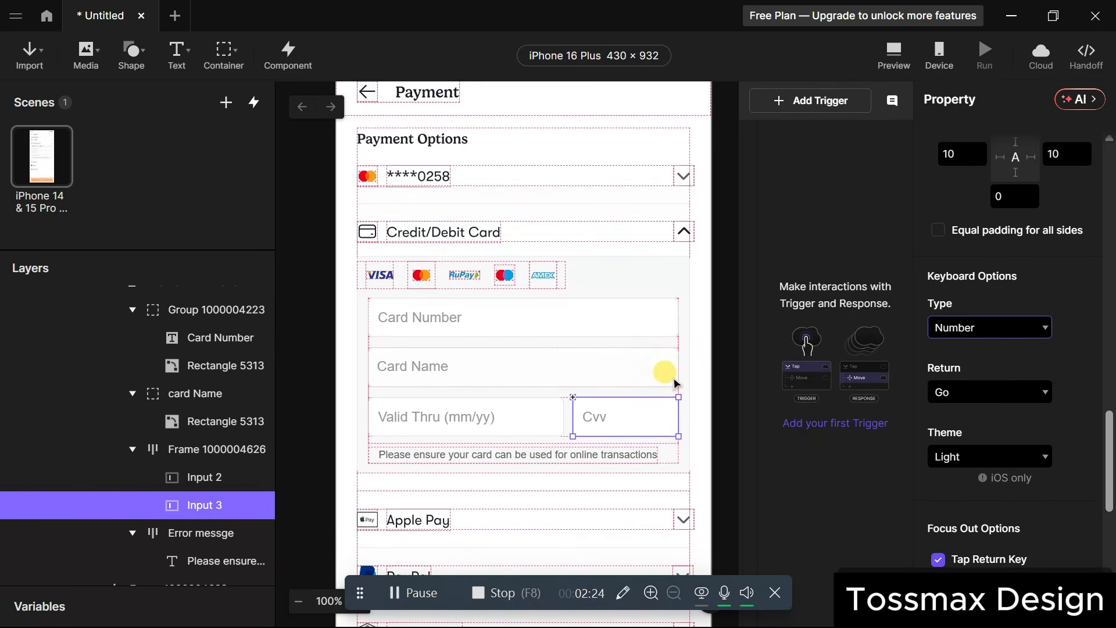
Select the Card Number, Card Name and red Text 1 error layers in turn.
{"action": "left_click", "coordinate": [436, 335]}
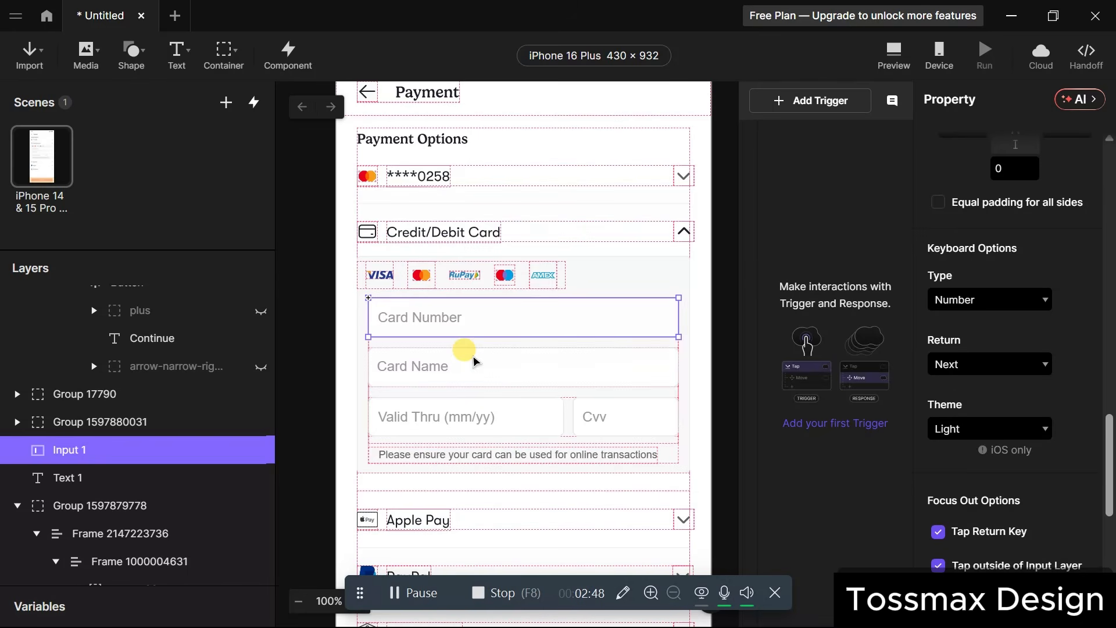
{"action": "left_click", "coordinate": [409, 349]}
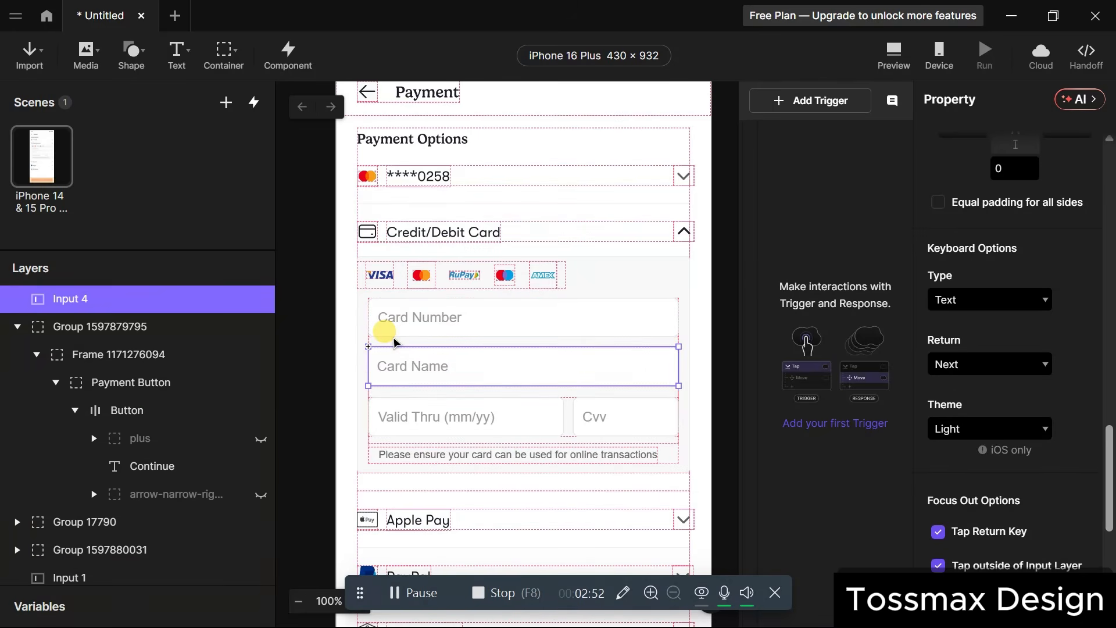
{"action": "left_click", "coordinate": [394, 342]}
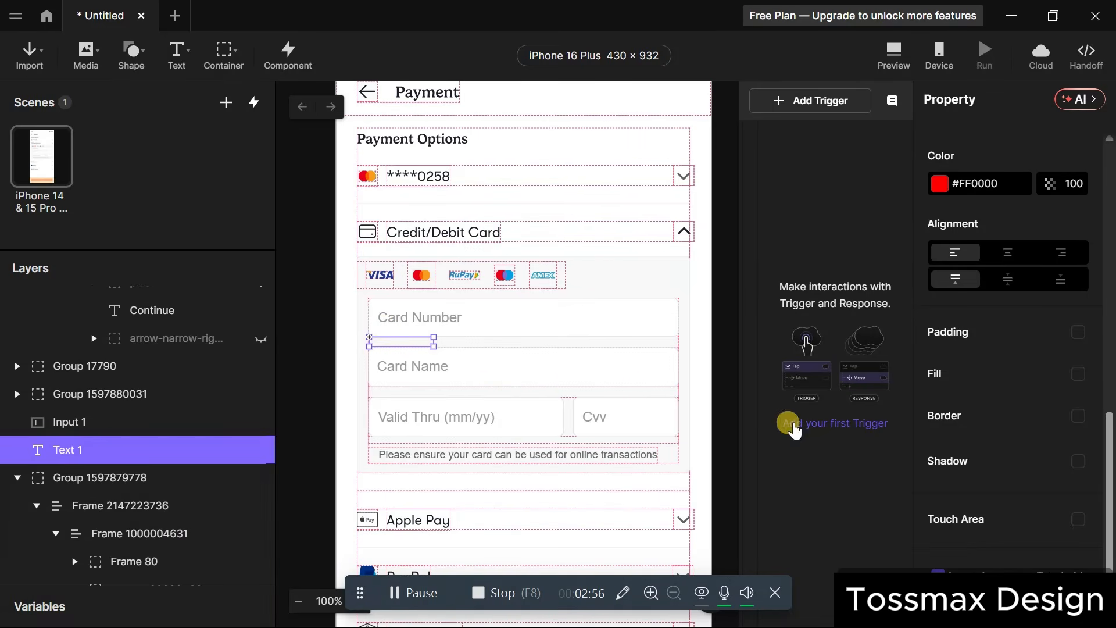
{"action": "scroll", "coordinate": [1015, 450], "scroll_direction": "up", "scroll_amount": 3}
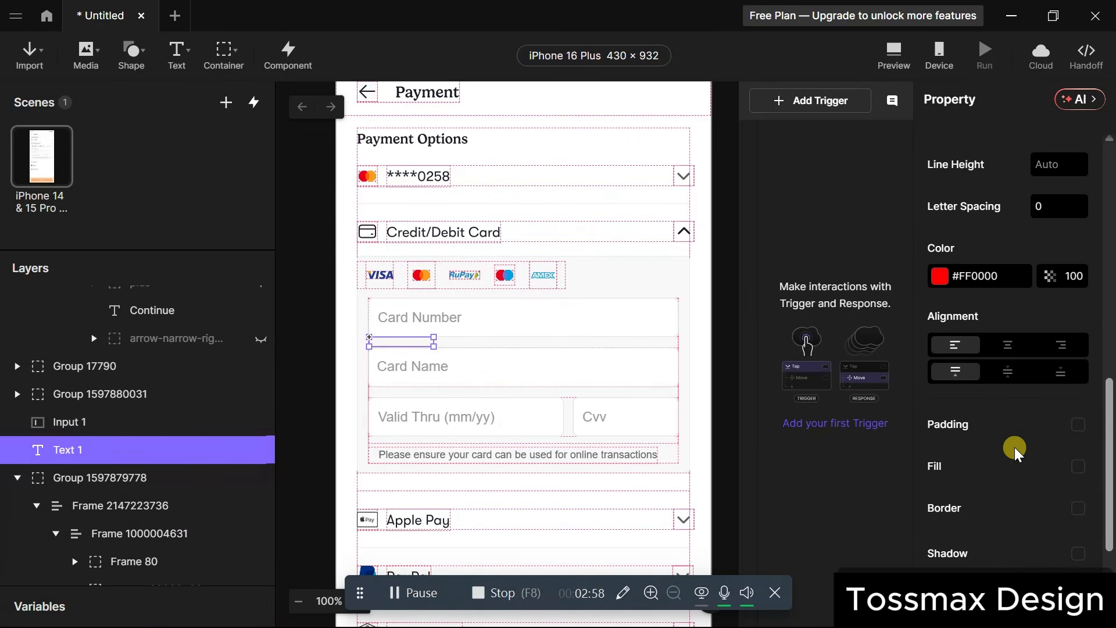
{"action": "scroll", "coordinate": [1015, 450], "scroll_direction": "up", "scroll_amount": 6}
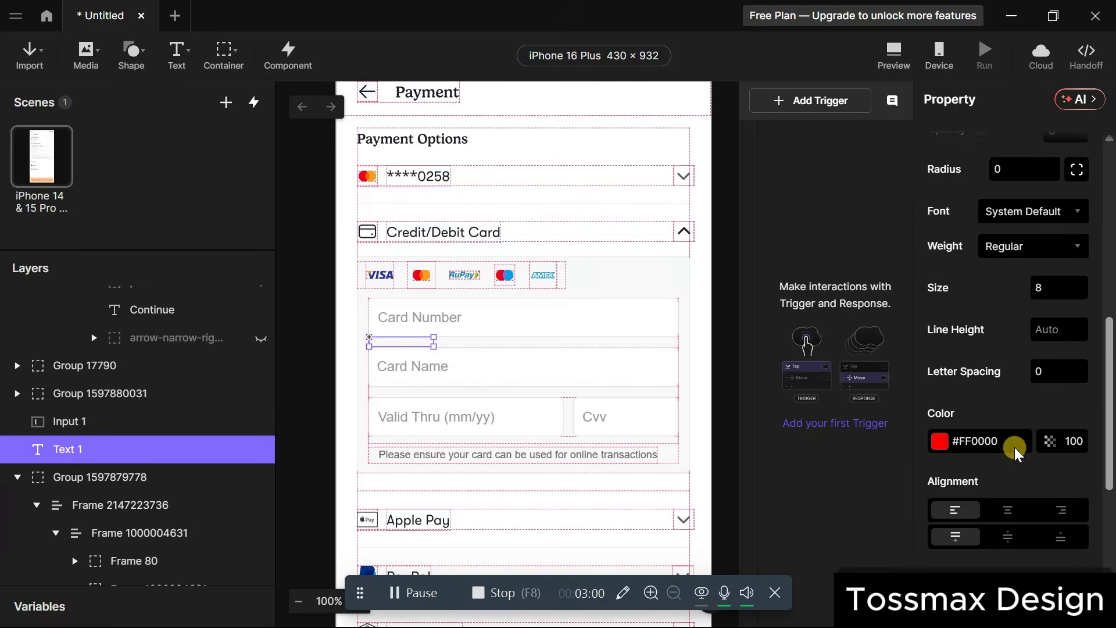
{"action": "left_click_drag", "start_coordinate": [991, 363], "coordinate": [962, 363]}
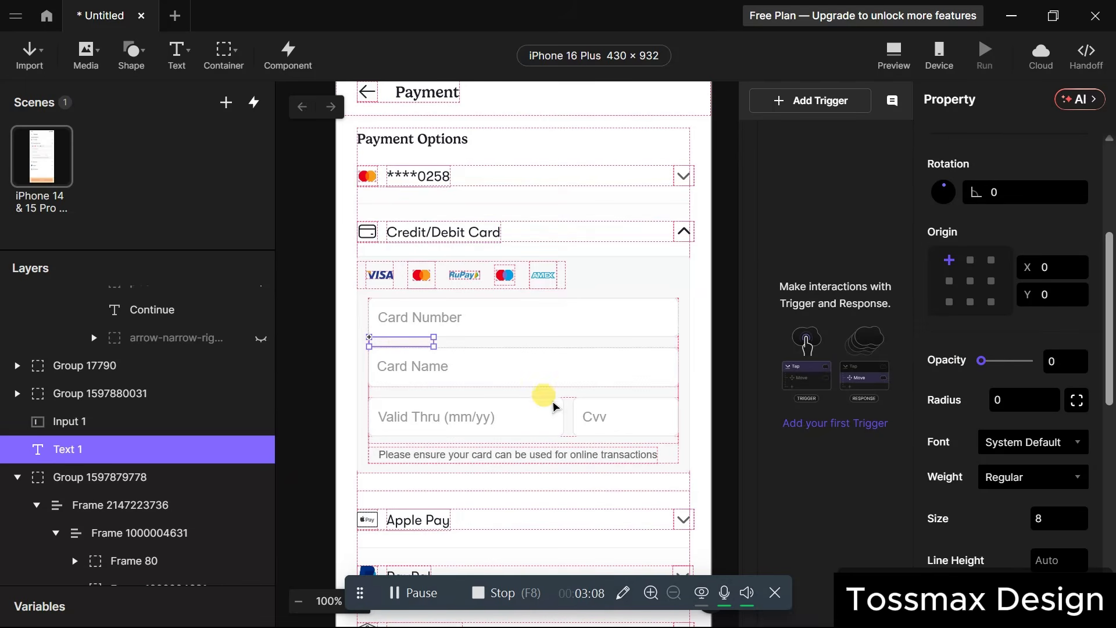
{"action": "scroll", "coordinate": [499, 393], "scroll_direction": "down", "scroll_amount": 8}
{"action": "scroll", "coordinate": [498, 394], "scroll_direction": "up", "scroll_amount": 2}
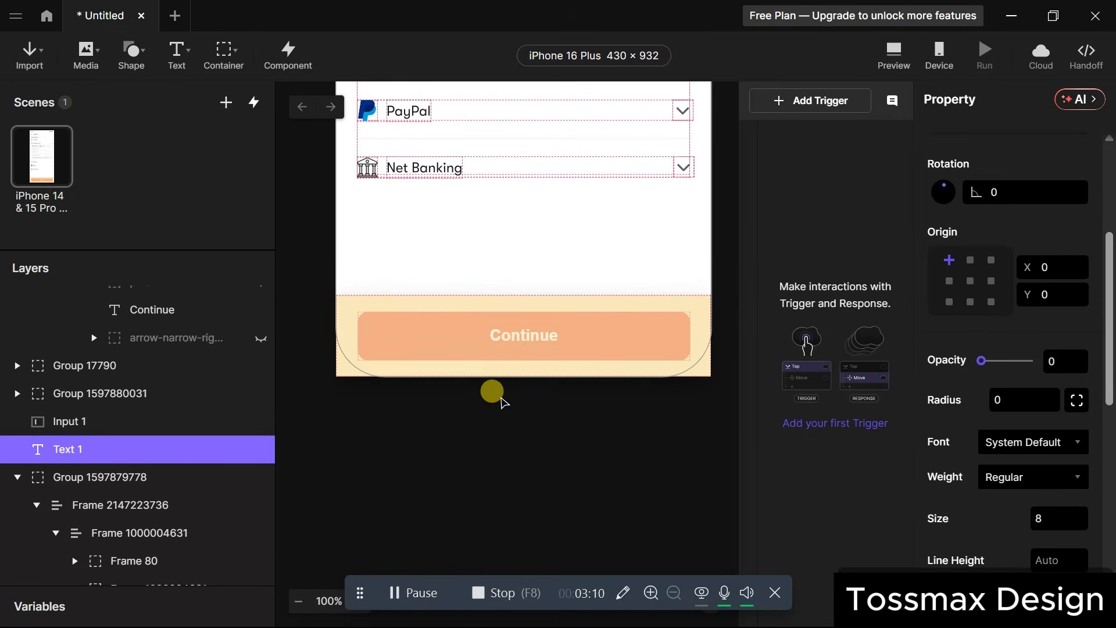
{"action": "left_click", "coordinate": [524, 357]}
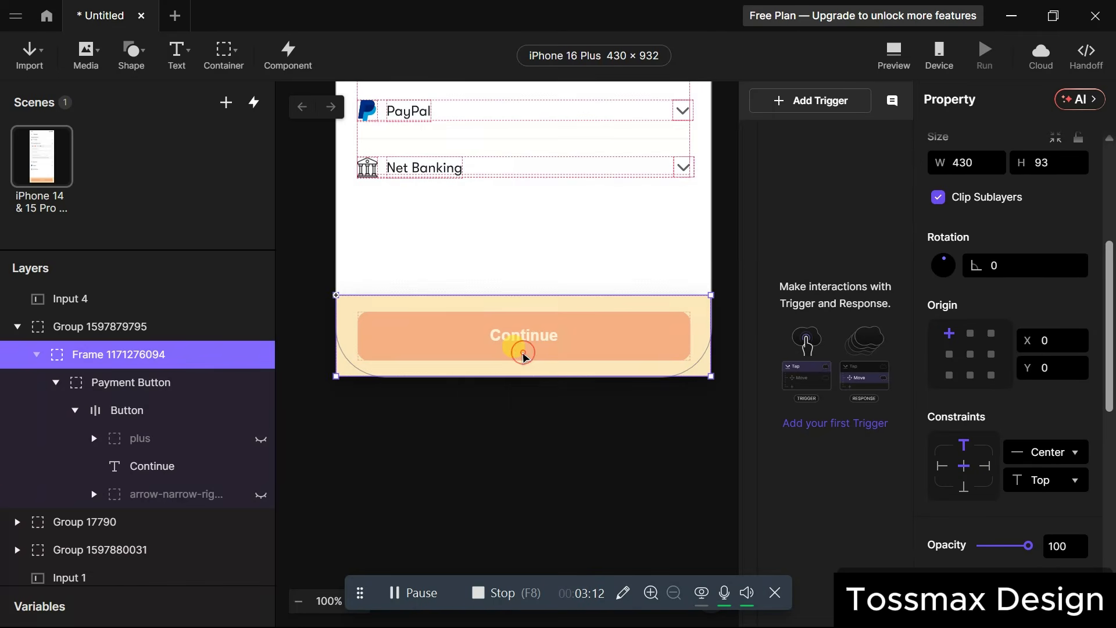
{"action": "left_click", "coordinate": [524, 357]}
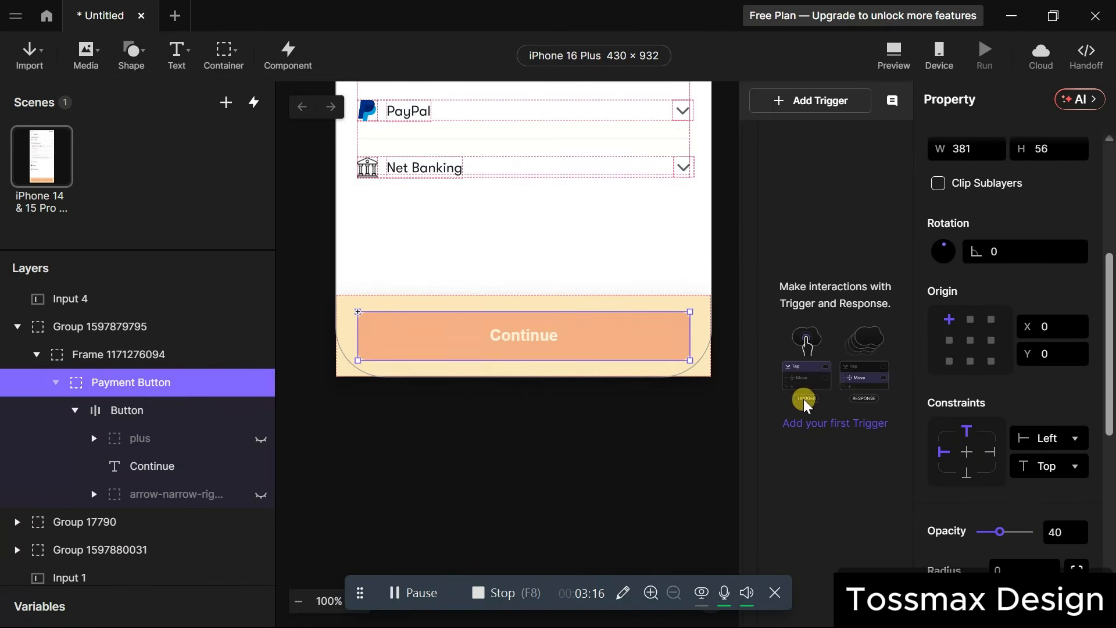
{"action": "scroll", "coordinate": [526, 273], "scroll_direction": "up", "scroll_amount": 5}
{"action": "scroll", "coordinate": [526, 273], "scroll_direction": "up", "scroll_amount": 5}
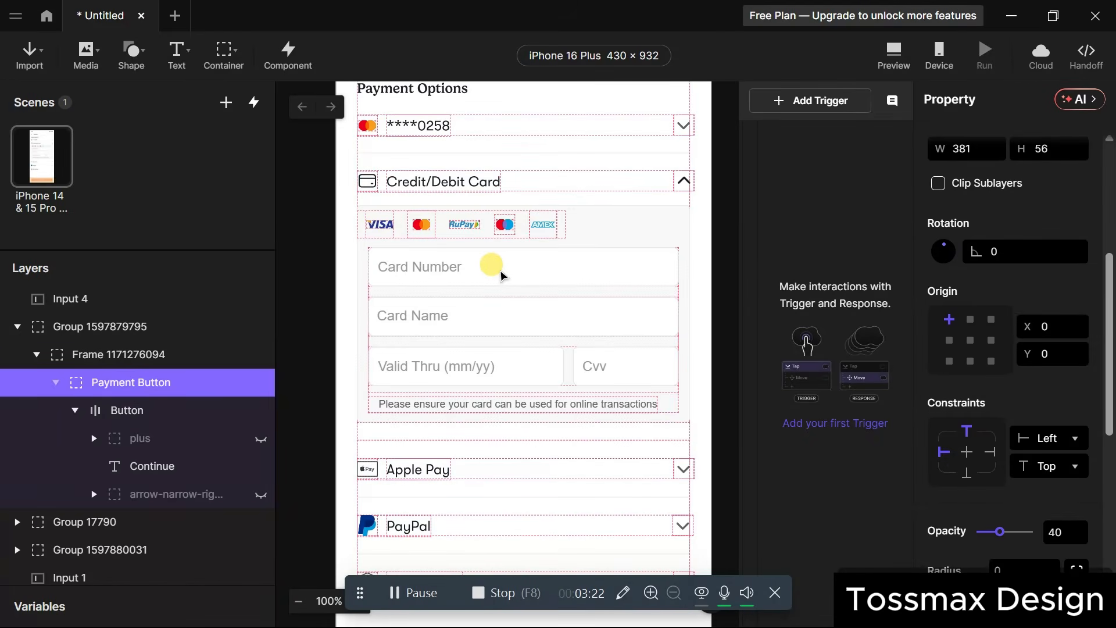
{"action": "scroll", "coordinate": [498, 361], "scroll_direction": "down", "scroll_amount": 10}
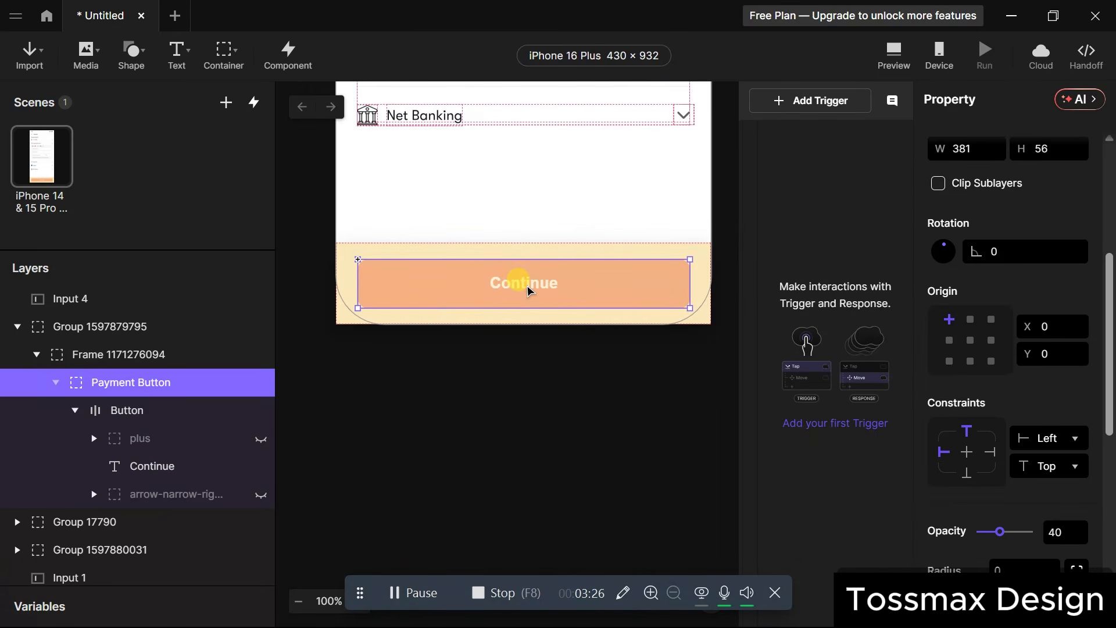
{"action": "scroll", "coordinate": [563, 285], "scroll_direction": "up", "scroll_amount": 10}
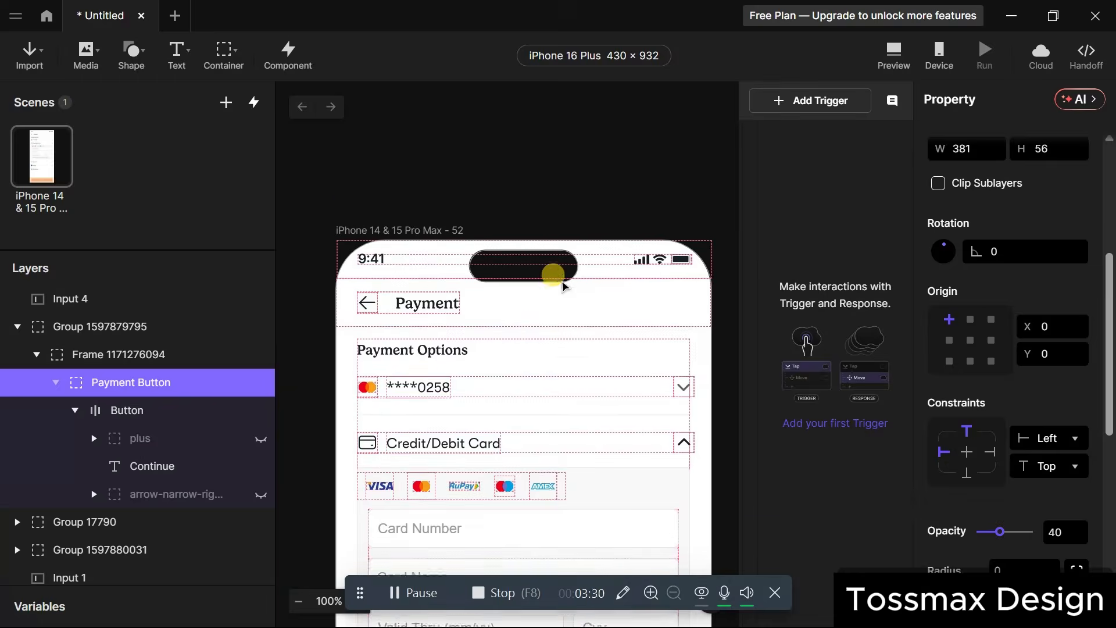
{"action": "scroll", "coordinate": [562, 285], "scroll_direction": "down", "scroll_amount": 10}
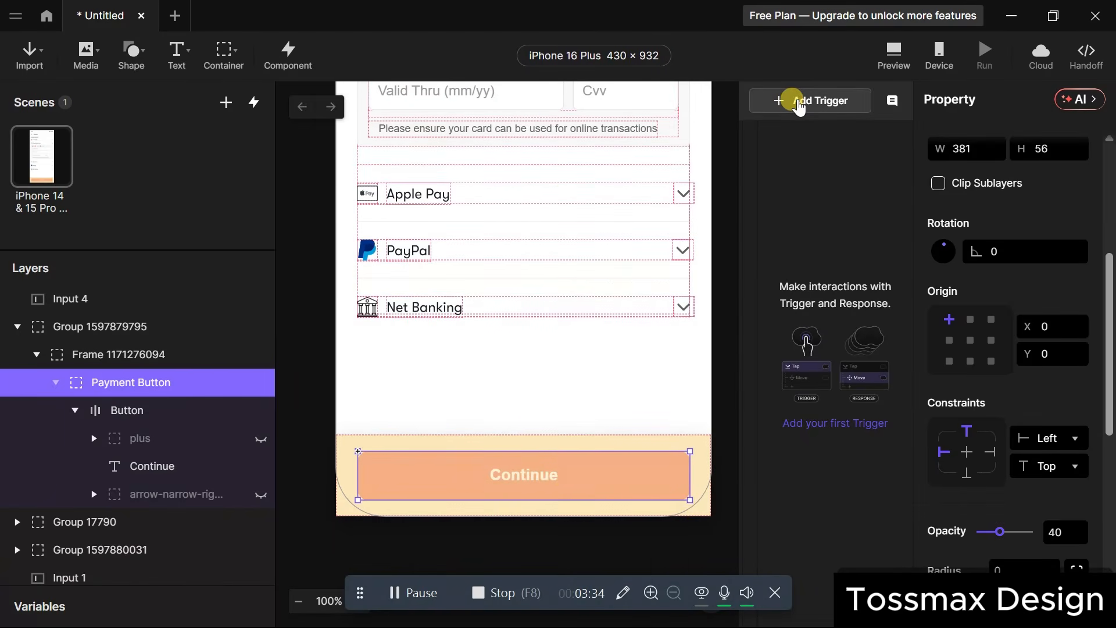
Give the Payment Button a Tap trigger with a Condition response checking Input 1.
{"action": "left_click", "coordinate": [797, 103]}
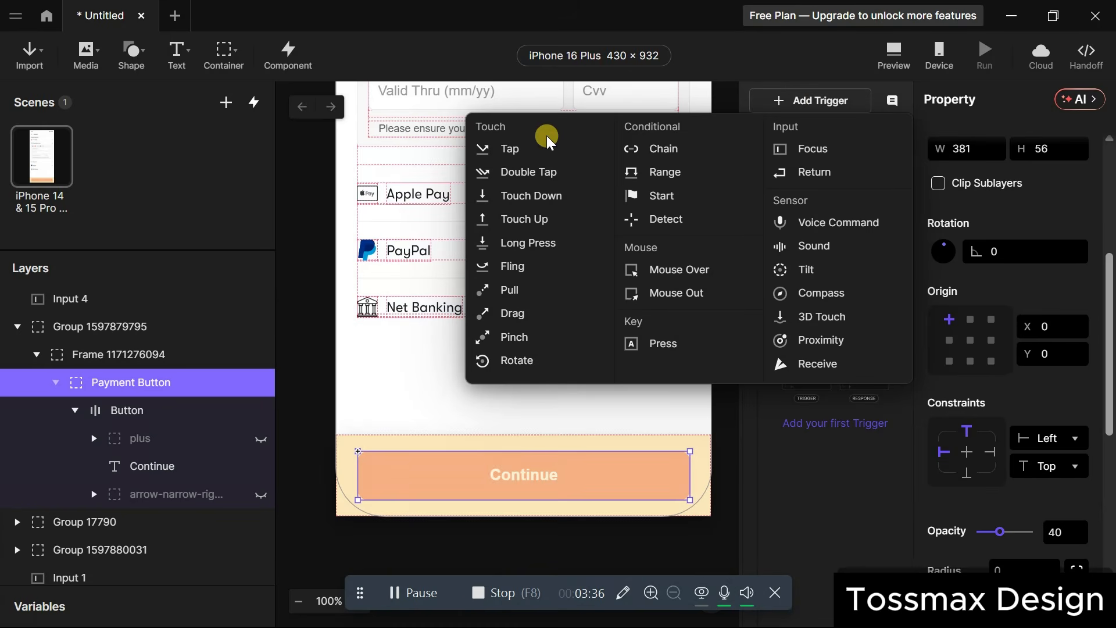
{"action": "left_click", "coordinate": [531, 148]}
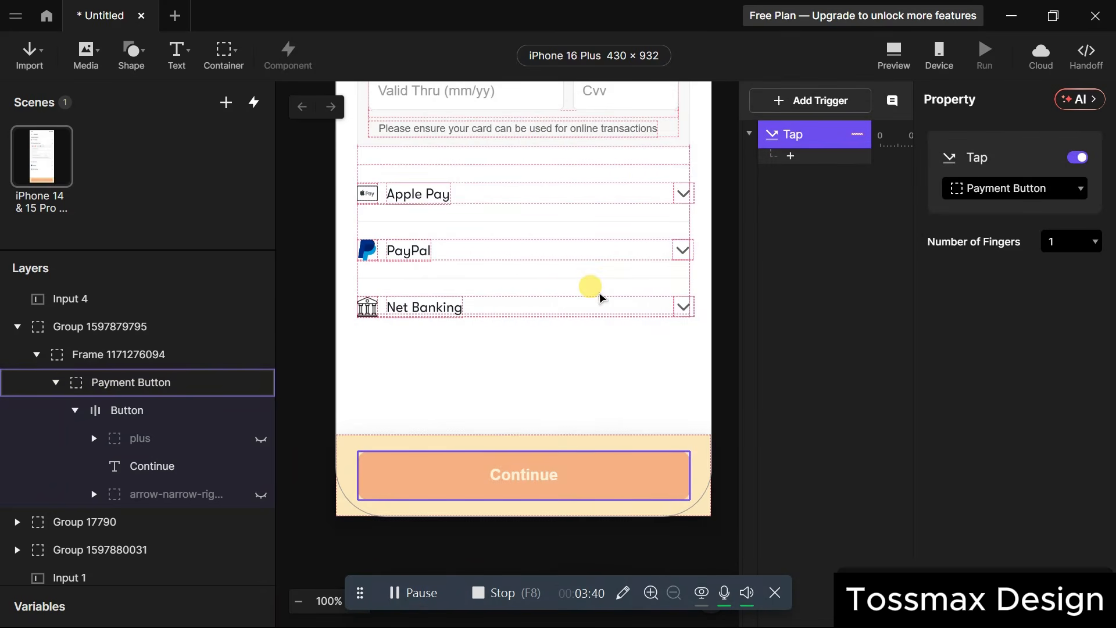
{"action": "scroll", "coordinate": [601, 298], "scroll_direction": "up", "scroll_amount": 8}
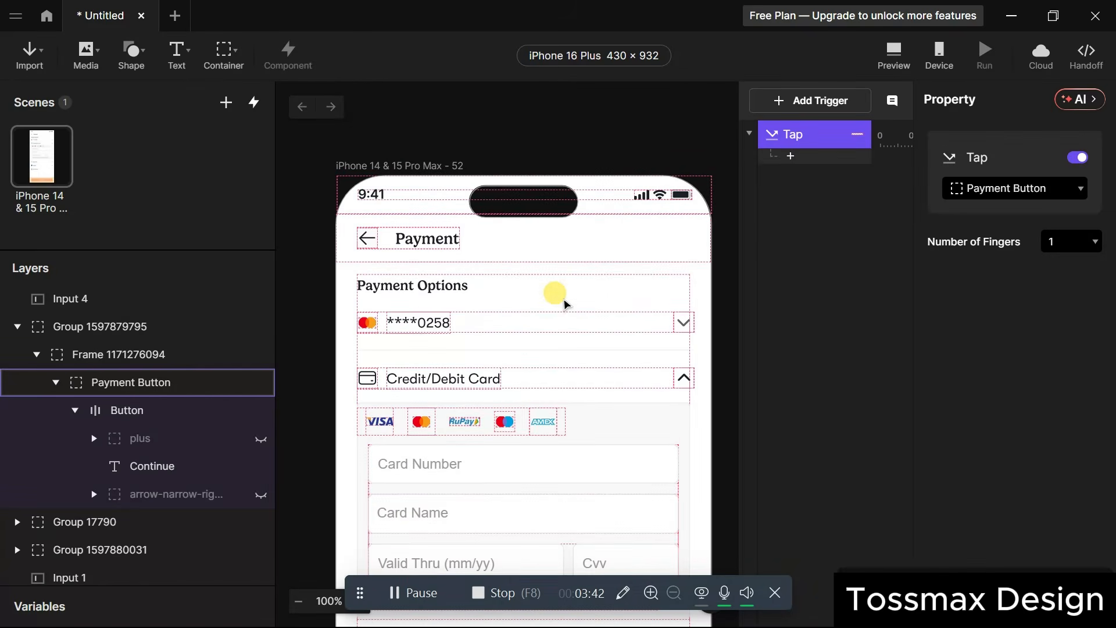
{"action": "left_click", "coordinate": [560, 456]}
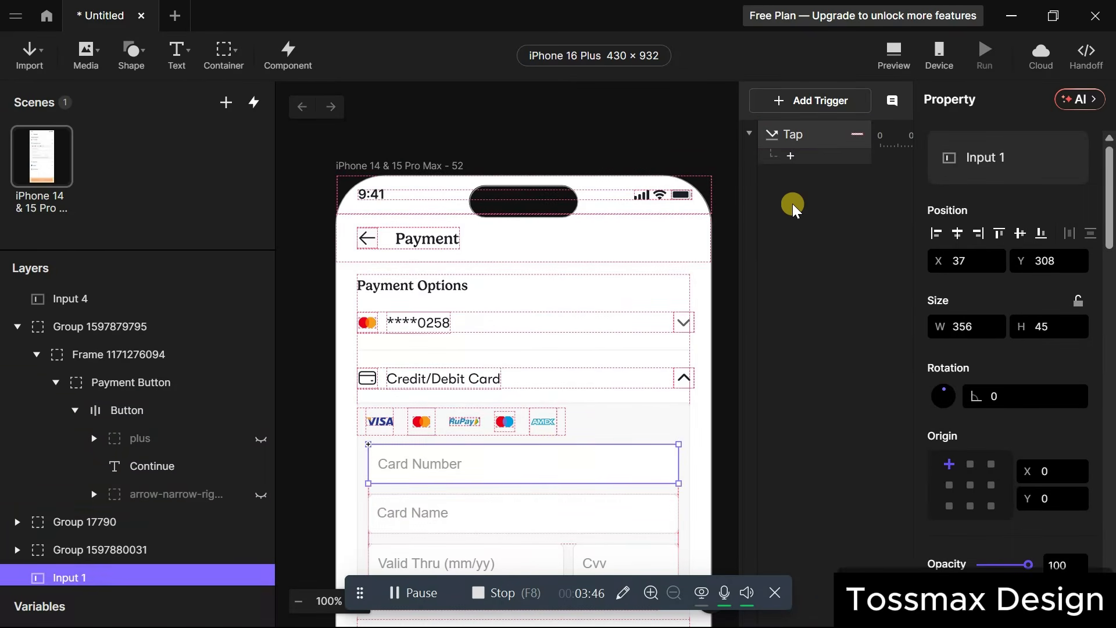
{"action": "left_click", "coordinate": [788, 160]}
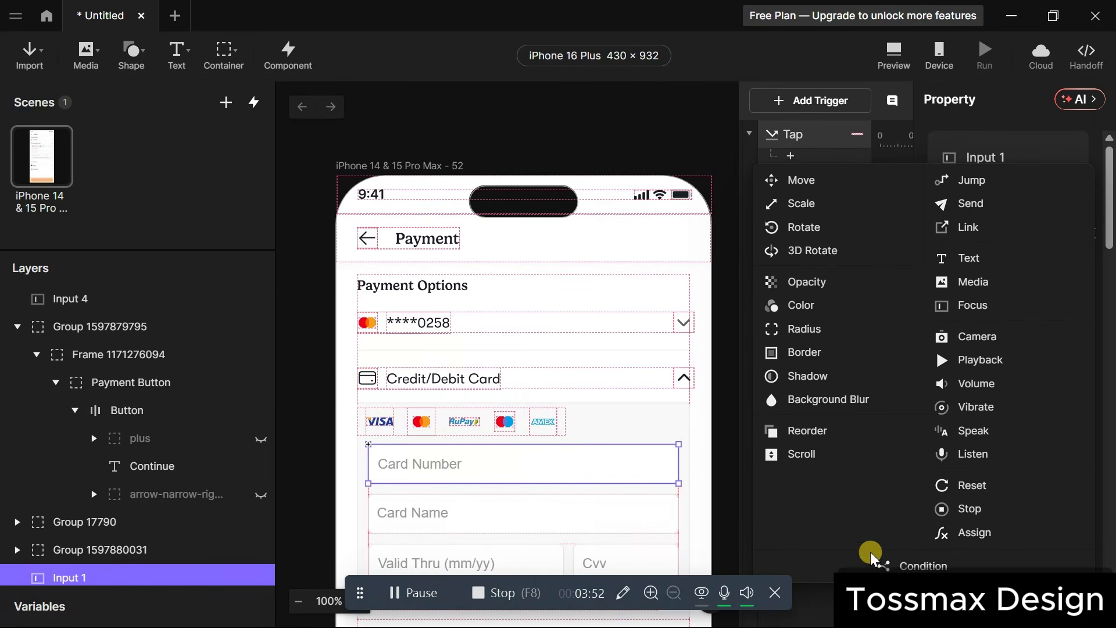
{"action": "left_click", "coordinate": [885, 564]}
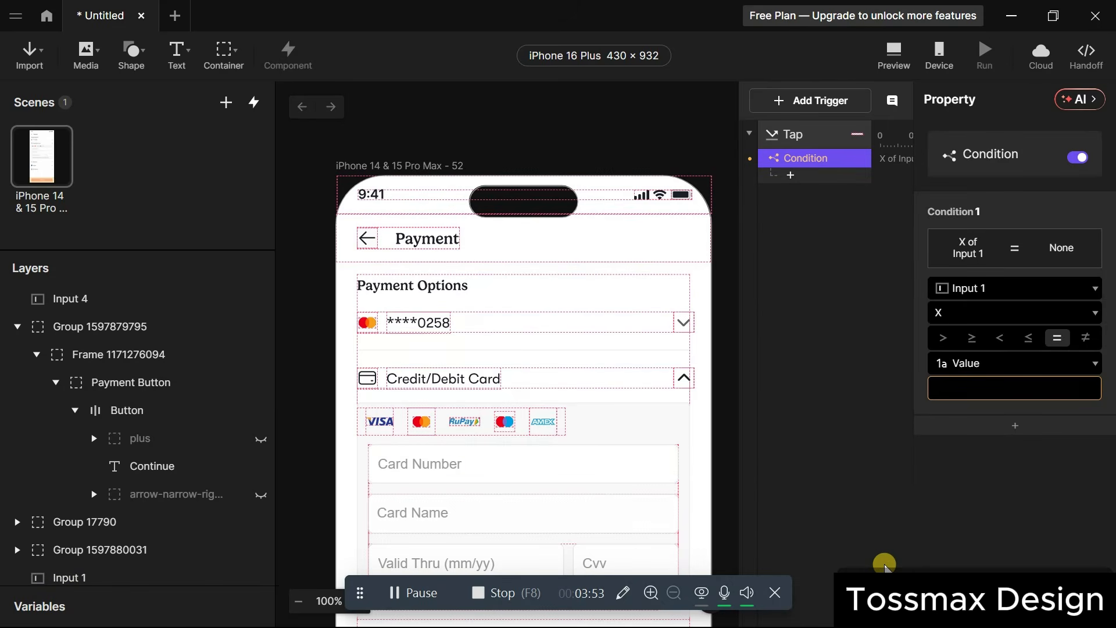
Switch the condition's left side to the formula length(`Input 1`.text).
{"action": "left_click", "coordinate": [1000, 287]}
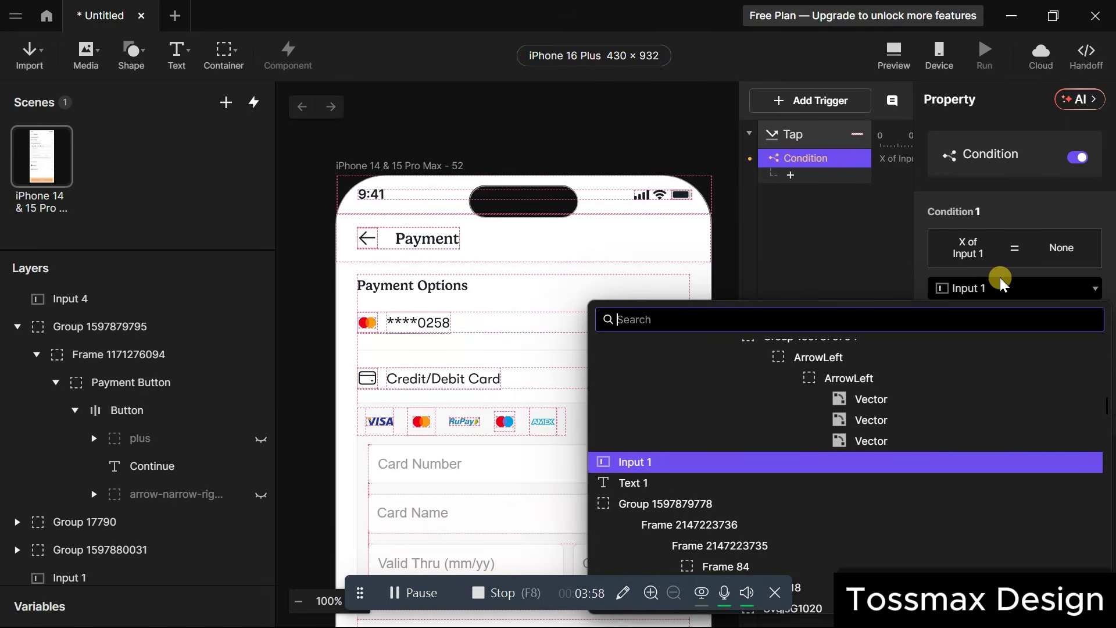
{"action": "scroll", "coordinate": [902, 381], "scroll_direction": "up", "scroll_amount": 10}
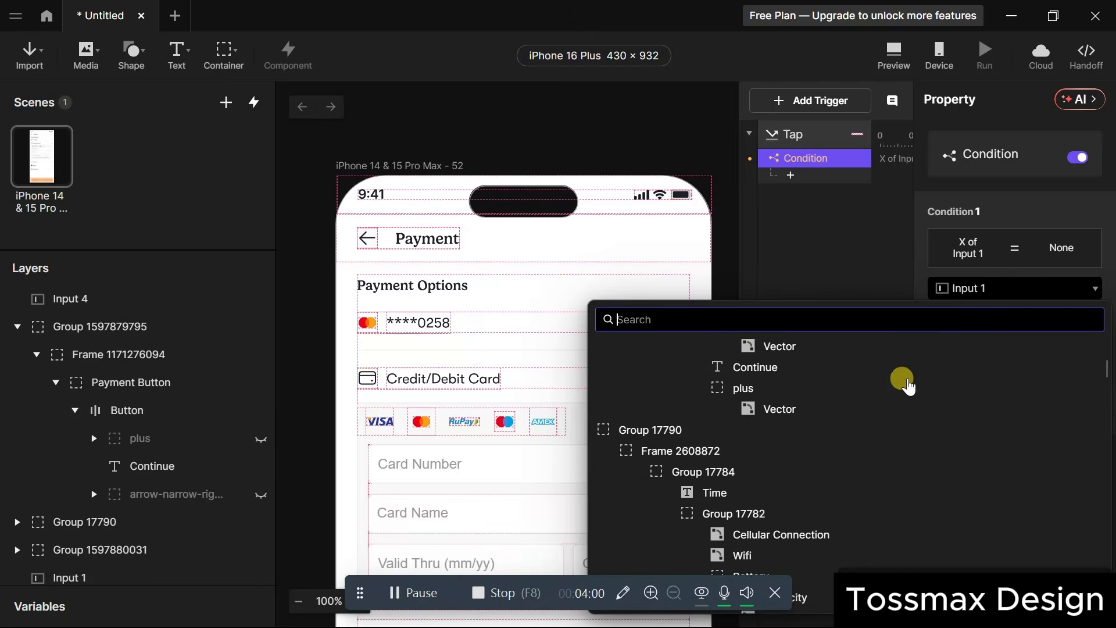
{"action": "left_click", "coordinate": [743, 353]}
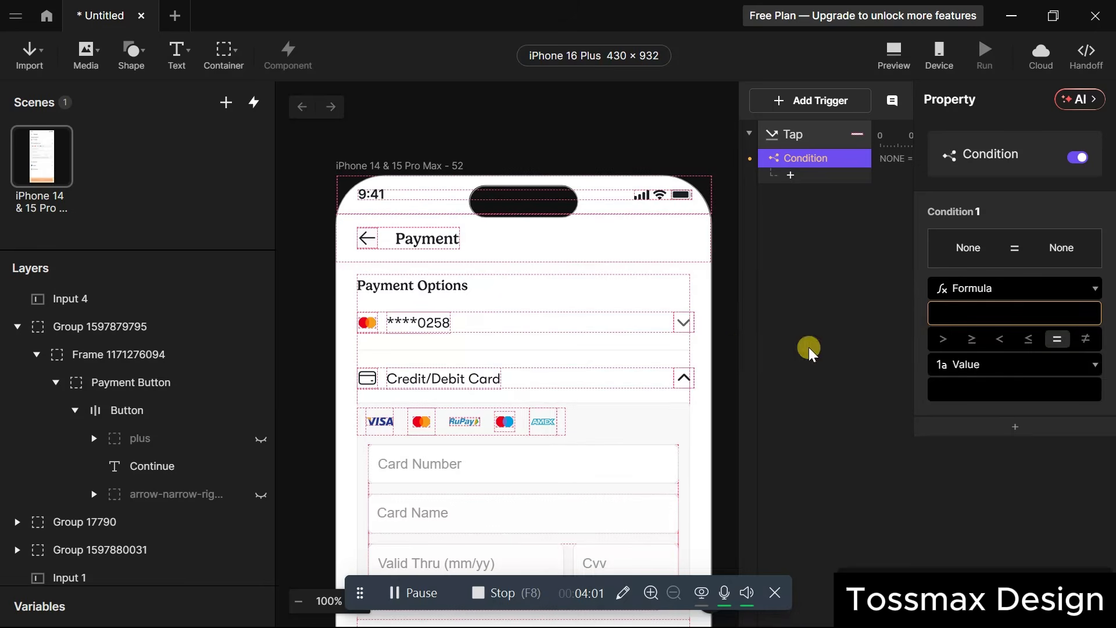
{"action": "left_click", "coordinate": [944, 314]}
{"action": "left_click", "coordinate": [949, 314]}
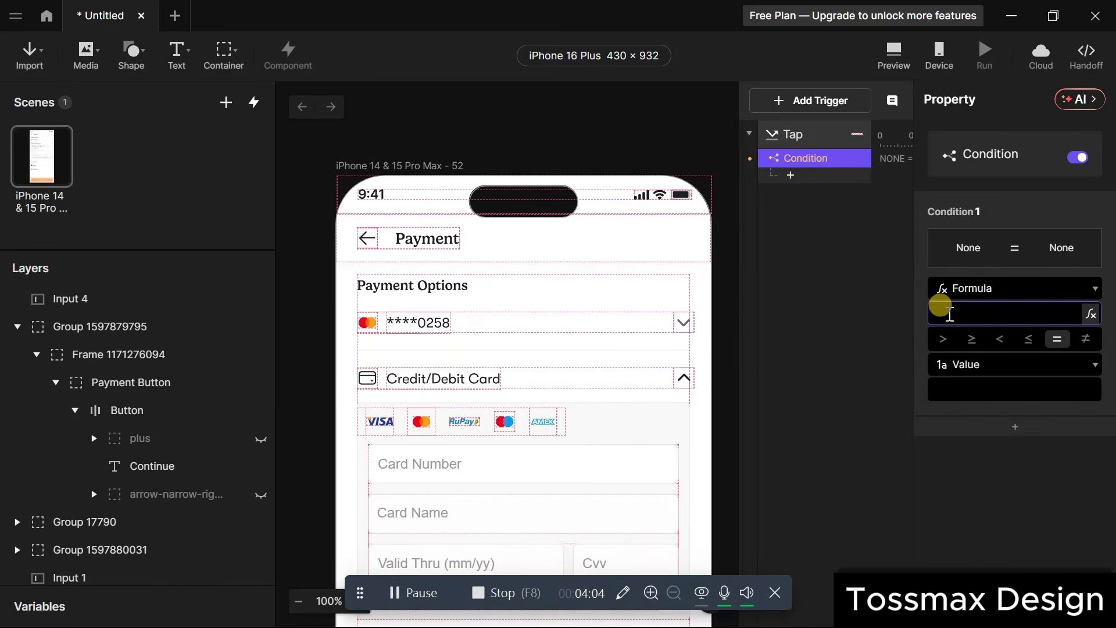
{"action": "type", "text": "length"}
{"action": "type", "text": "("}
{"action": "type", "text": "``"}
{"action": "type", "text": "Input"}
{"action": "type", "text": " 1"}
{"action": "type", "text": ". t"}
{"action": "key", "text": "BackSpace"}
{"action": "key", "text": "BackSpace"}
{"action": "type", "text": "text"}
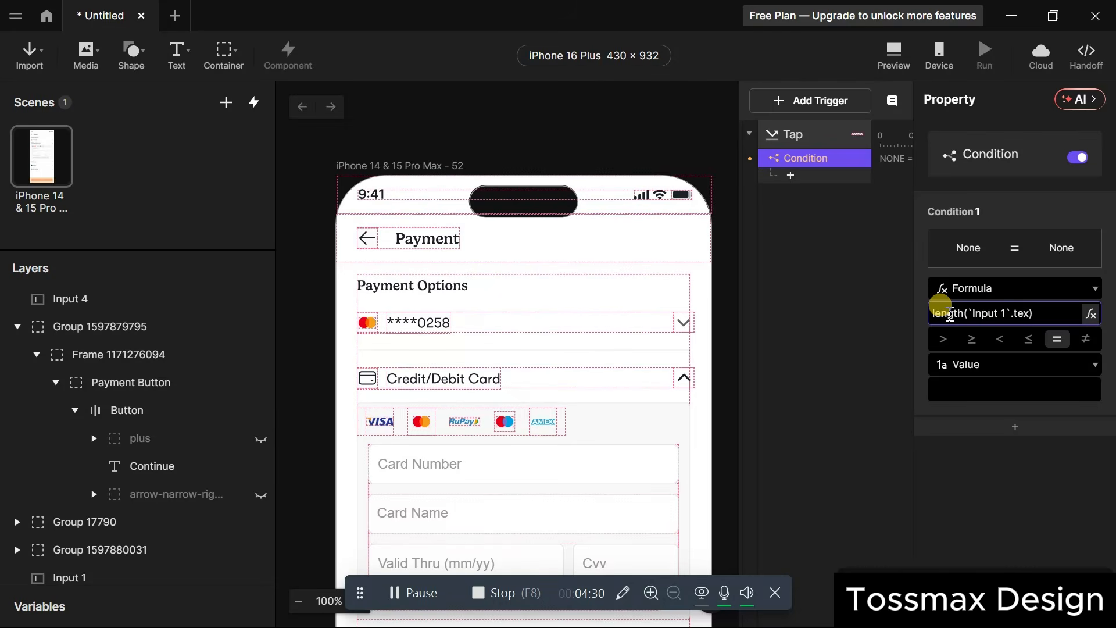
Set the condition operator to ≠ with value 16.
{"action": "left_click", "coordinate": [1085, 339]}
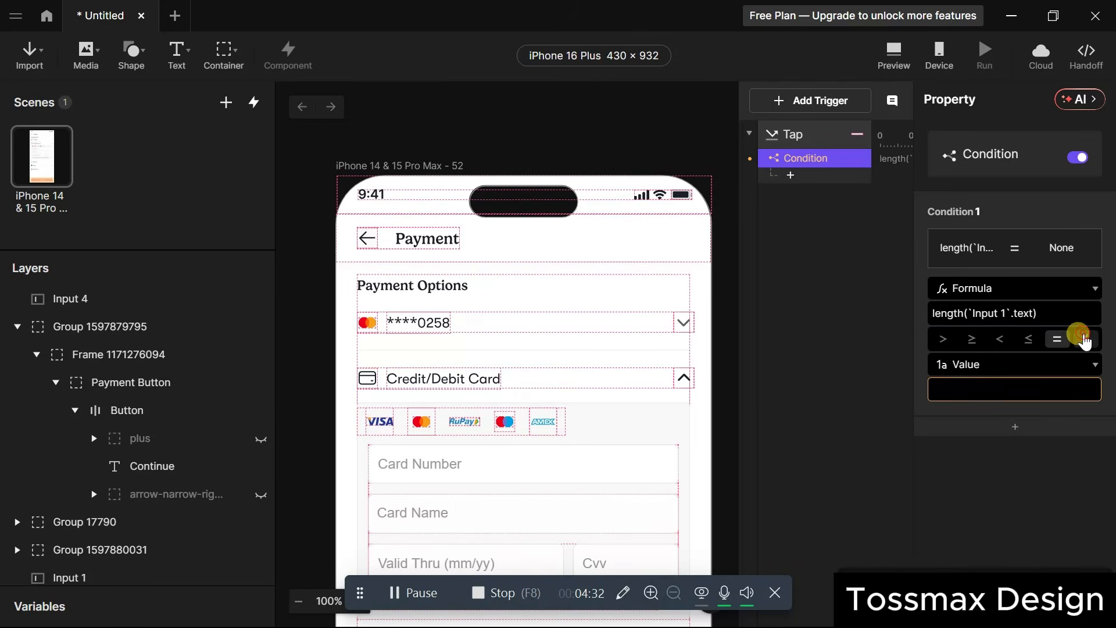
{"action": "left_click", "coordinate": [1012, 389]}
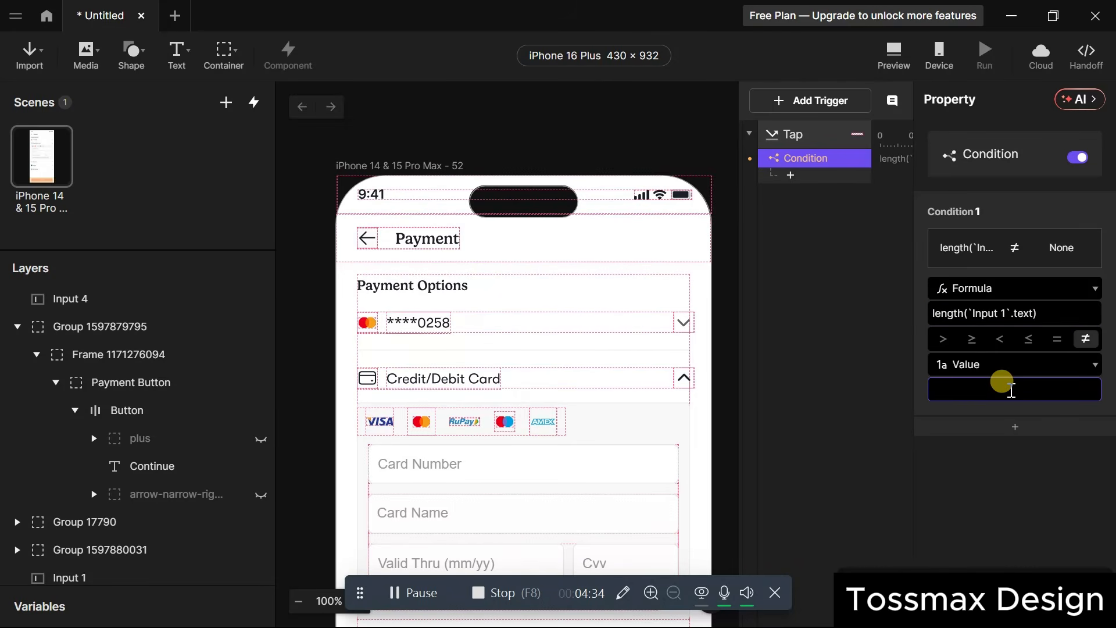
{"action": "type", "text": "16"}
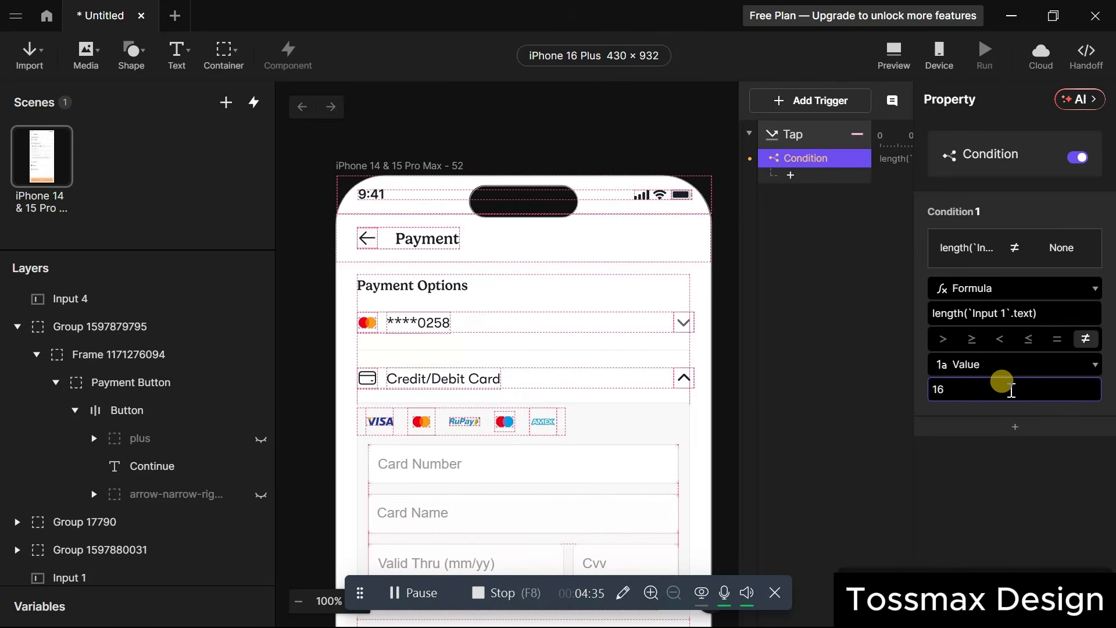
{"action": "left_click", "coordinate": [861, 267]}
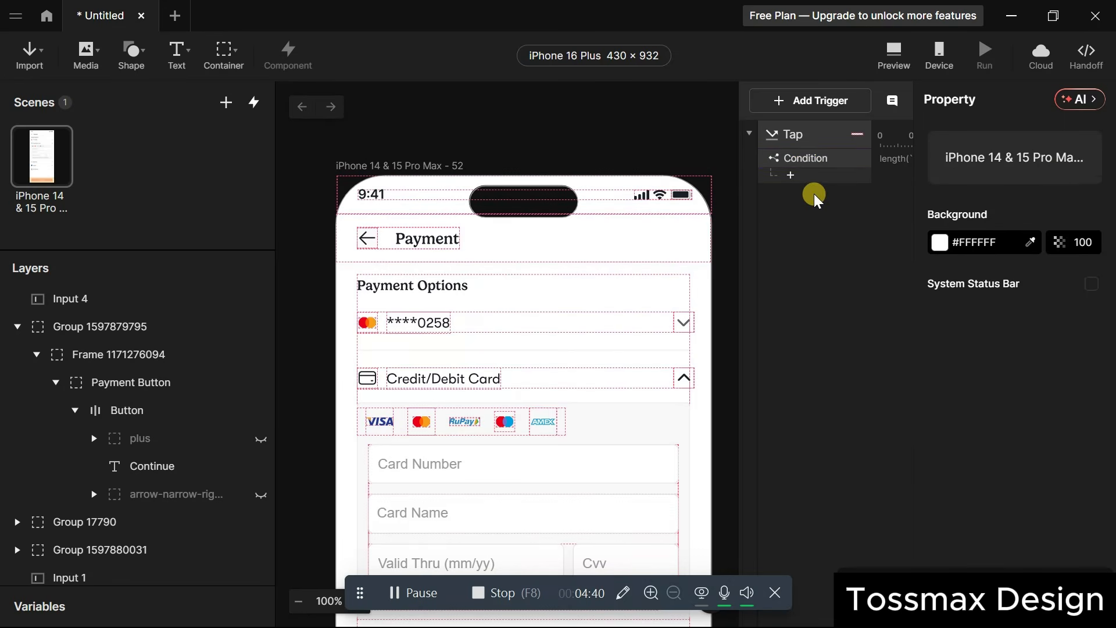
Add an Opacity response under the condition, first targeting the Error messge layer.
{"action": "left_click", "coordinate": [791, 175]}
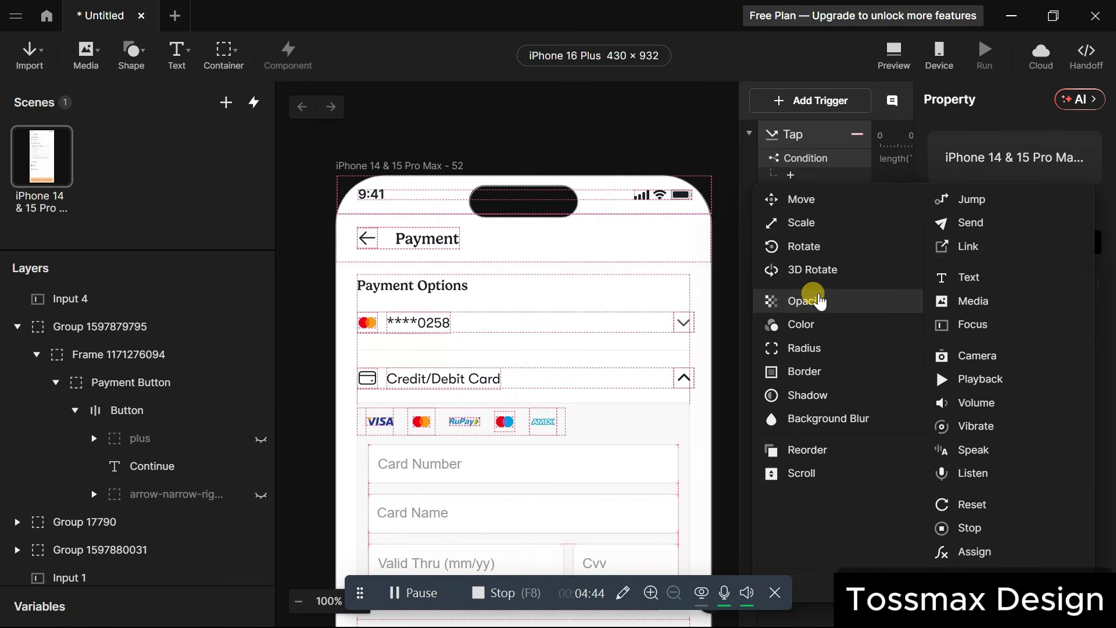
{"action": "left_click", "coordinate": [820, 300]}
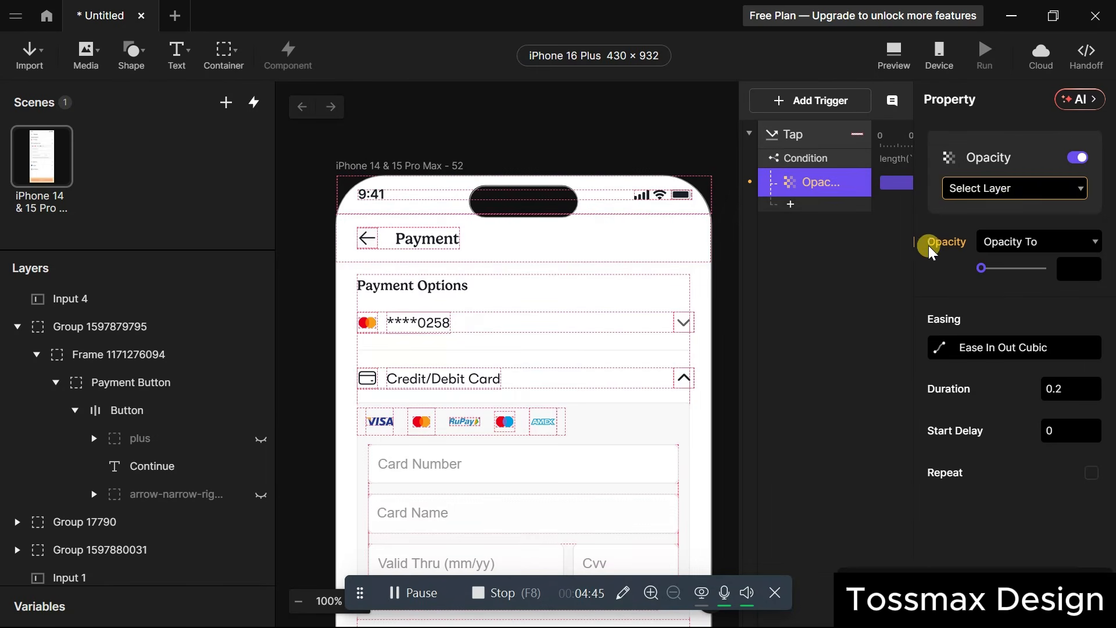
{"action": "left_click", "coordinate": [1019, 187]}
{"action": "type", "text": "err"}
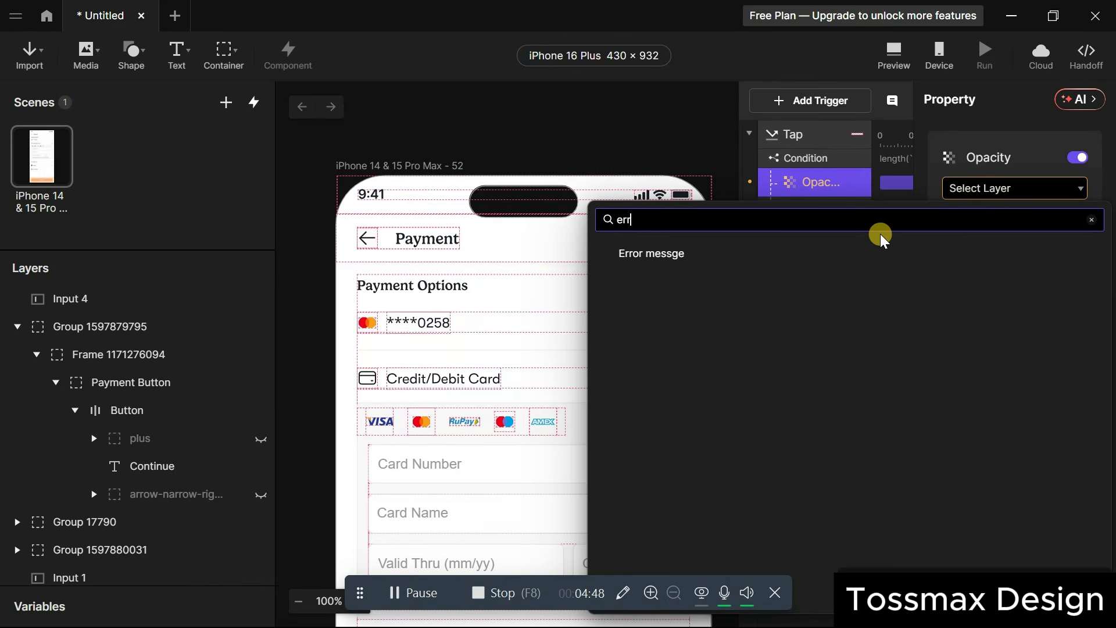
{"action": "left_click", "coordinate": [765, 248]}
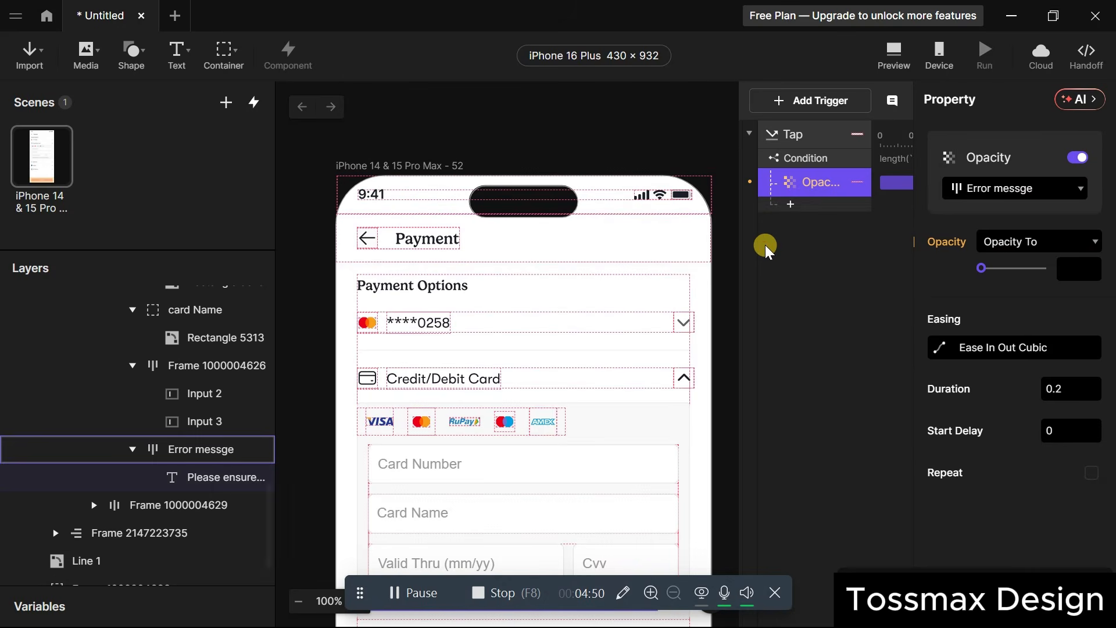
{"action": "left_click", "coordinate": [1021, 187]}
{"action": "left_click", "coordinate": [648, 463]}
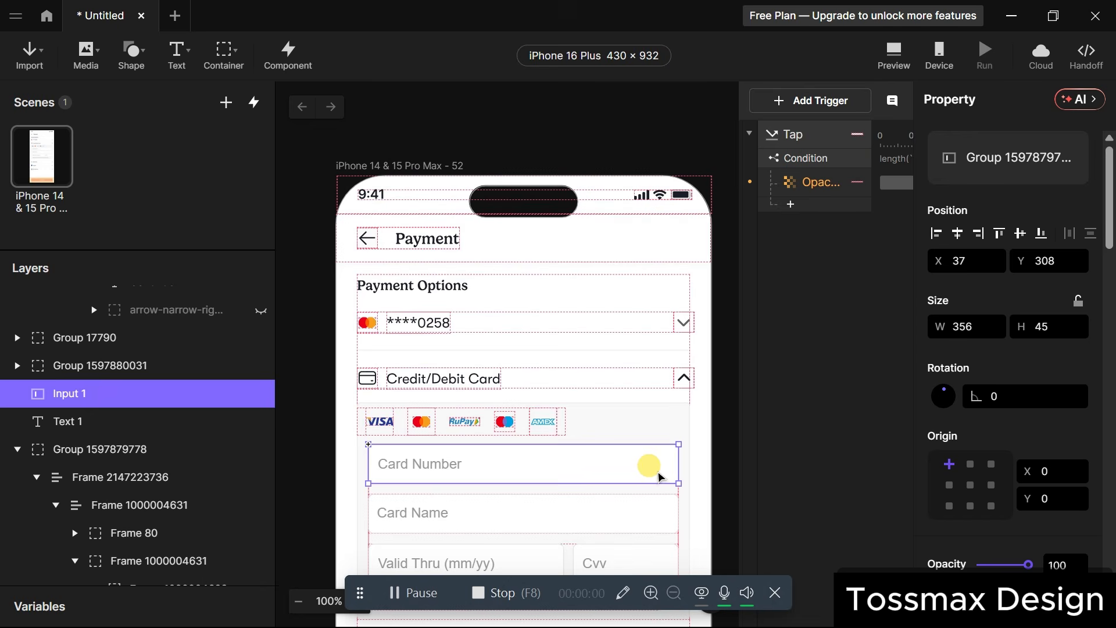
Retarget the Opacity response to Text 1 and set its opacity to 100.
{"action": "left_click", "coordinate": [811, 187]}
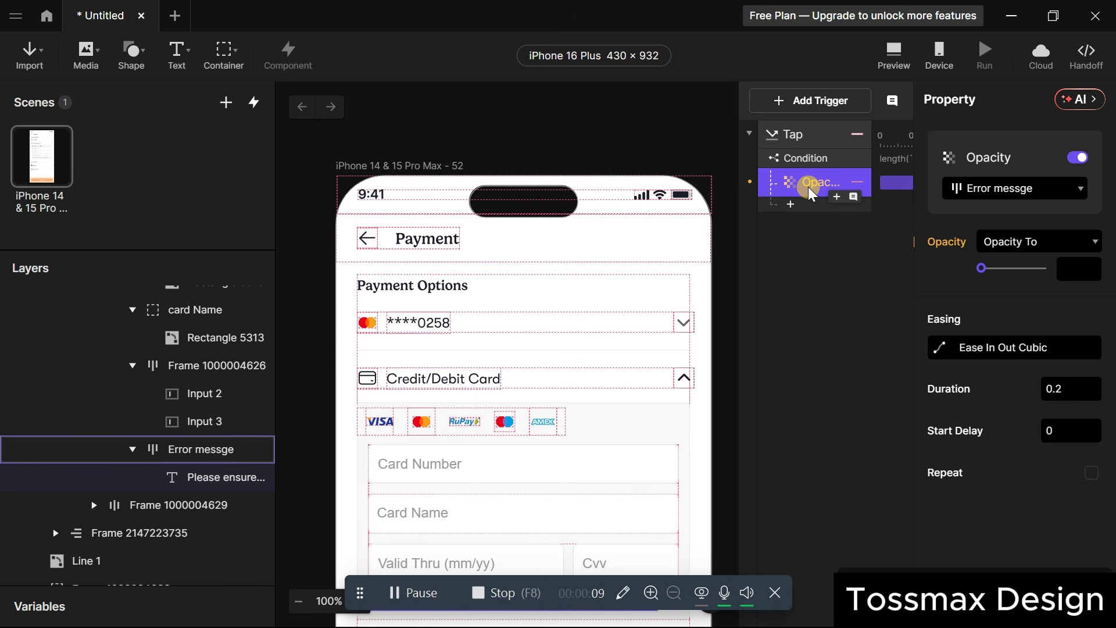
{"action": "left_click", "coordinate": [1038, 187]}
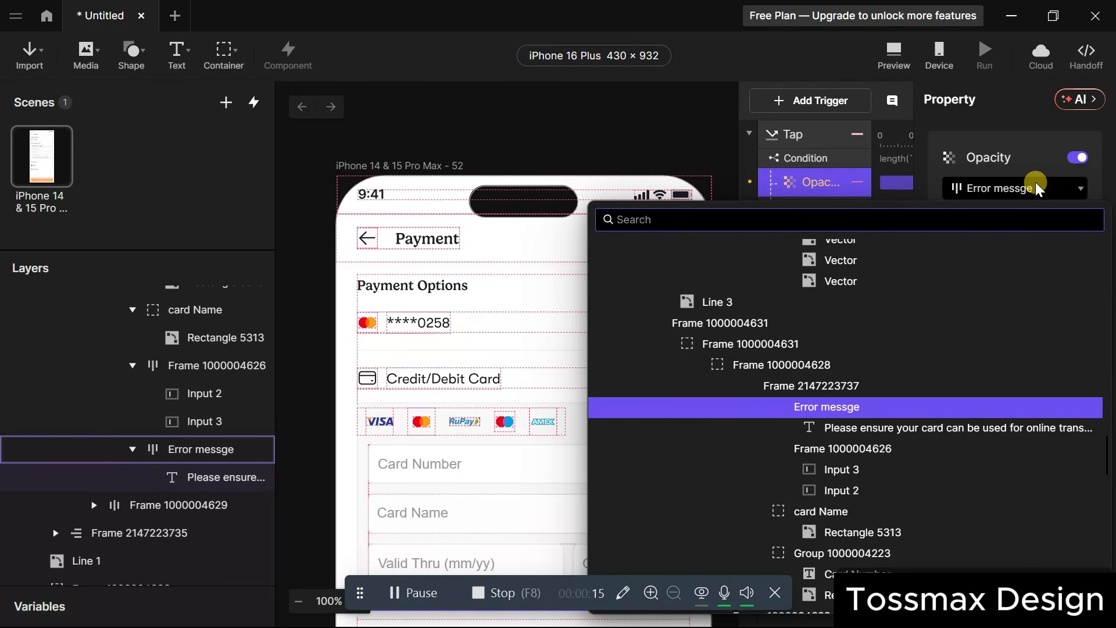
{"action": "type", "text": "text"}
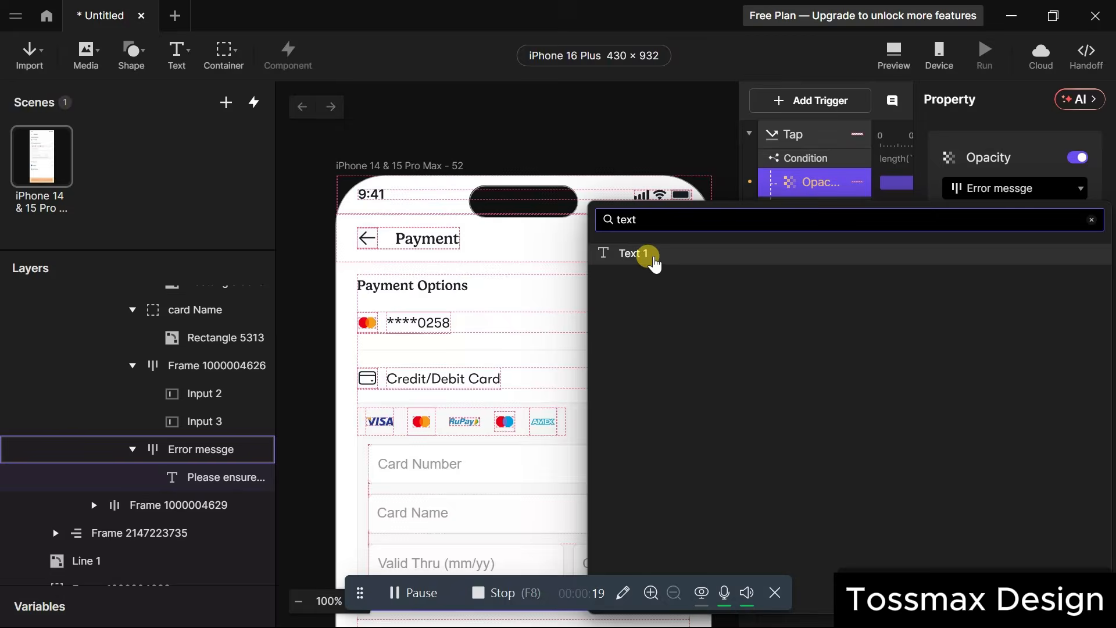
{"action": "left_click", "coordinate": [656, 265]}
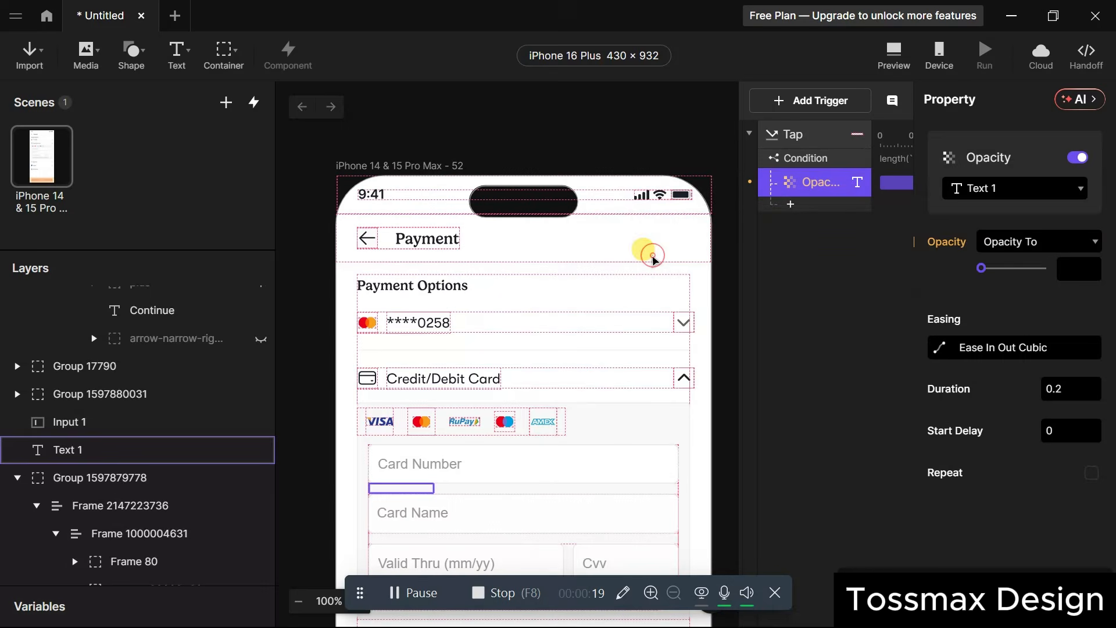
{"action": "left_click_drag", "start_coordinate": [1004, 265], "coordinate": [1067, 259]}
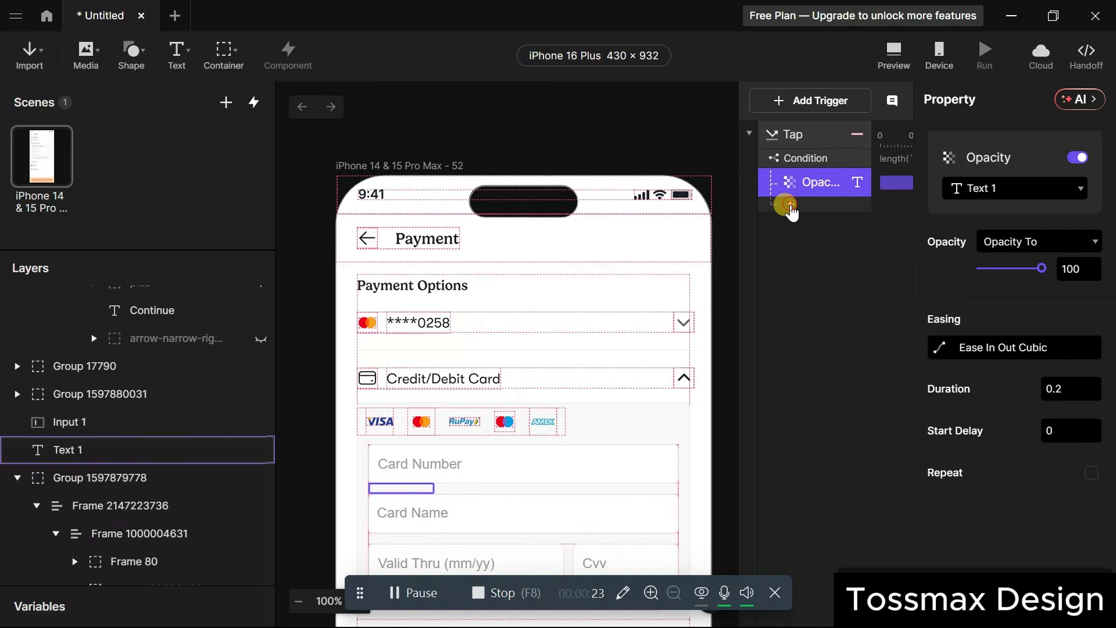
Add a Border response targeting Input 1.
{"action": "left_click", "coordinate": [791, 207]}
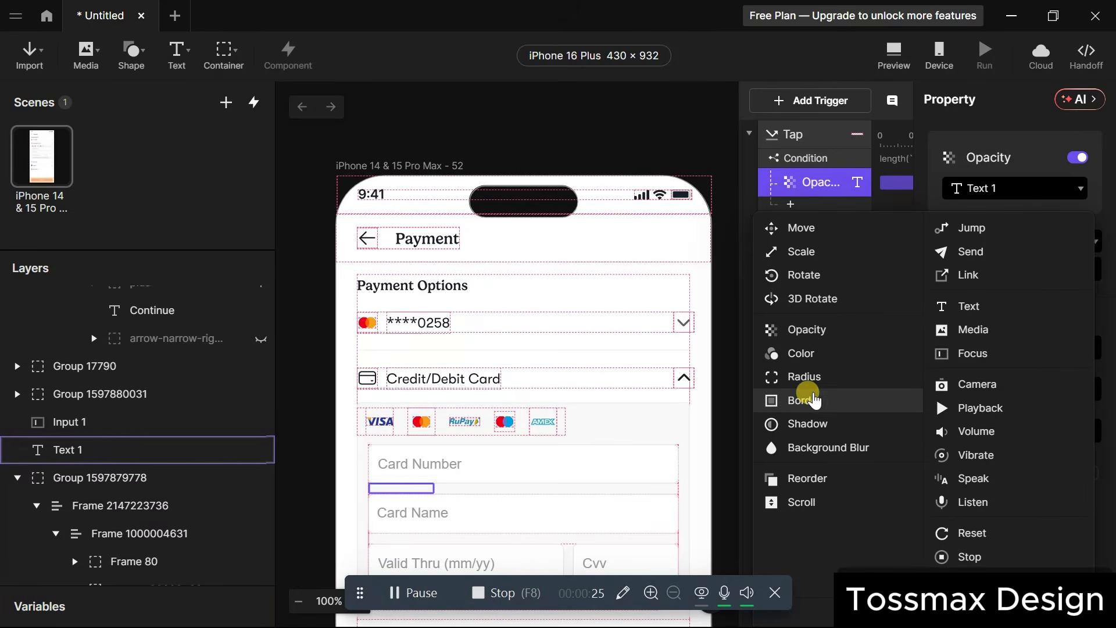
{"action": "left_click", "coordinate": [812, 400]}
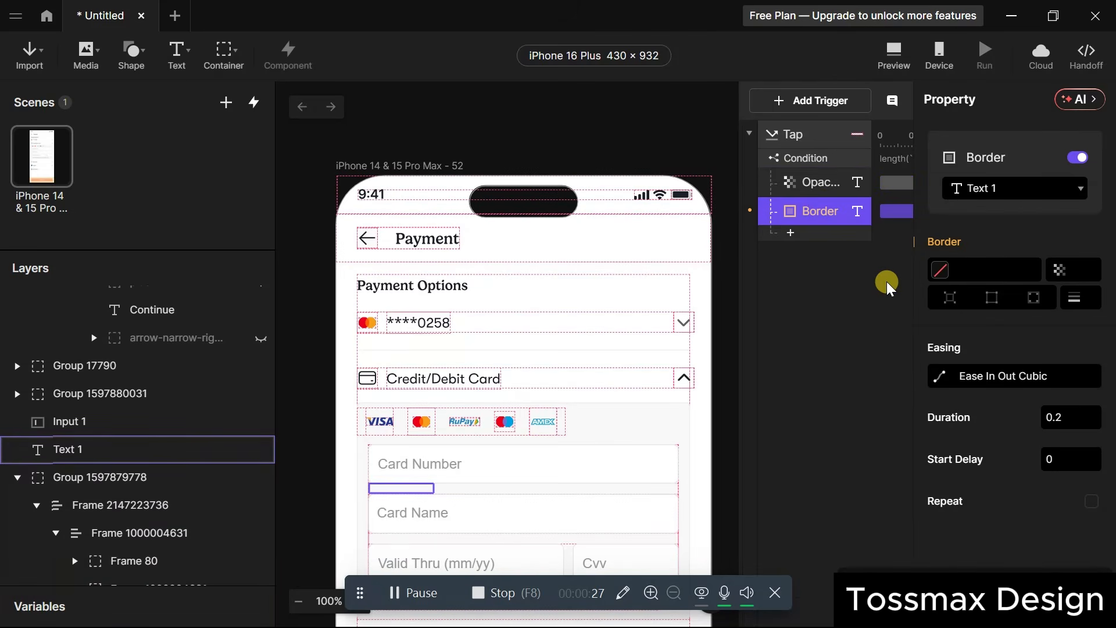
{"action": "left_click", "coordinate": [1027, 187]}
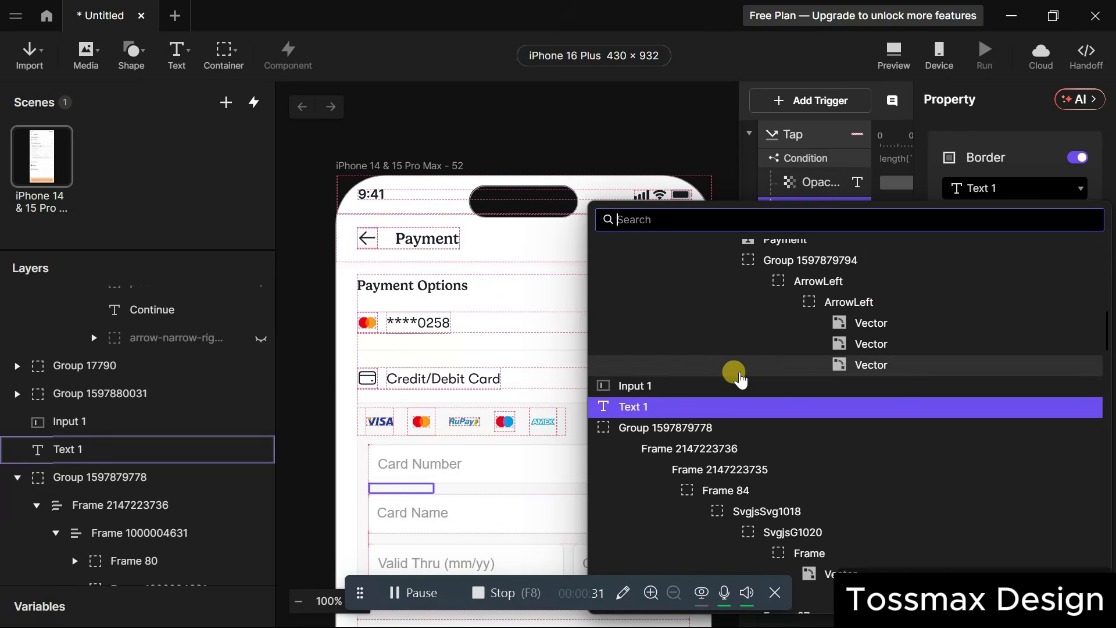
{"action": "left_click", "coordinate": [727, 387]}
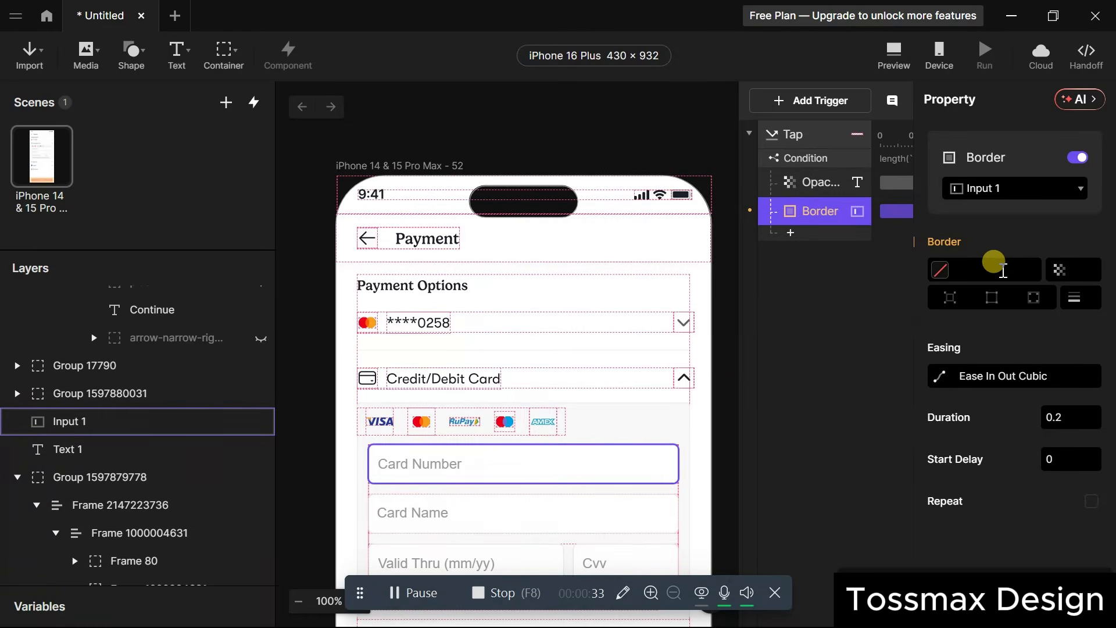
Set the border colour to #F00000 and its opacity to 100.
{"action": "left_click", "coordinate": [1001, 270]}
{"action": "left_click", "coordinate": [939, 269]}
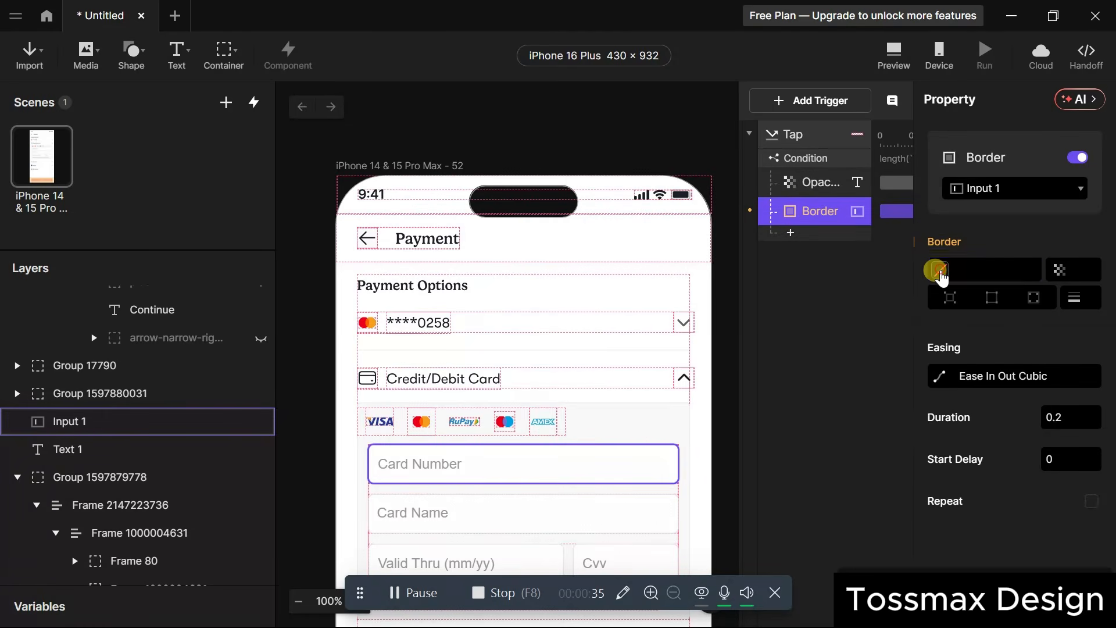
{"action": "left_click_drag", "start_coordinate": [865, 189], "coordinate": [900, 161]}
{"action": "left_click", "coordinate": [1075, 271]}
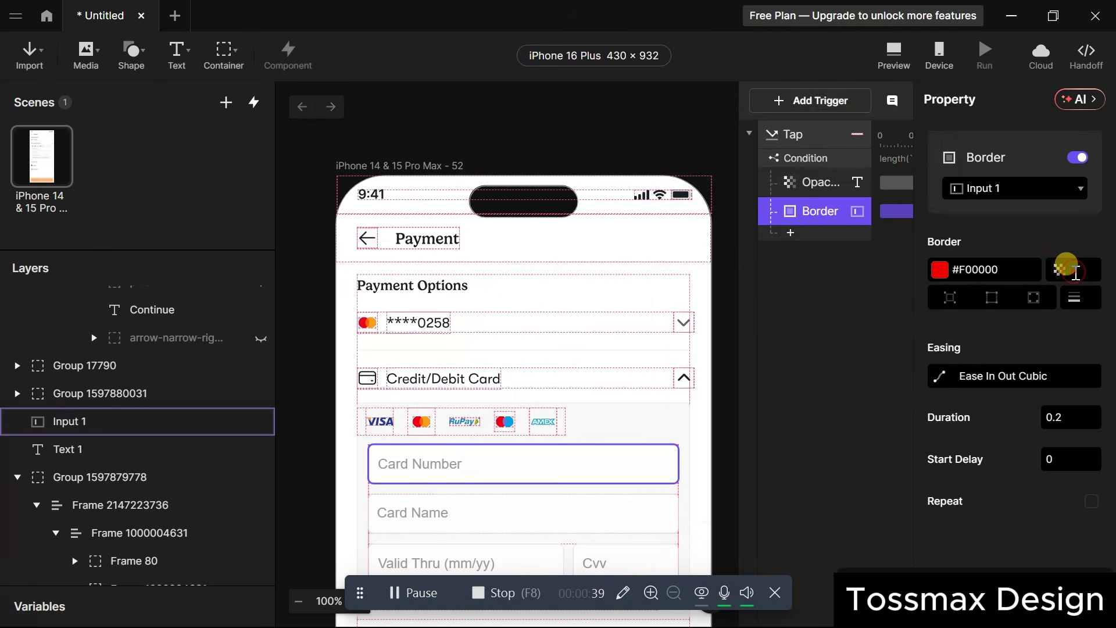
{"action": "left_click", "coordinate": [1076, 271]}
{"action": "type", "text": "100"}
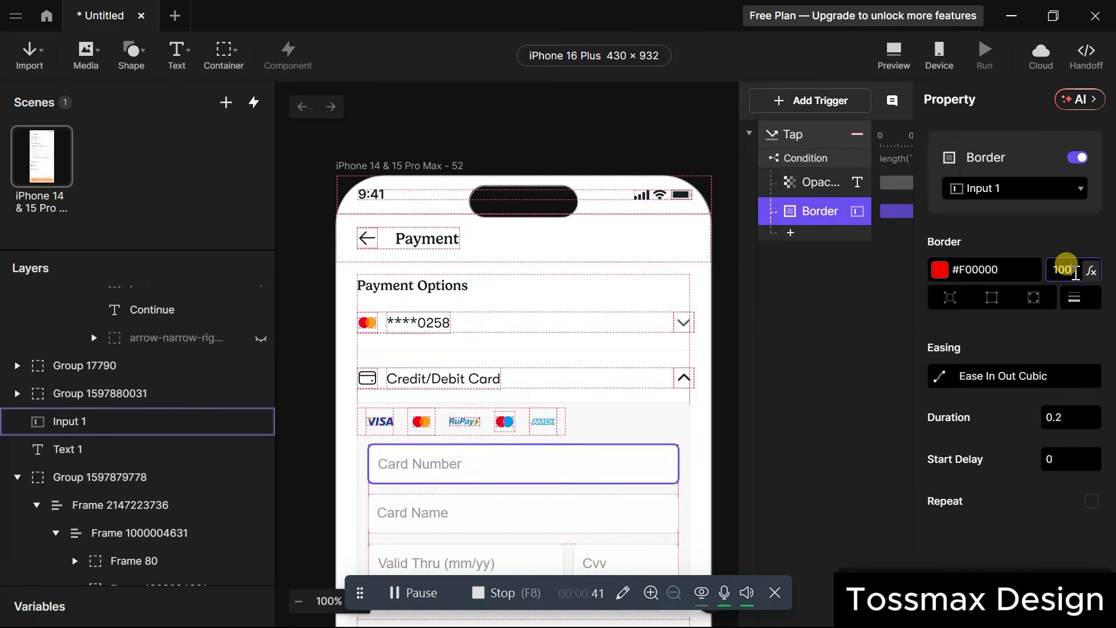
{"action": "key", "text": "Return"}
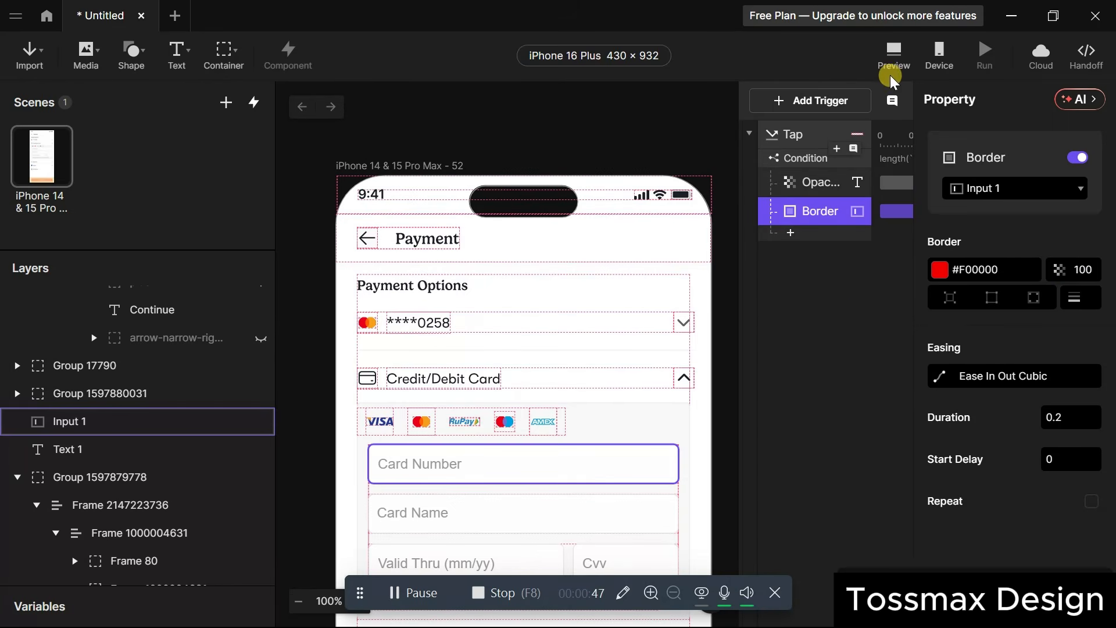
{"action": "left_click", "coordinate": [894, 55]}
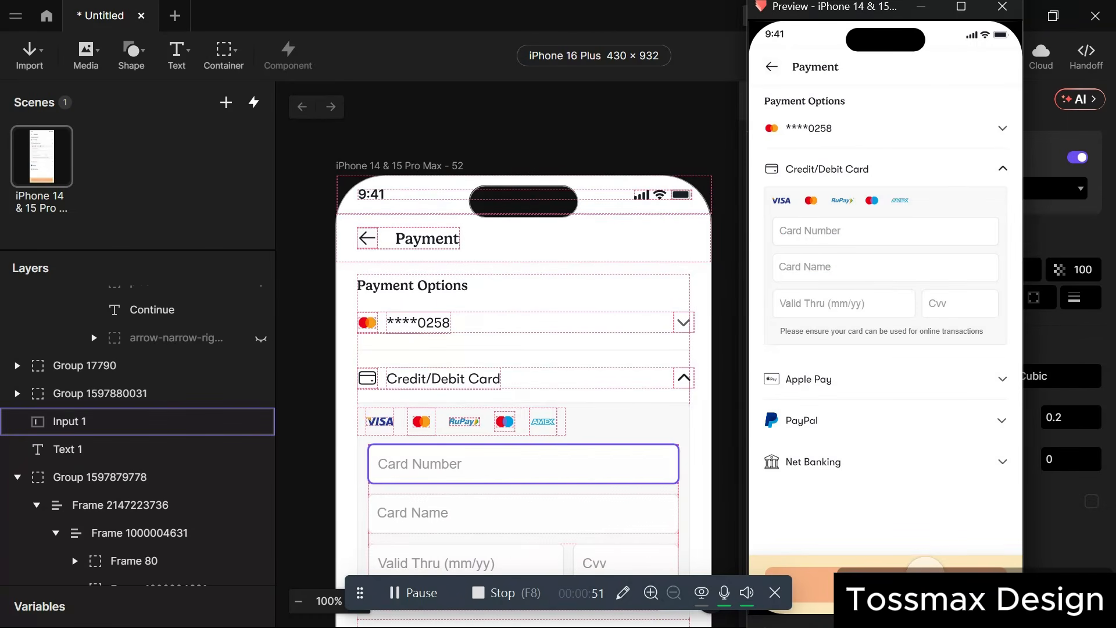
{"action": "left_click", "coordinate": [858, 230]}
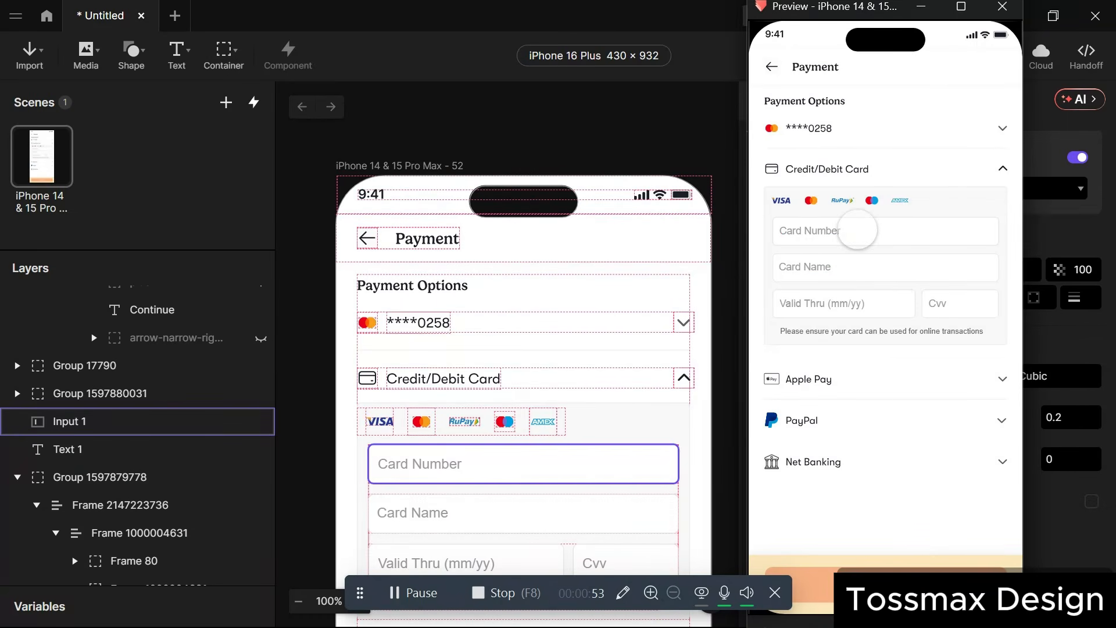
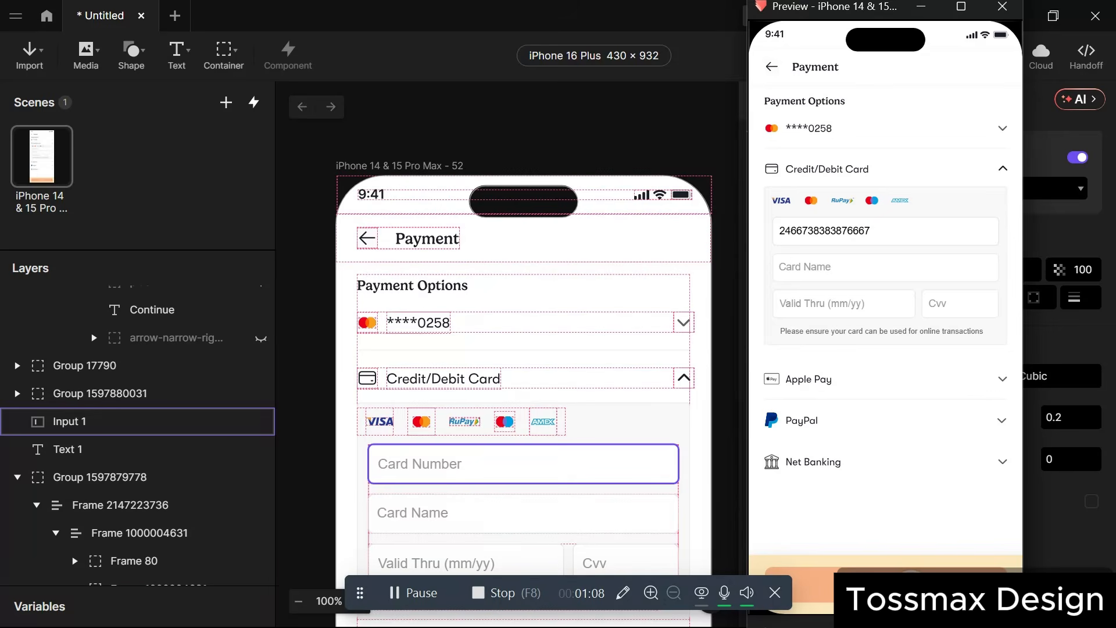
{"action": "left_click", "coordinate": [563, 337]}
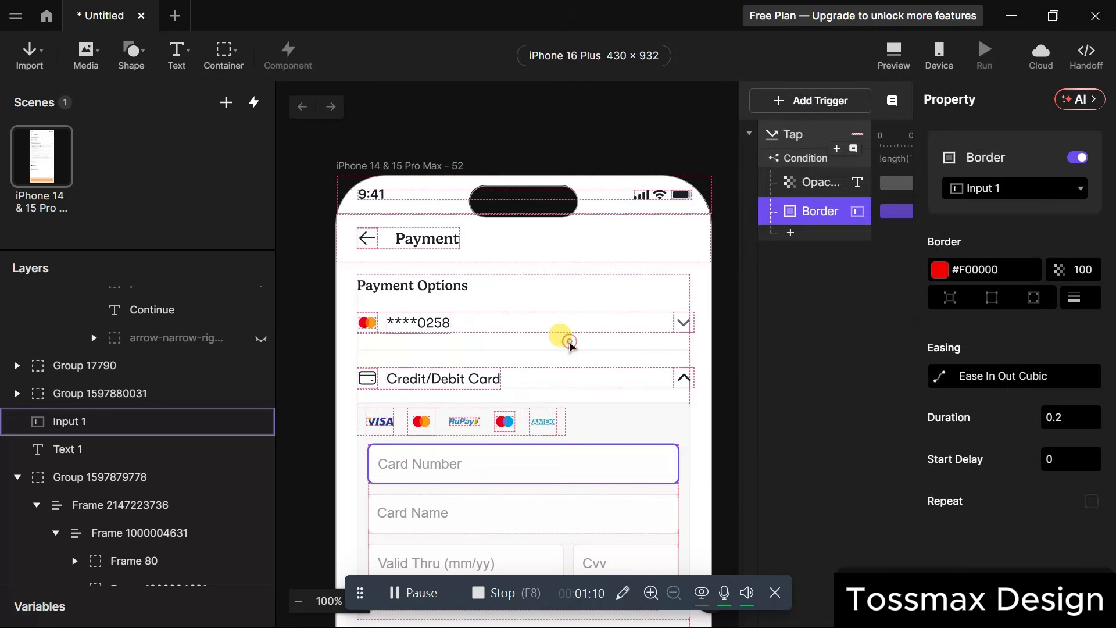
{"action": "left_click", "coordinate": [805, 182]}
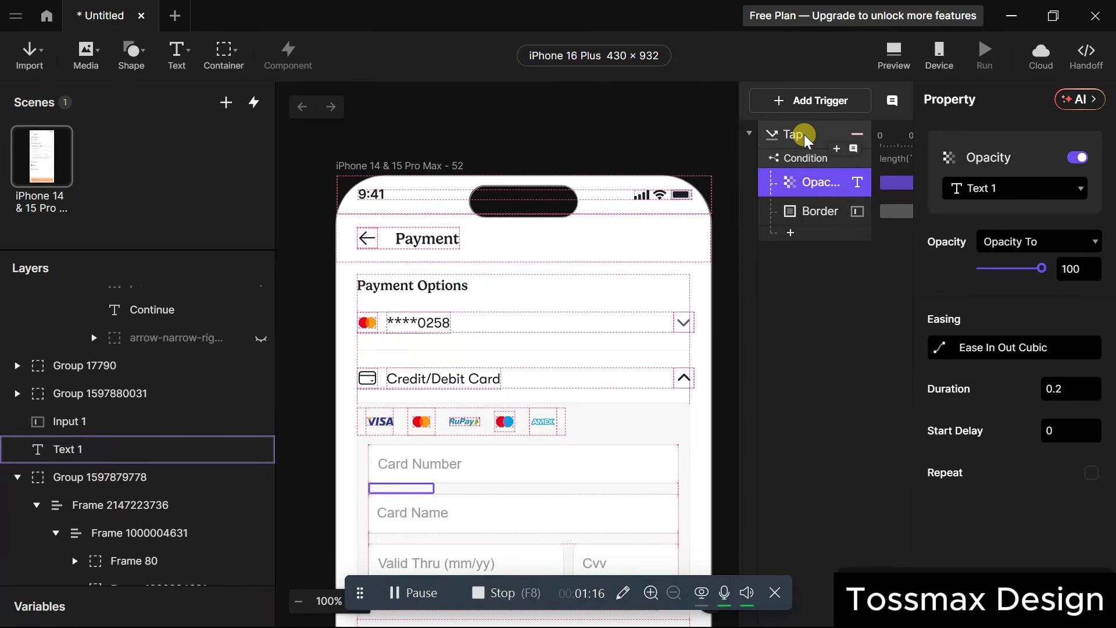
{"action": "left_click", "coordinate": [806, 157]}
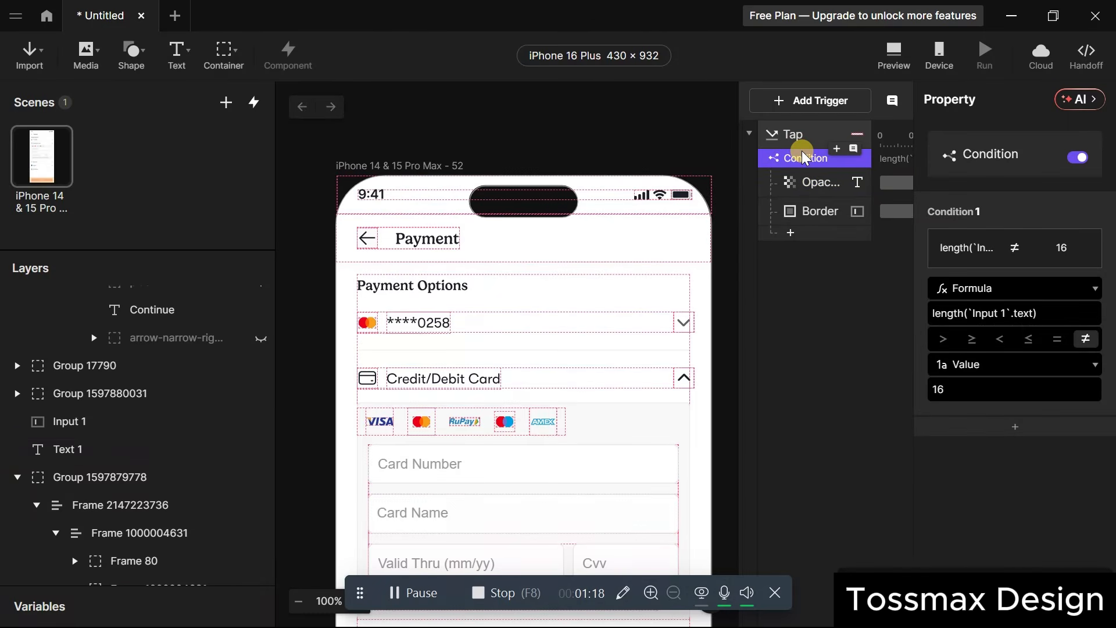
{"action": "left_click", "coordinate": [807, 212]}
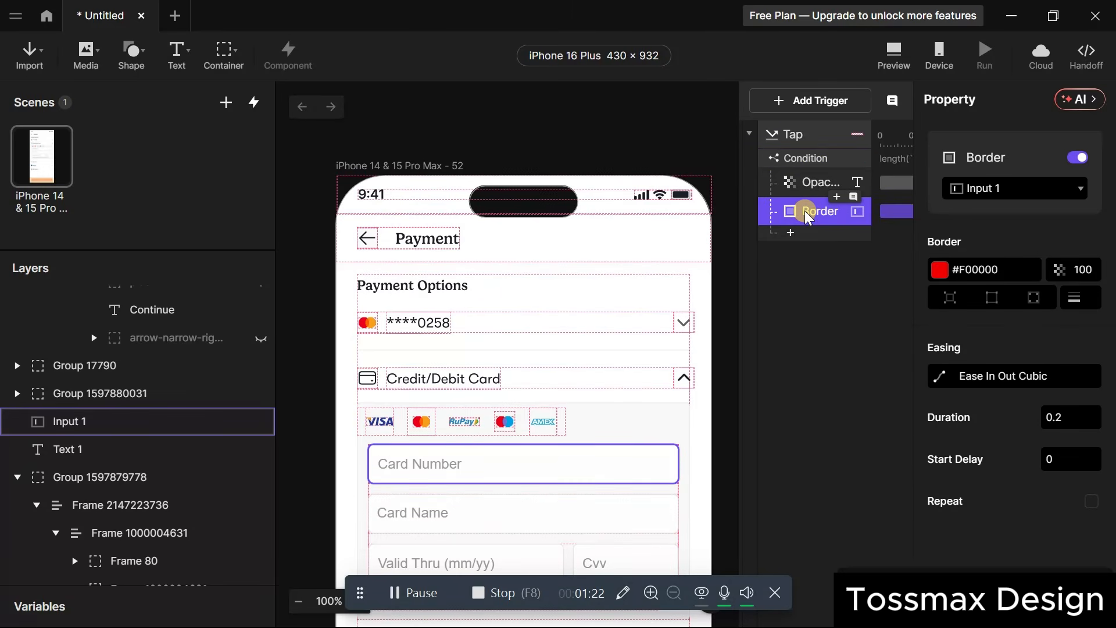
{"action": "left_click", "coordinate": [814, 275]}
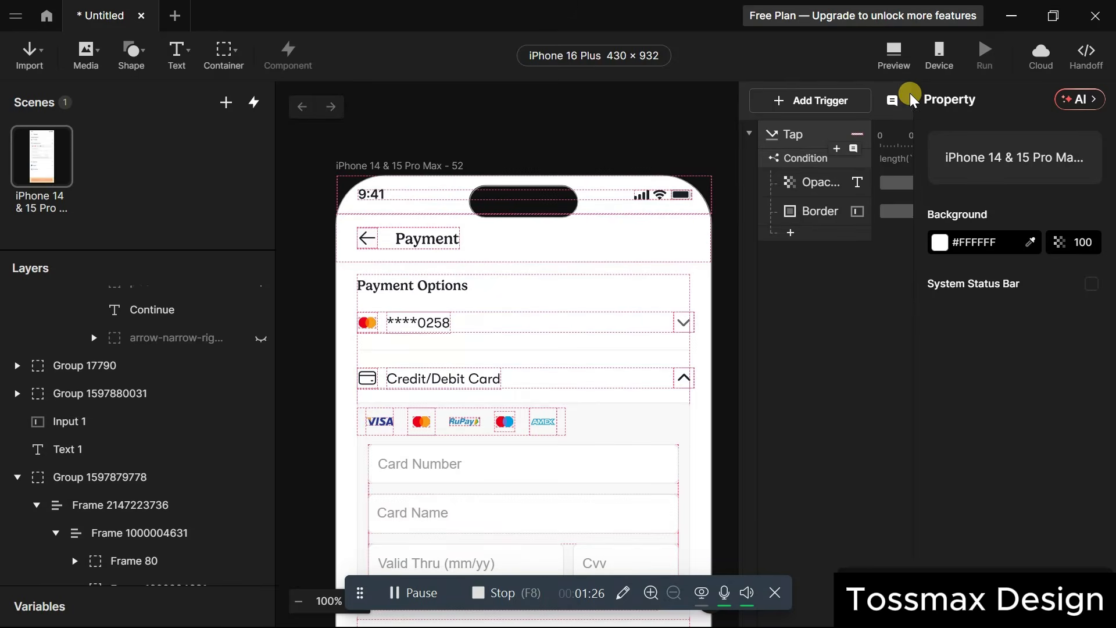
{"action": "left_click", "coordinate": [894, 53]}
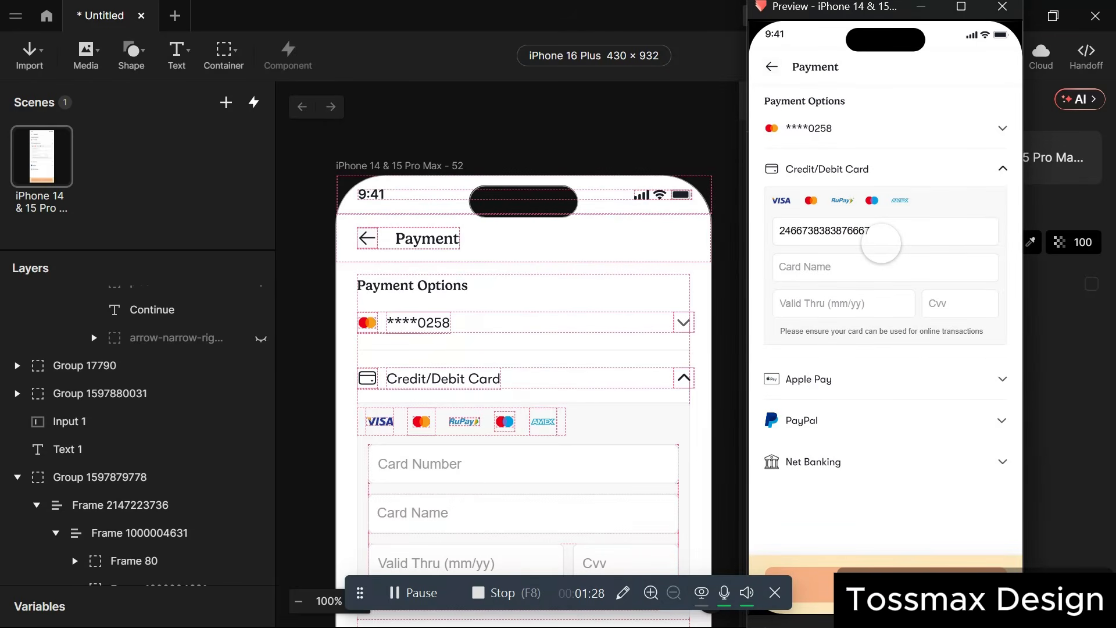
{"action": "left_click", "coordinate": [882, 242]}
{"action": "key", "text": "BackSpace"}
{"action": "key", "text": "BackSpace"}
{"action": "key", "text": "BackSpace"}
{"action": "key", "text": "BackSpace"}
{"action": "key", "text": "BackSpace"}
{"action": "key", "text": "BackSpace"}
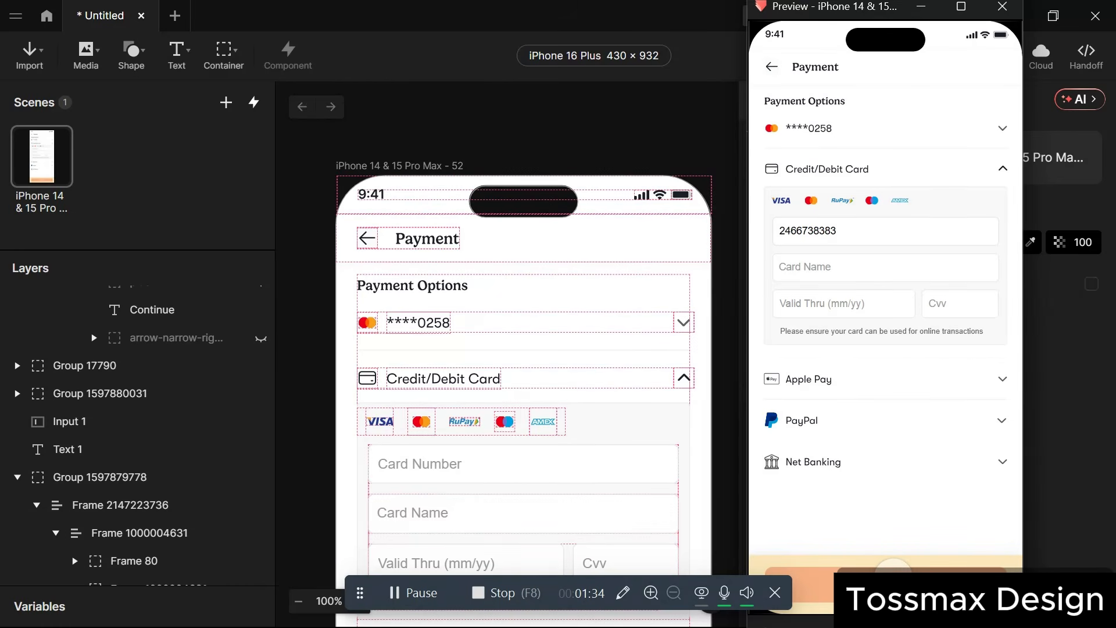
{"action": "left_click", "coordinate": [894, 567]}
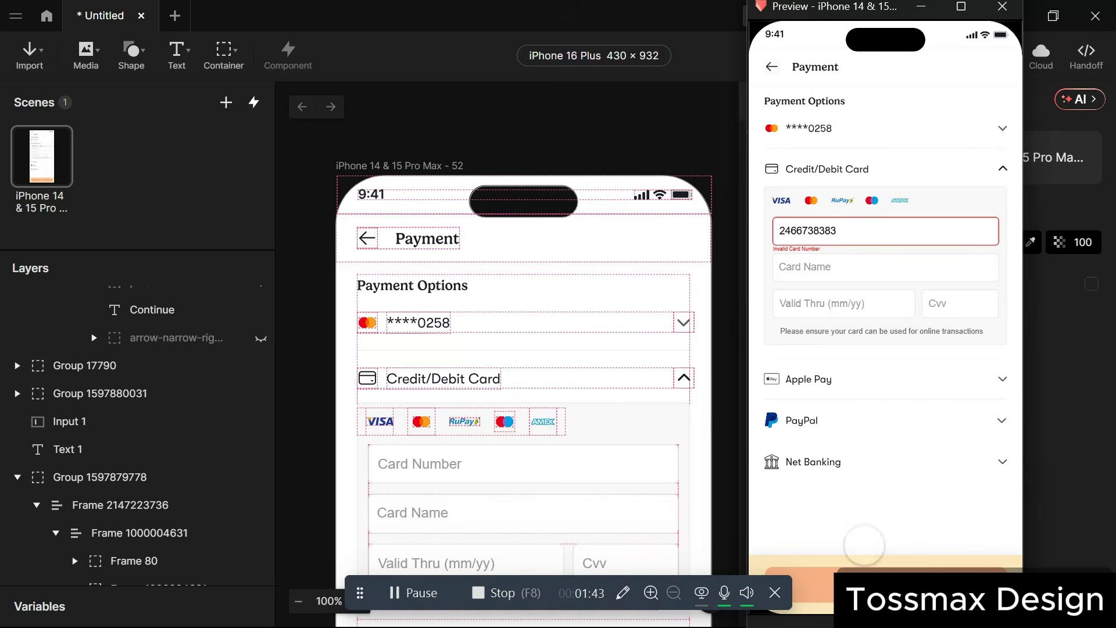
{"action": "left_click", "coordinate": [664, 375]}
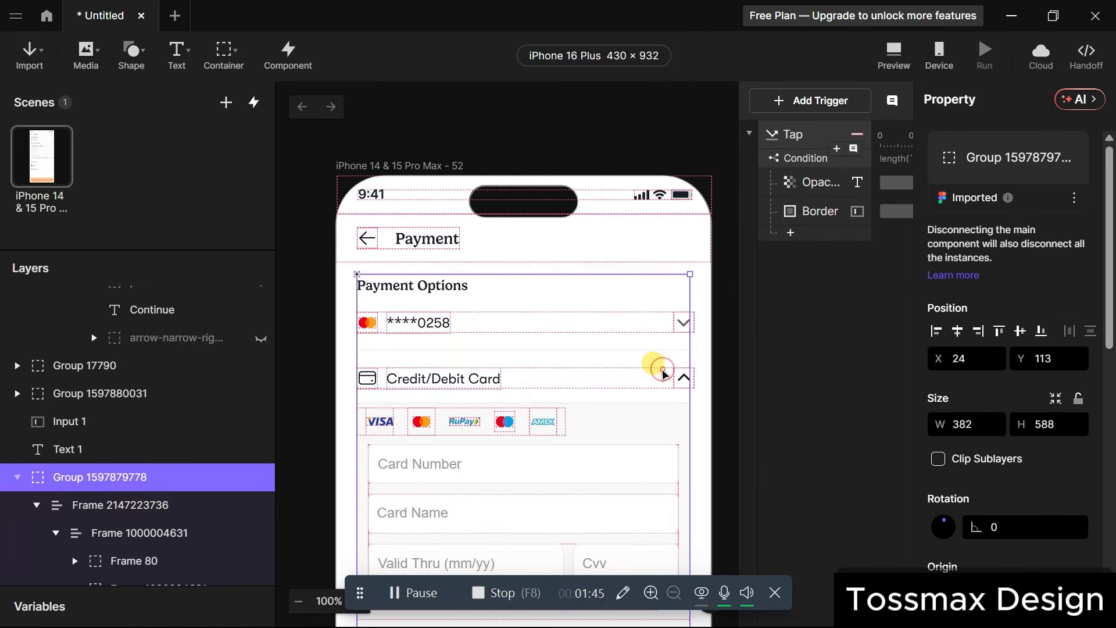
Add a second Condition using the formula length(`Input 1`.text).
{"action": "left_click", "coordinate": [791, 235]}
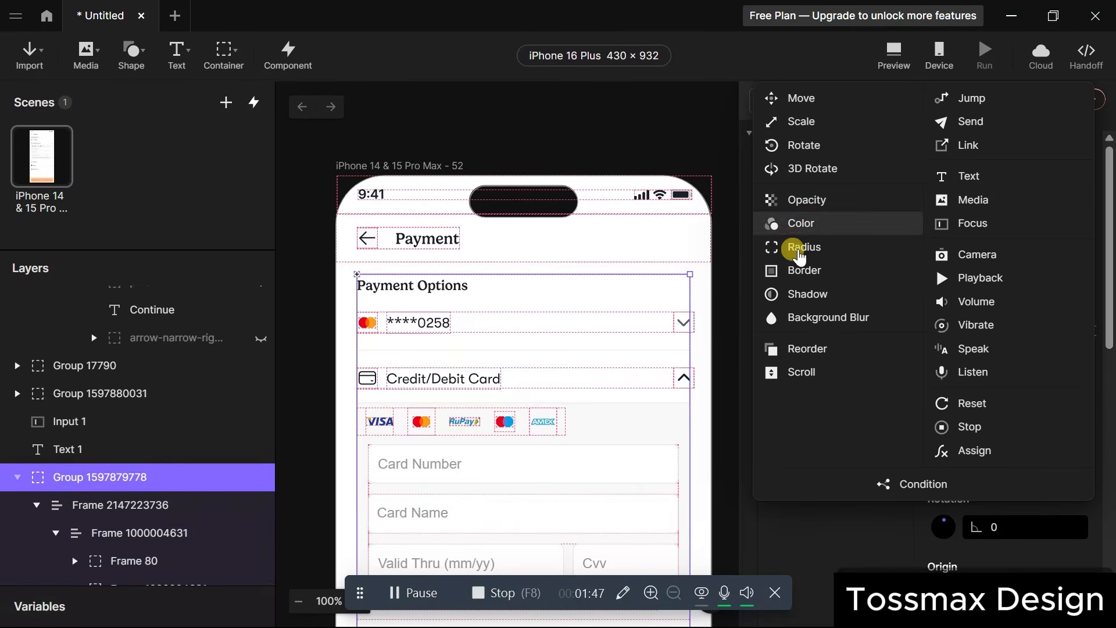
{"action": "left_click", "coordinate": [900, 484]}
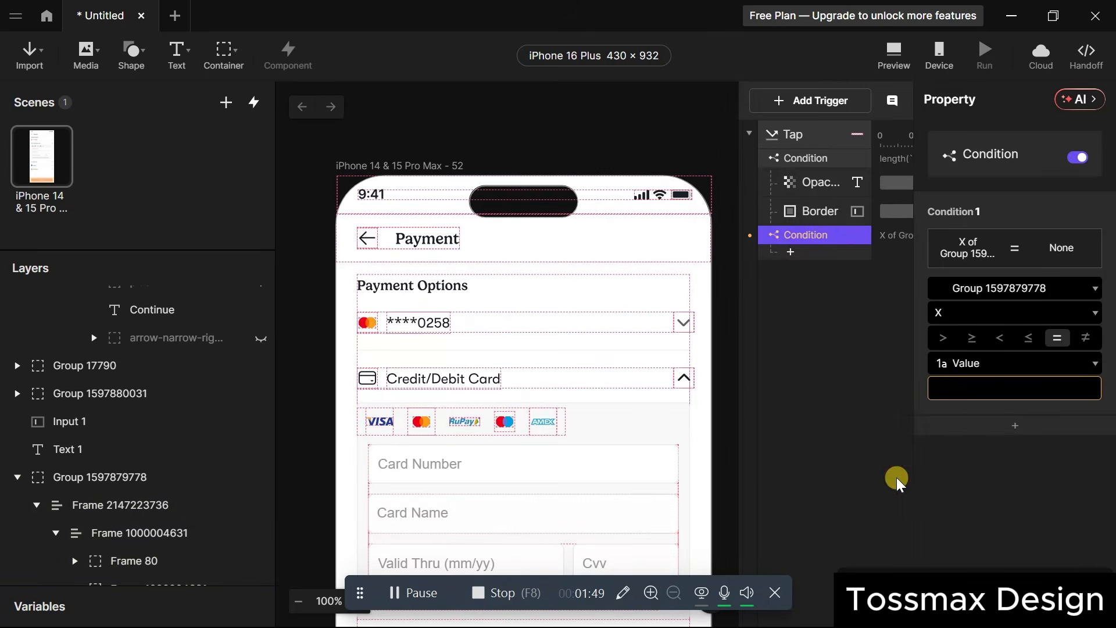
{"action": "left_click", "coordinate": [988, 283]}
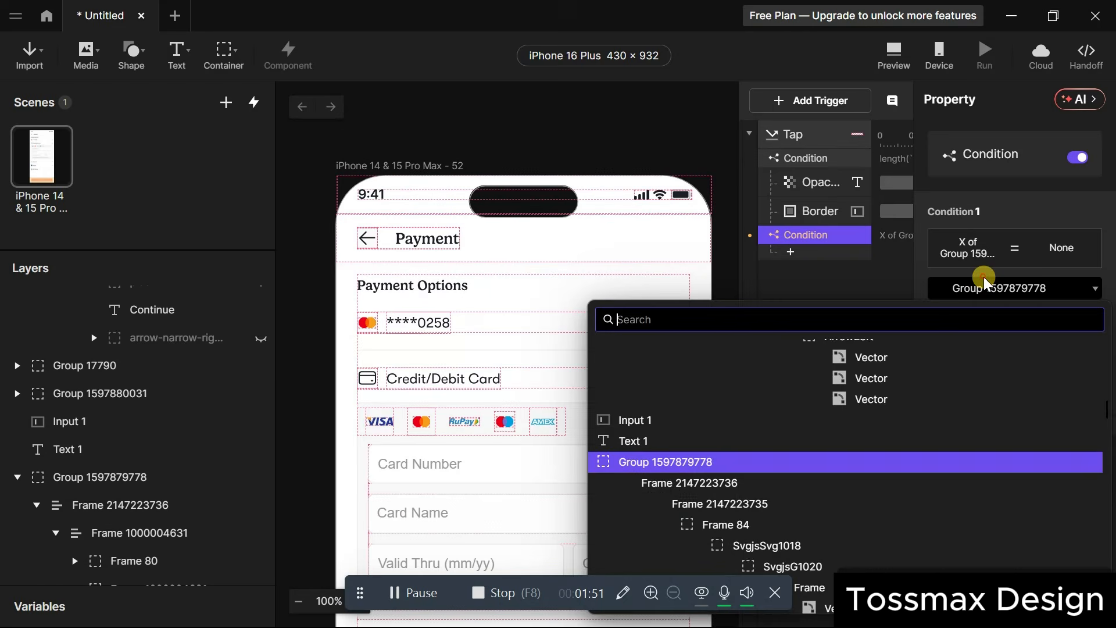
{"action": "scroll", "coordinate": [800, 369], "scroll_direction": "up", "scroll_amount": 10}
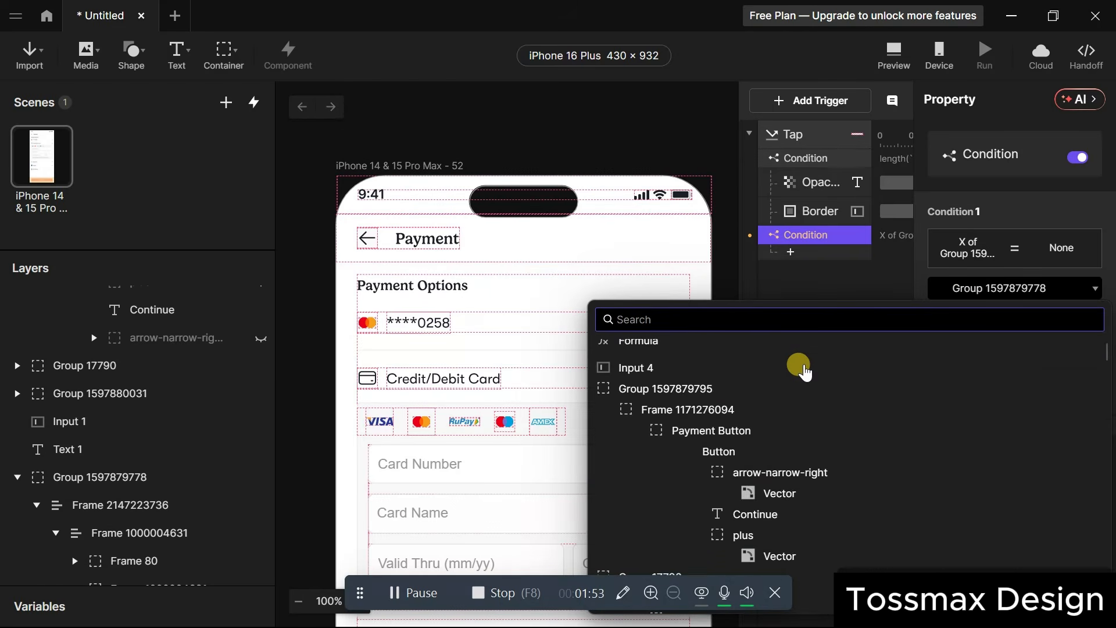
{"action": "left_click", "coordinate": [676, 353]}
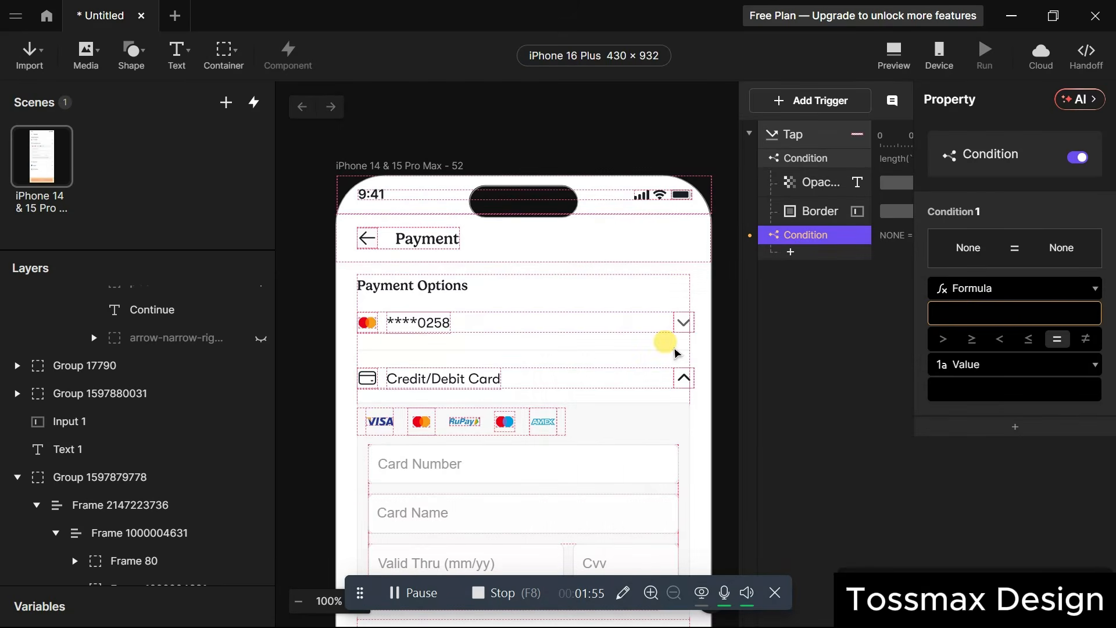
{"action": "left_click", "coordinate": [954, 319]}
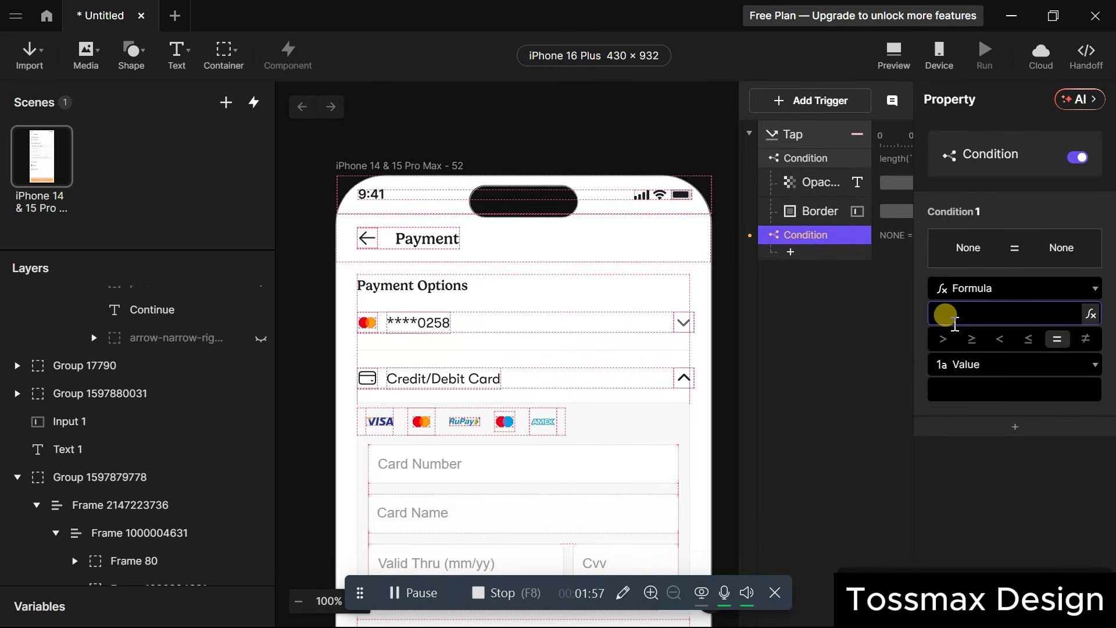
{"action": "type", "text": "le"}
{"action": "type", "text": "gth()``Input 1"}
{"action": "key", "text": "Right"}
{"action": "type", "text": ".text"}
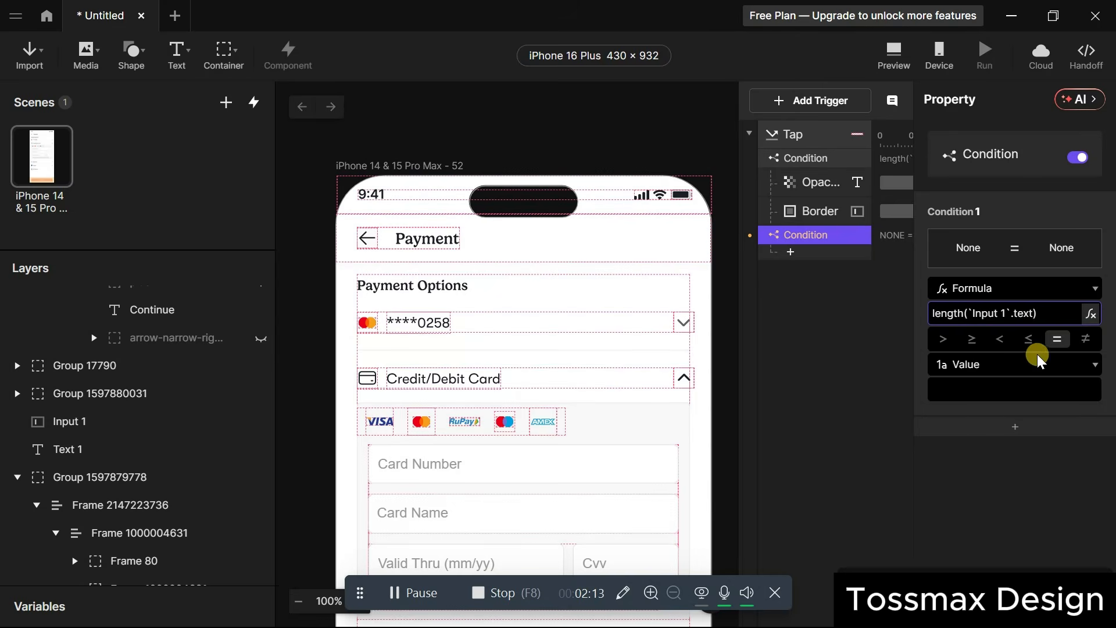
Set the new condition to = with value 16.
{"action": "left_click", "coordinate": [1058, 340]}
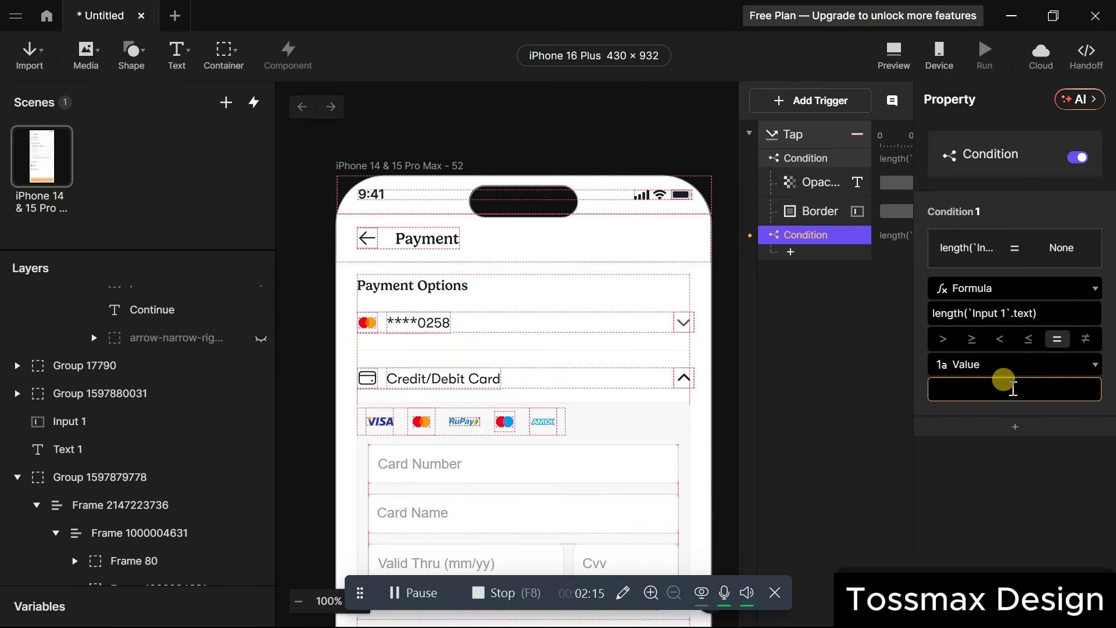
{"action": "left_click", "coordinate": [1011, 389]}
{"action": "type", "text": "16"}
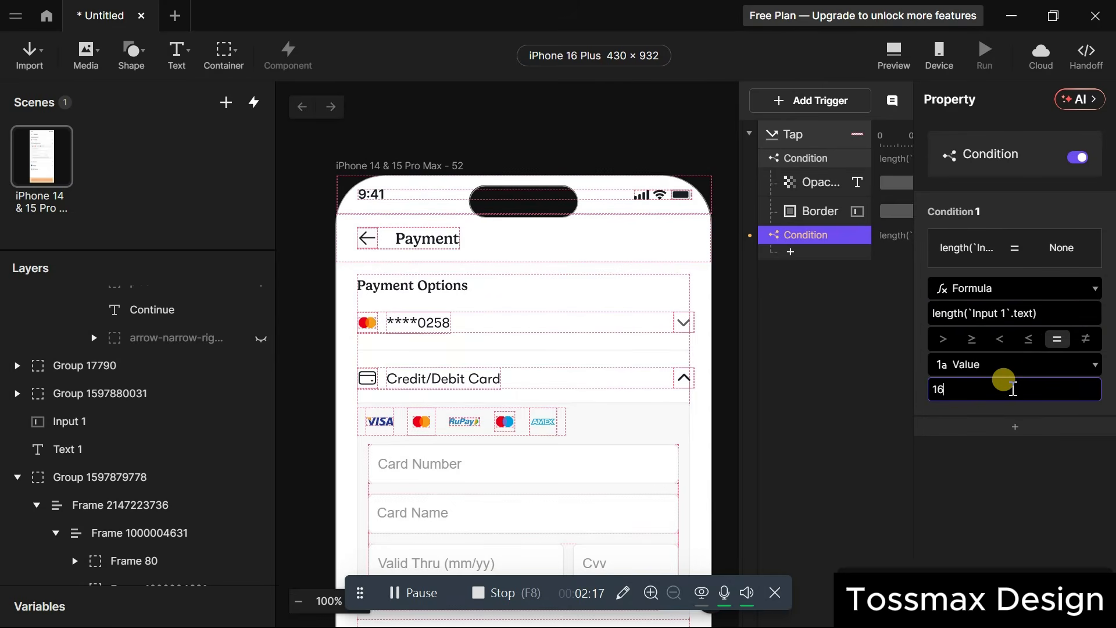
{"action": "left_click", "coordinate": [993, 474]}
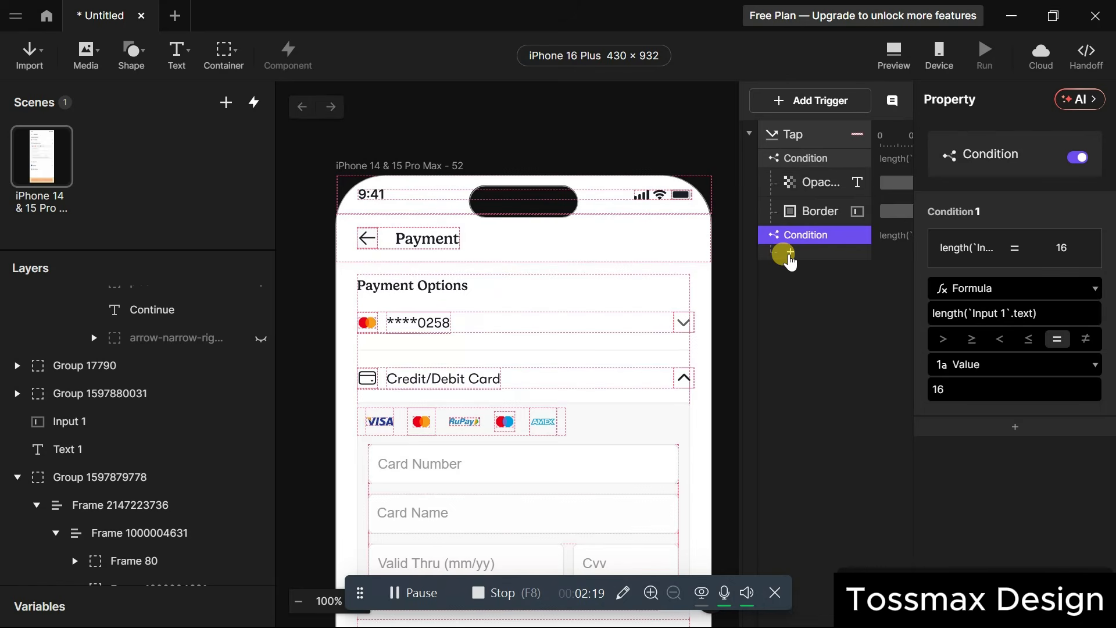
Under the valid condition, add an Opacity response fading Text 1 to 0, then add a Border response.
{"action": "left_click", "coordinate": [790, 256]}
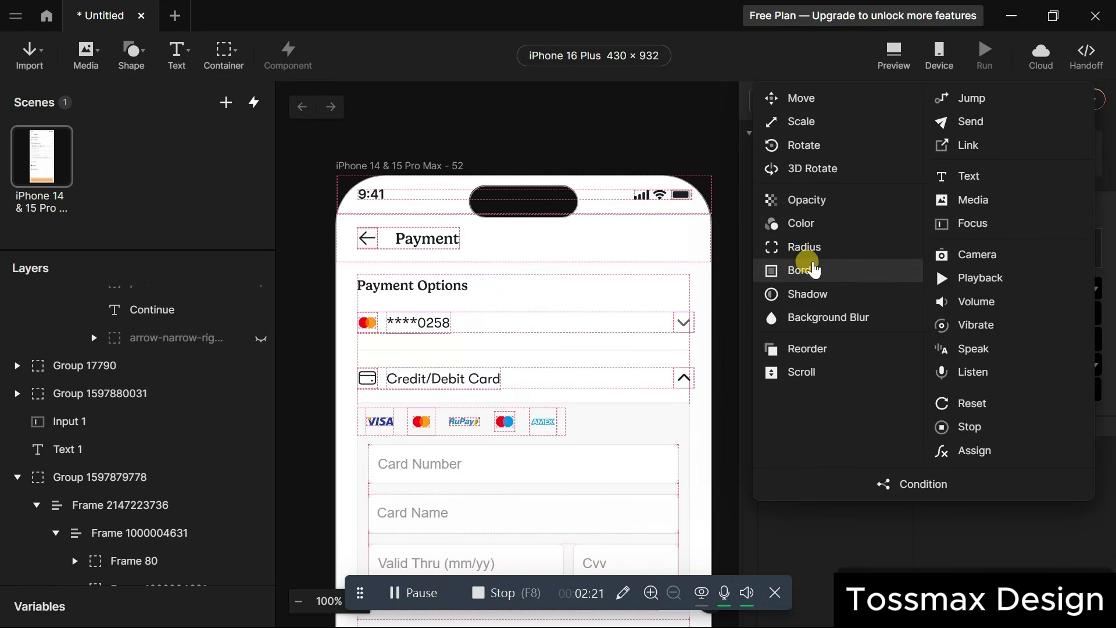
{"action": "left_click", "coordinate": [810, 205]}
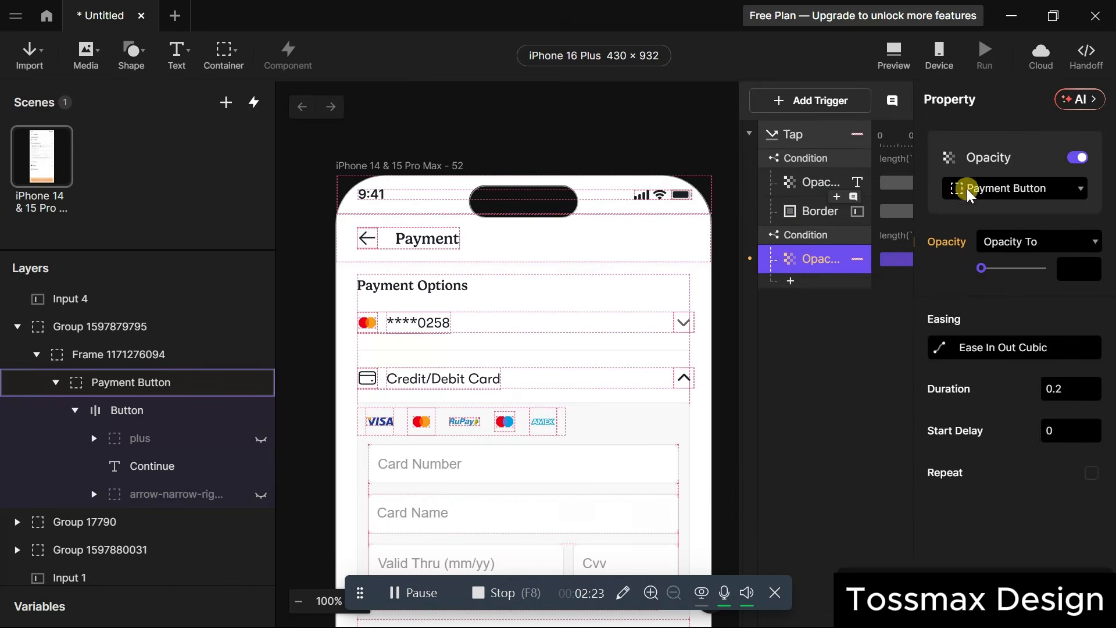
{"action": "left_click", "coordinate": [1004, 192]}
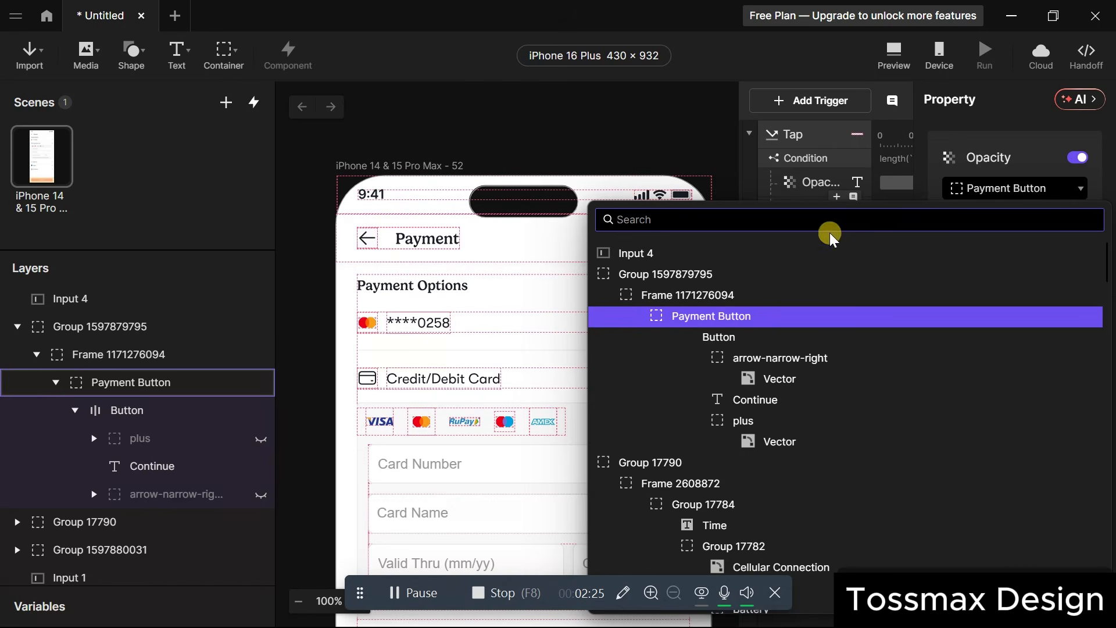
{"action": "type", "text": "text"}
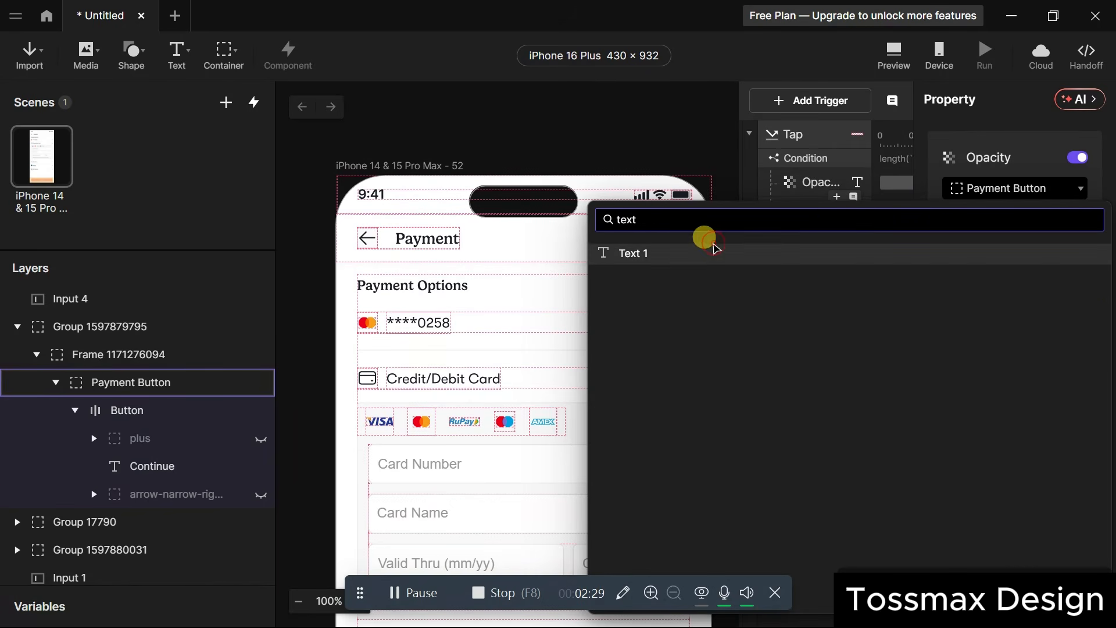
{"action": "left_click", "coordinate": [710, 244]}
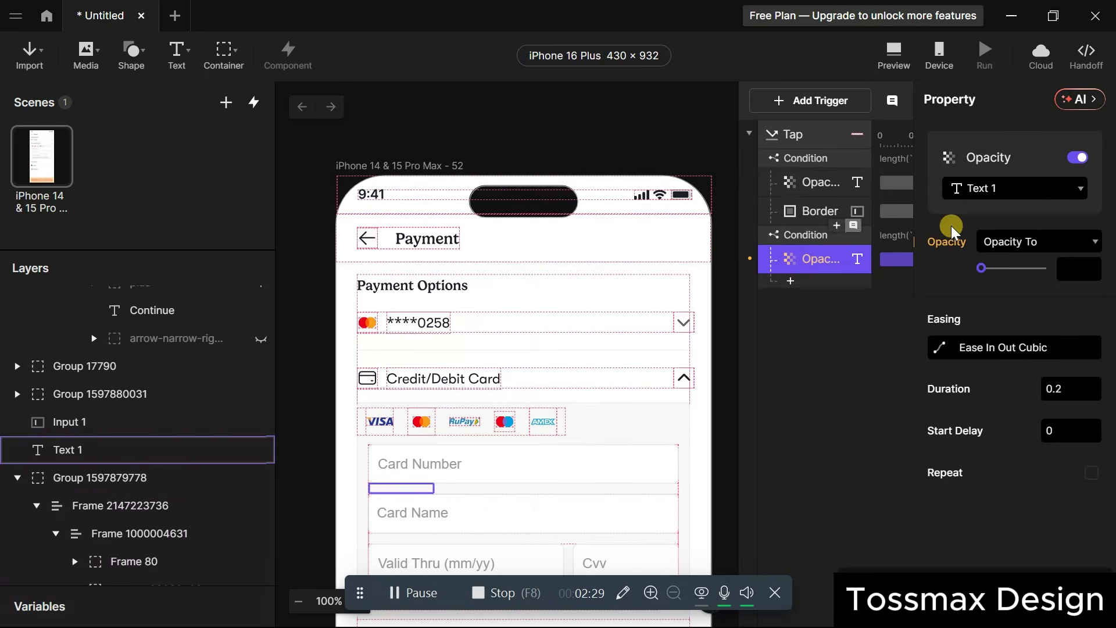
{"action": "left_click_drag", "start_coordinate": [1005, 271], "coordinate": [939, 278]}
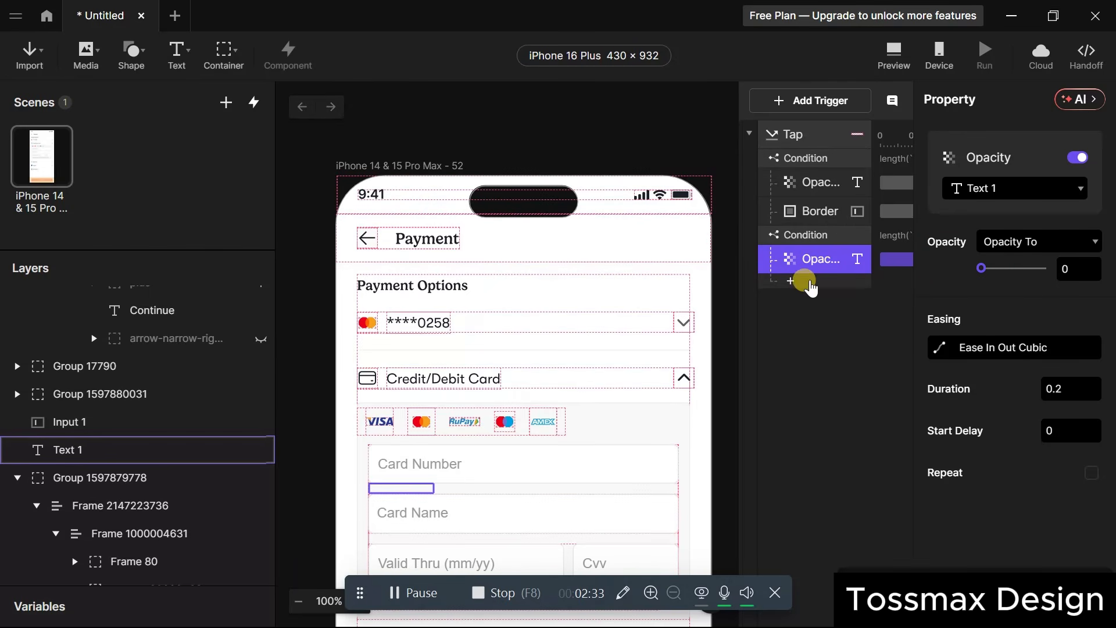
{"action": "left_click", "coordinate": [790, 282]}
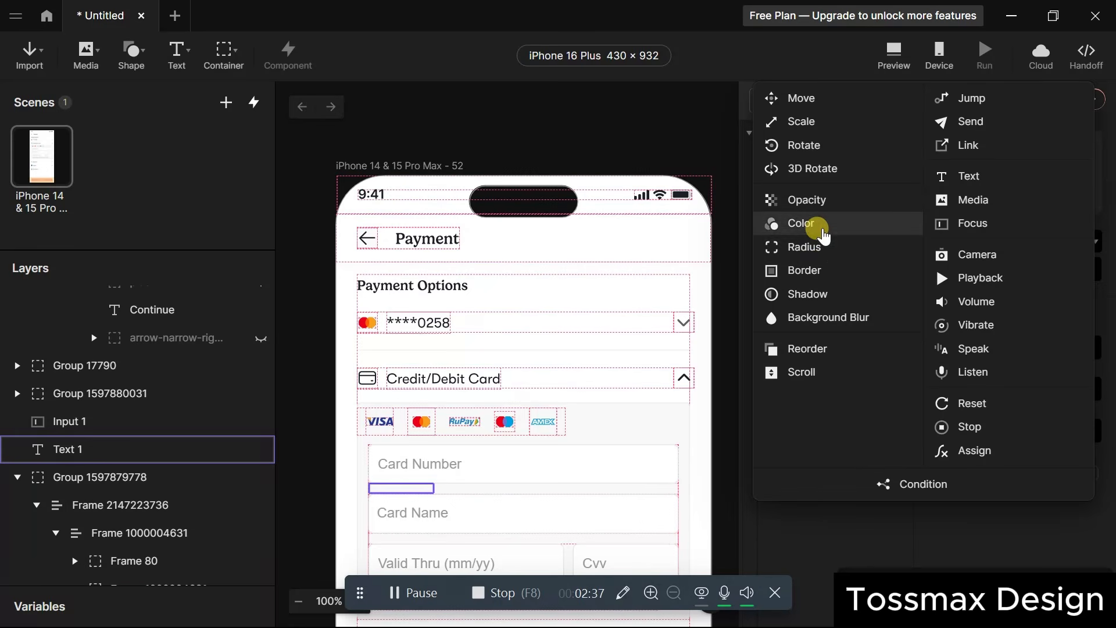
{"action": "left_click", "coordinate": [820, 269]}
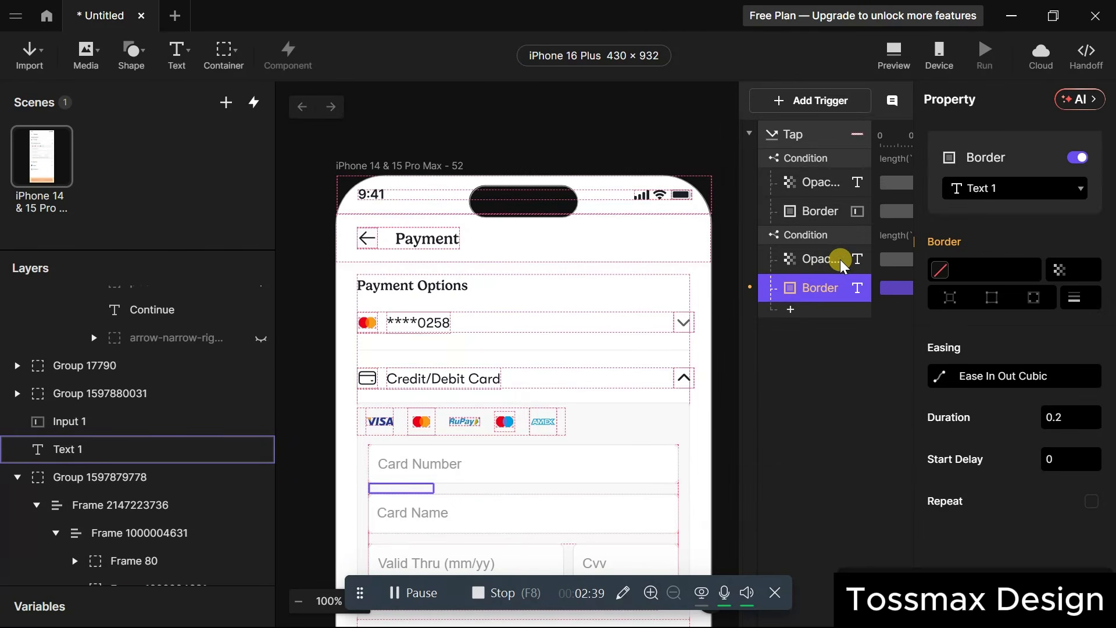
Point the valid-case Border response at Input 1 with border colour #131313.
{"action": "left_click", "coordinate": [1041, 192]}
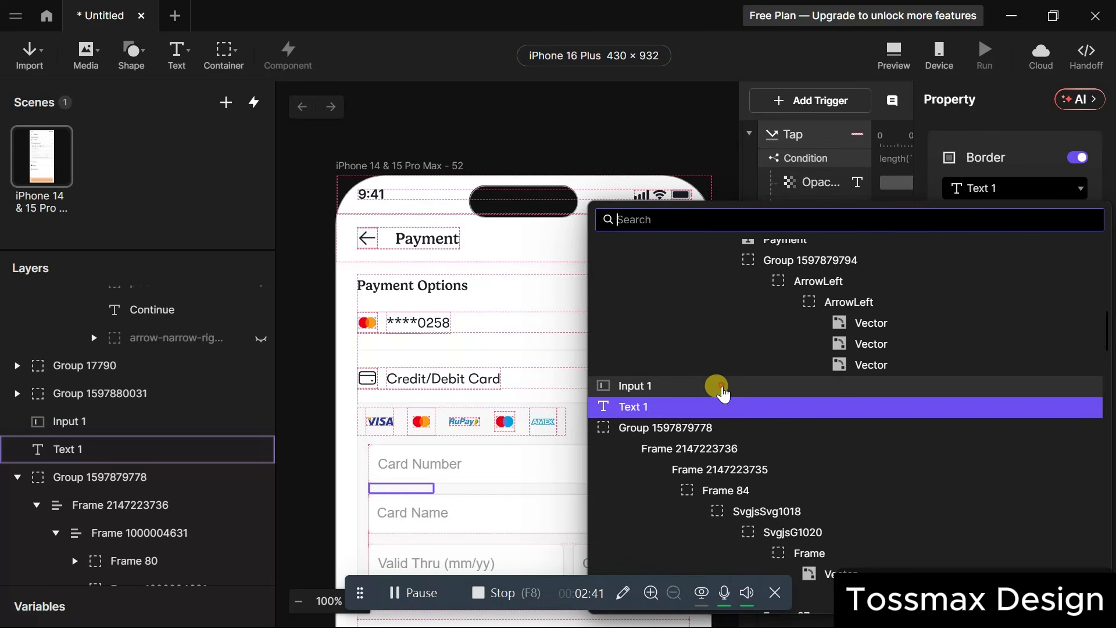
{"action": "left_click", "coordinate": [721, 386]}
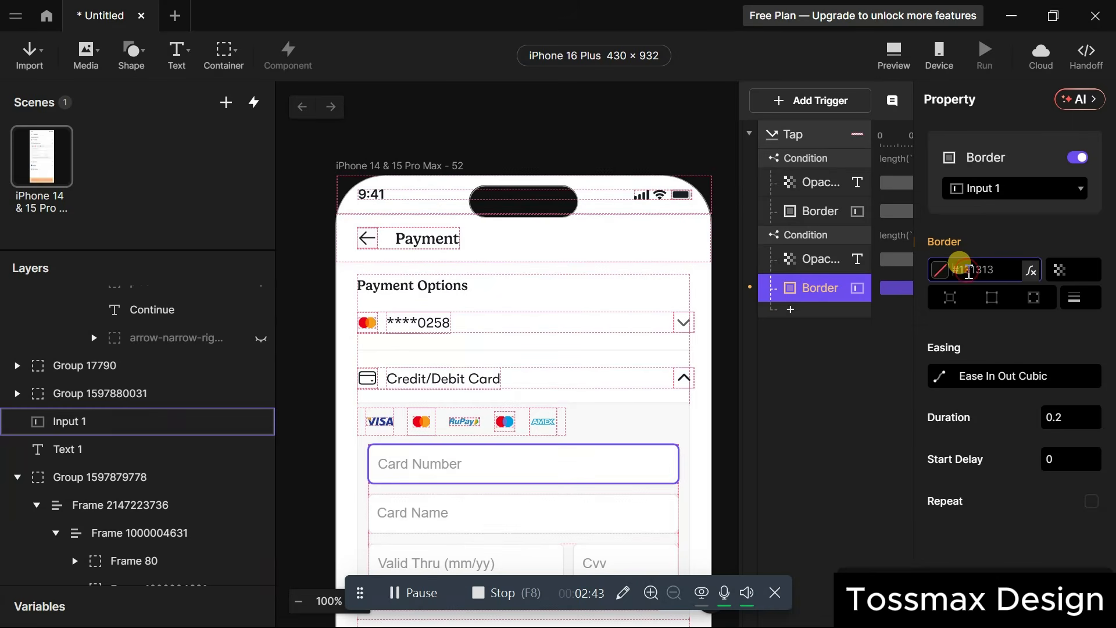
{"action": "type", "text": "#131313"}
{"action": "left_click", "coordinate": [1081, 269]}
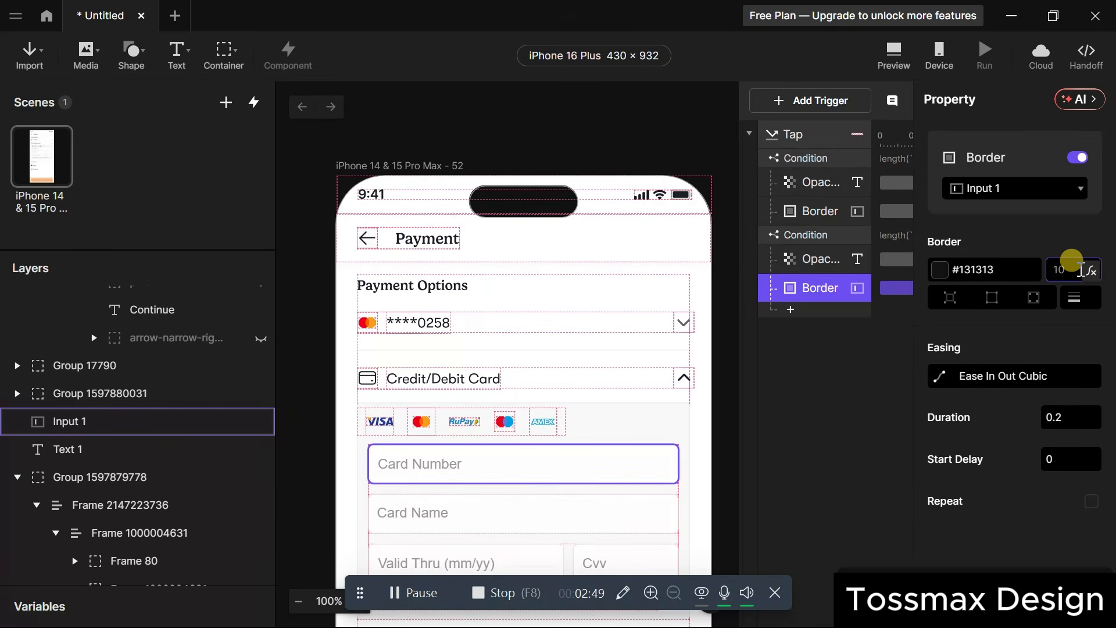
{"action": "left_click", "coordinate": [1040, 336]}
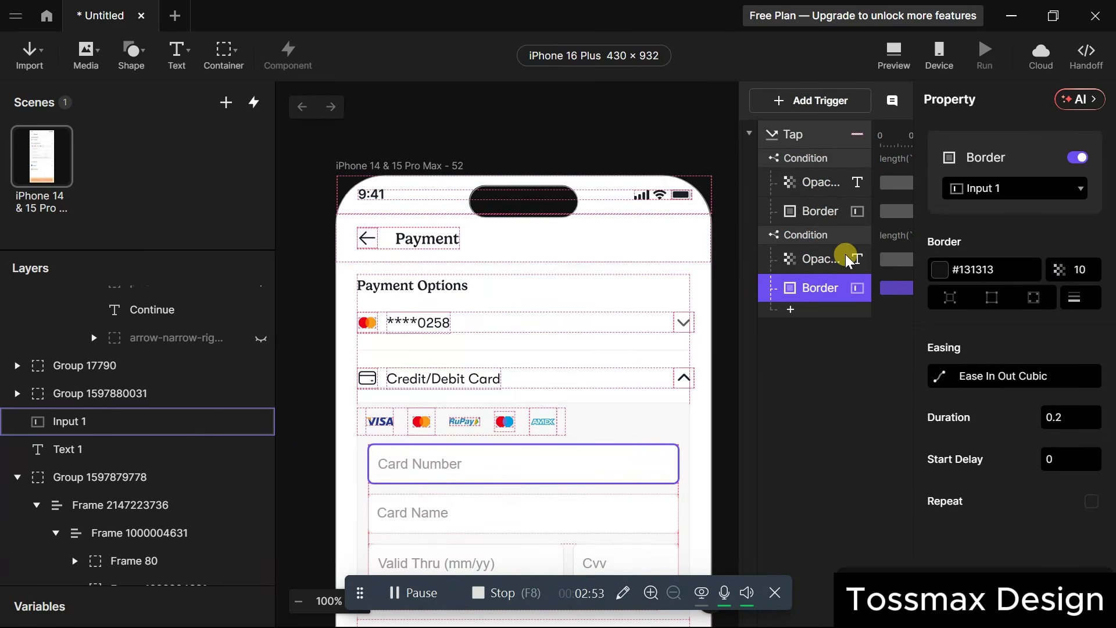
Open the preview and fill in a 15-digit card number, the cardholder's name, expiry date and CVV.
{"action": "left_click", "coordinate": [898, 57]}
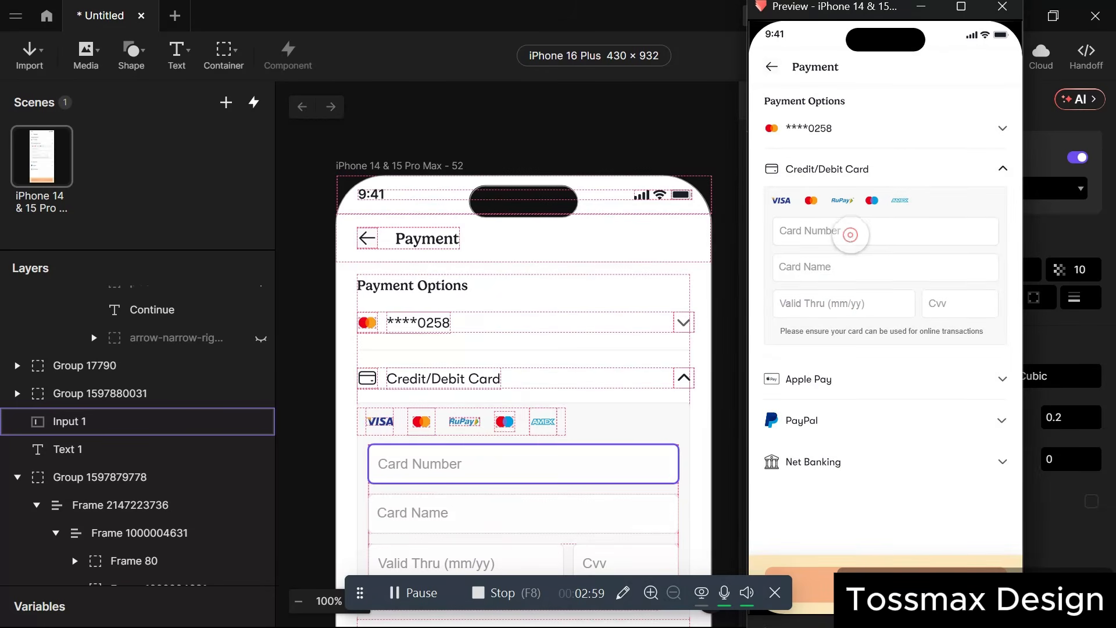
{"action": "left_click", "coordinate": [851, 234]}
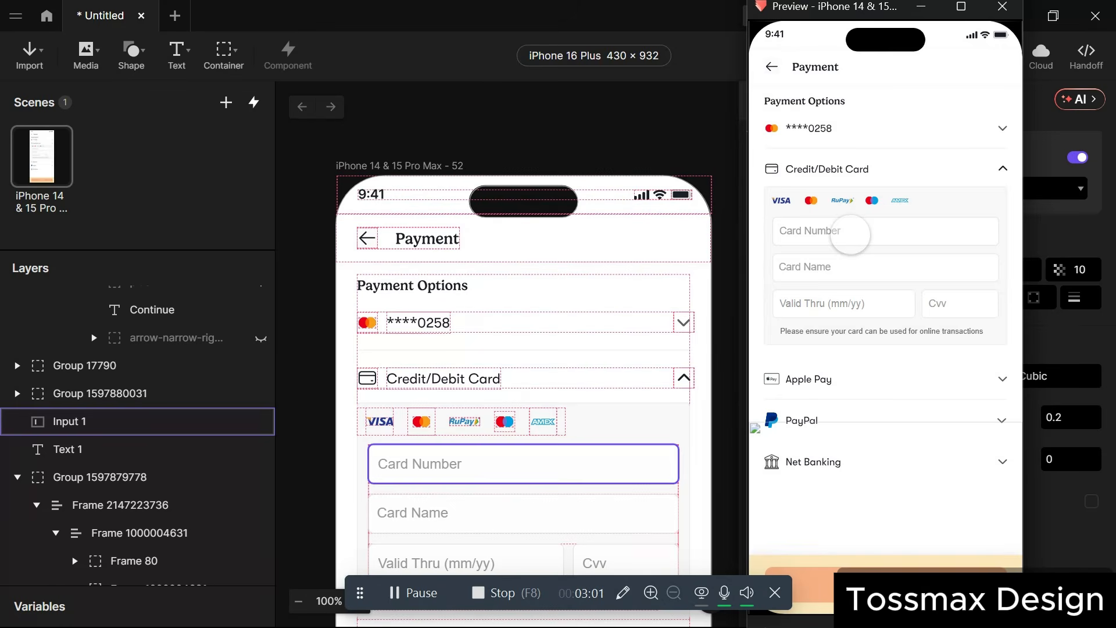
{"action": "type", "text": "123456765543"}
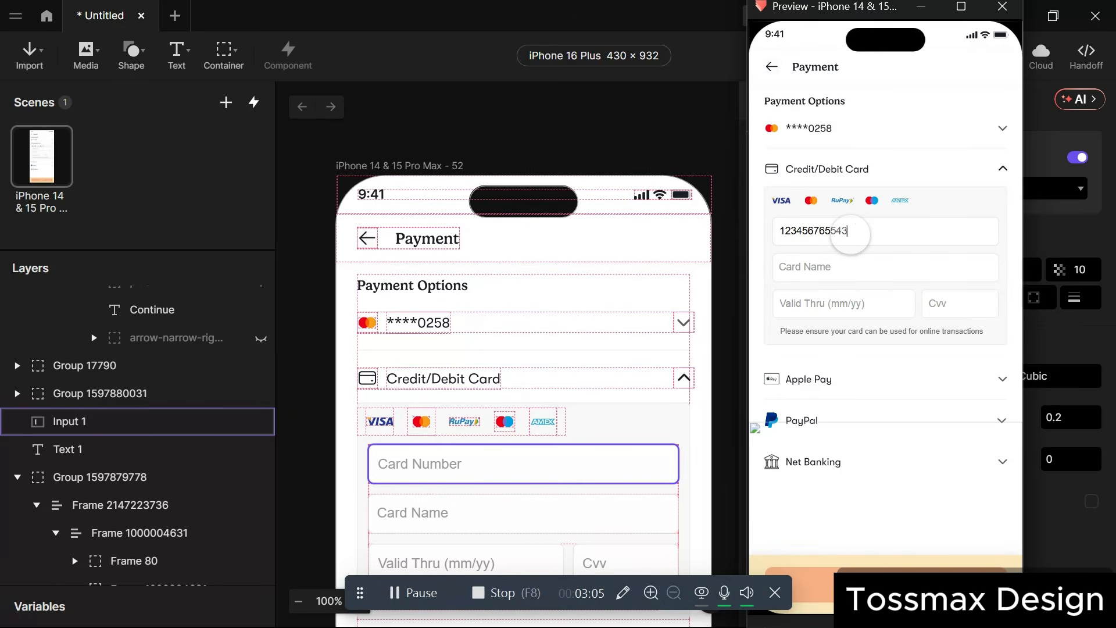
{"action": "type", "text": "434"}
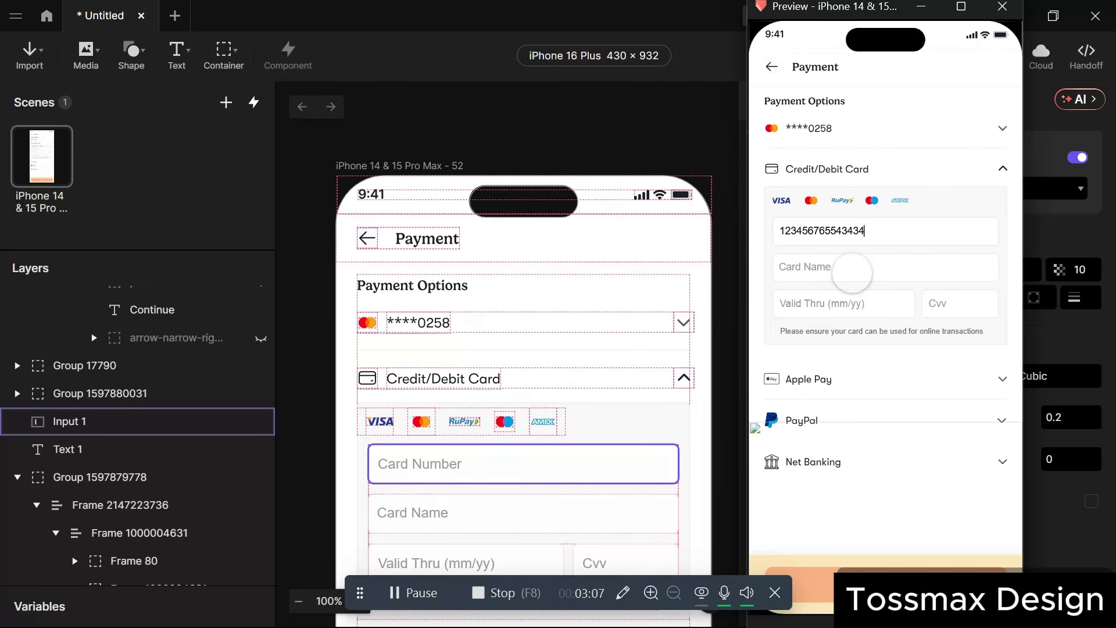
{"action": "left_click", "coordinate": [851, 273]}
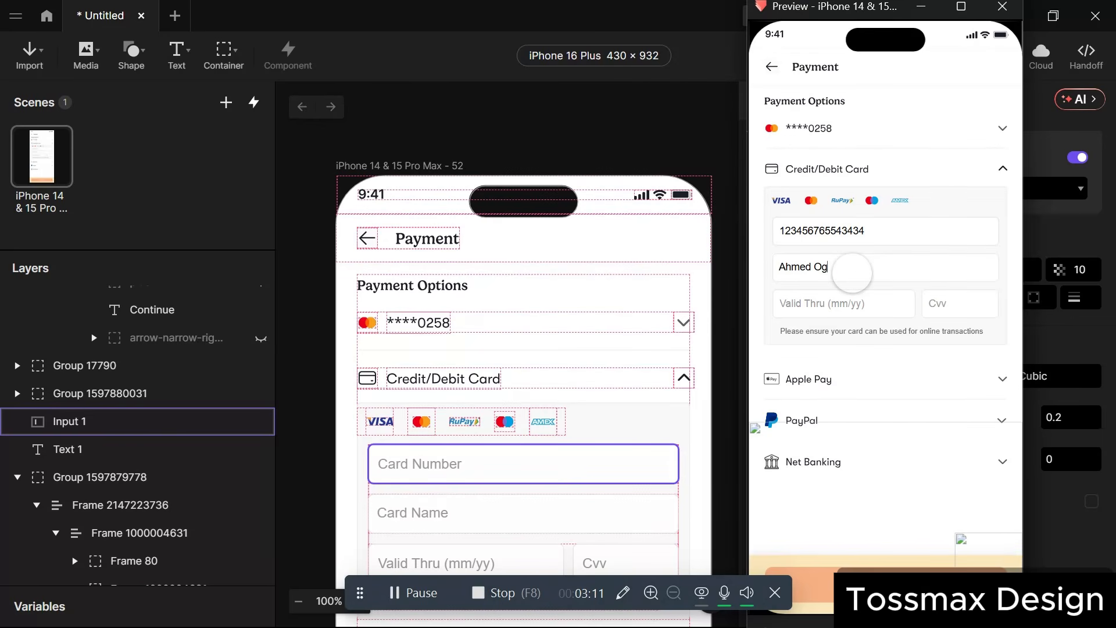
{"action": "left_click", "coordinate": [869, 304]}
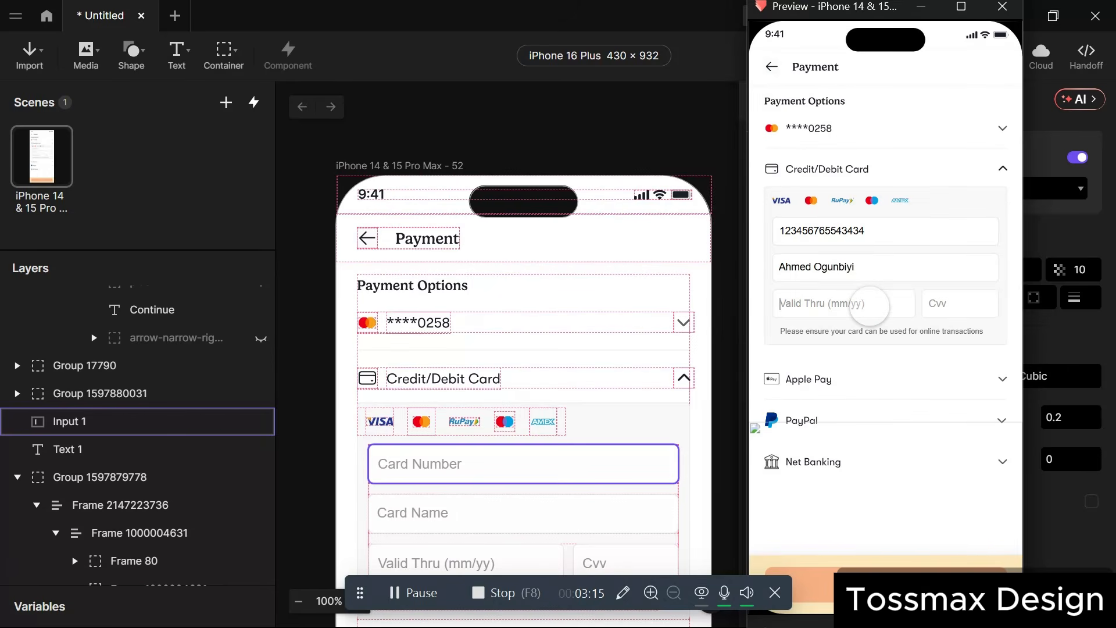
{"action": "type", "text": "12/20"}
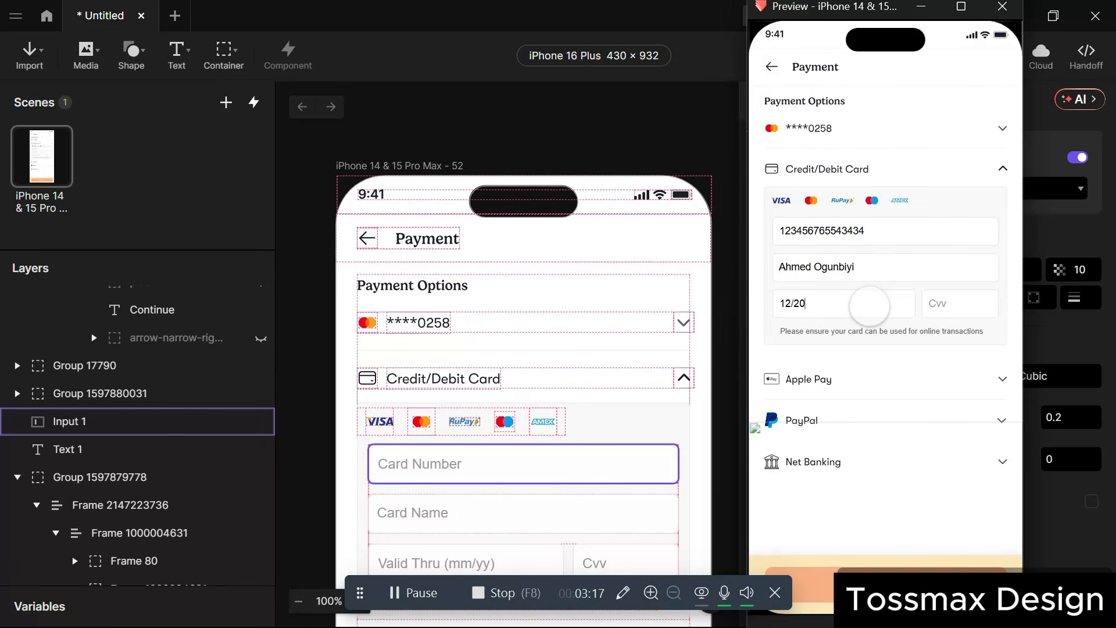
{"action": "left_click", "coordinate": [956, 299]}
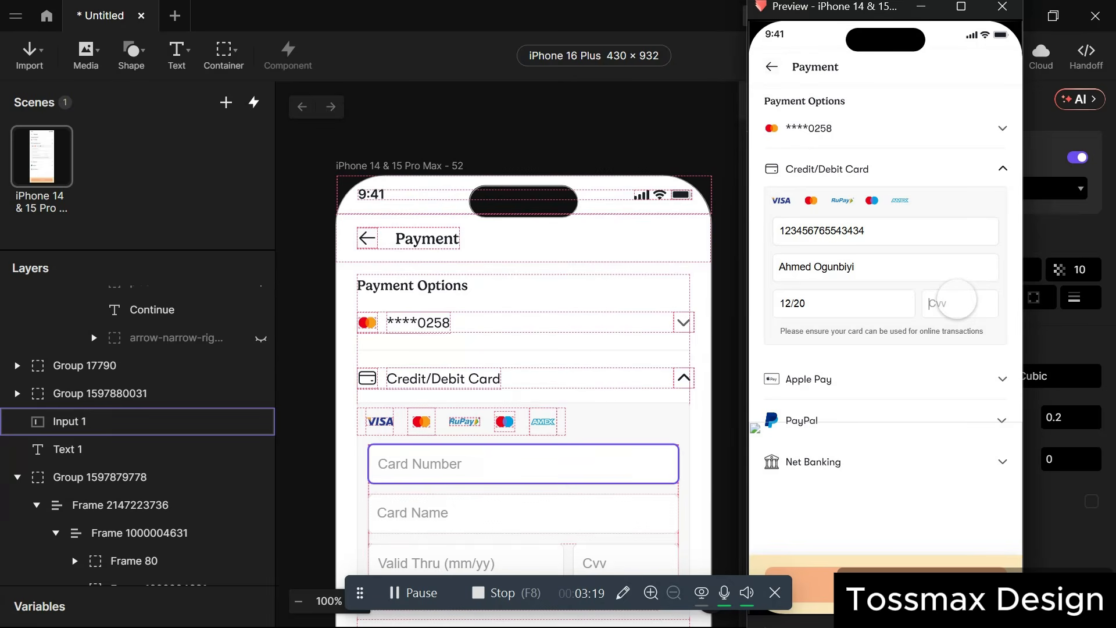
{"action": "type", "text": "344"}
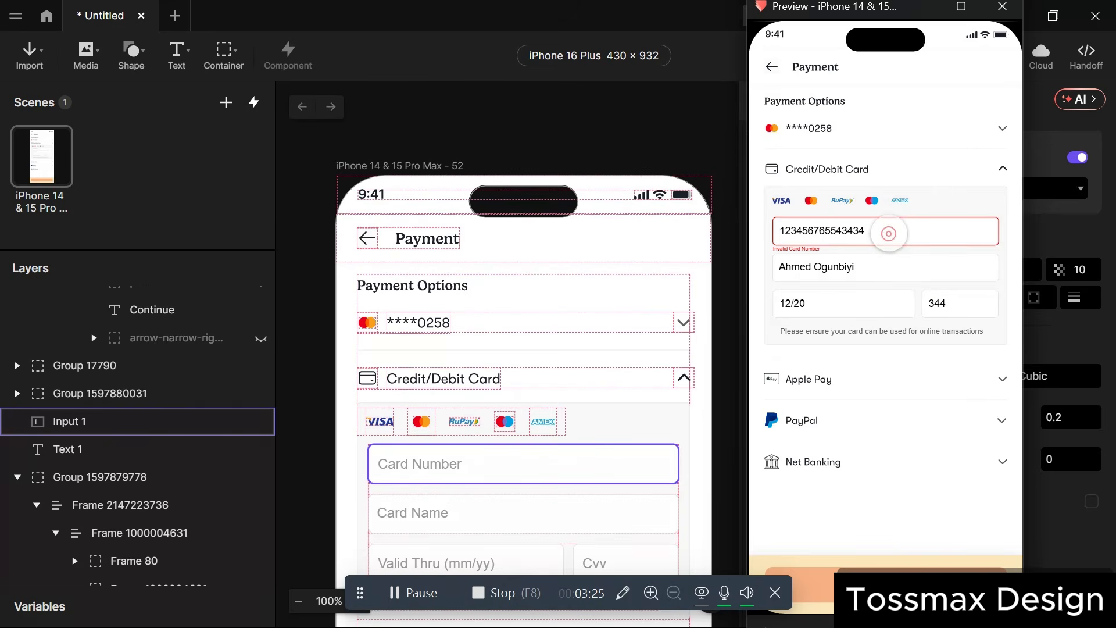
Append a sixteenth digit '6' to the card number, then select the card form group in the editor.
{"action": "left_click", "coordinate": [889, 233]}
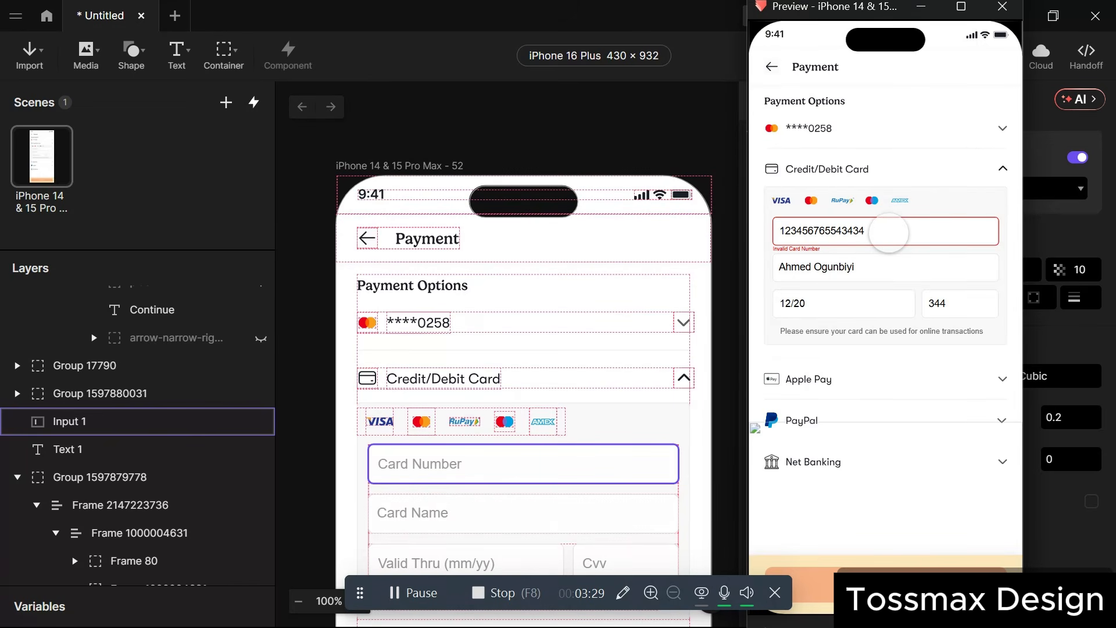
{"action": "type", "text": "6"}
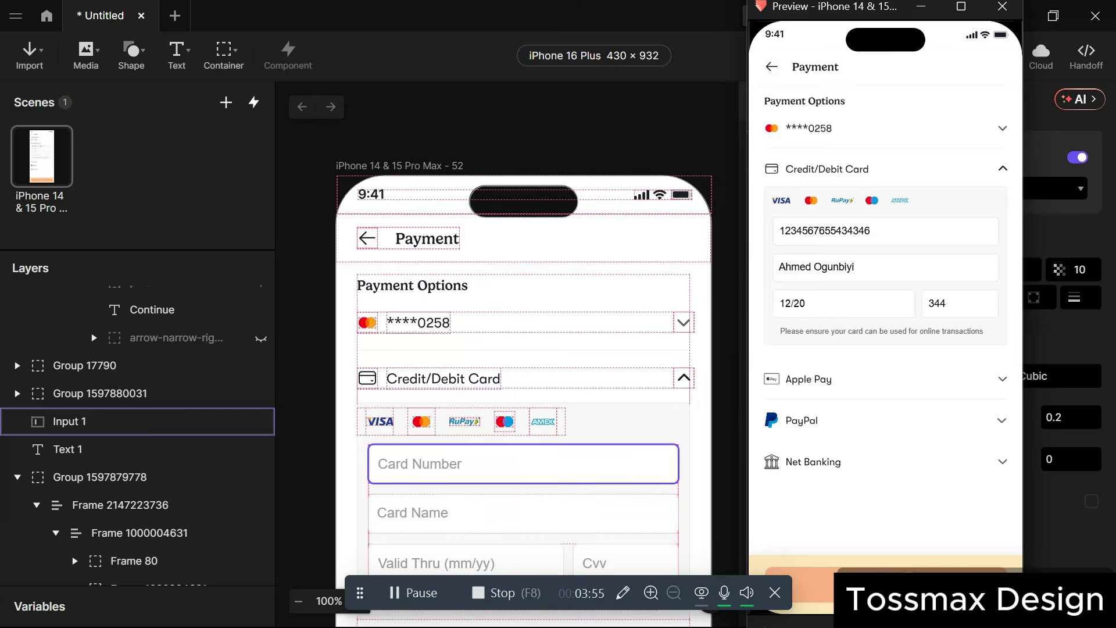
{"action": "left_click", "coordinate": [605, 417]}
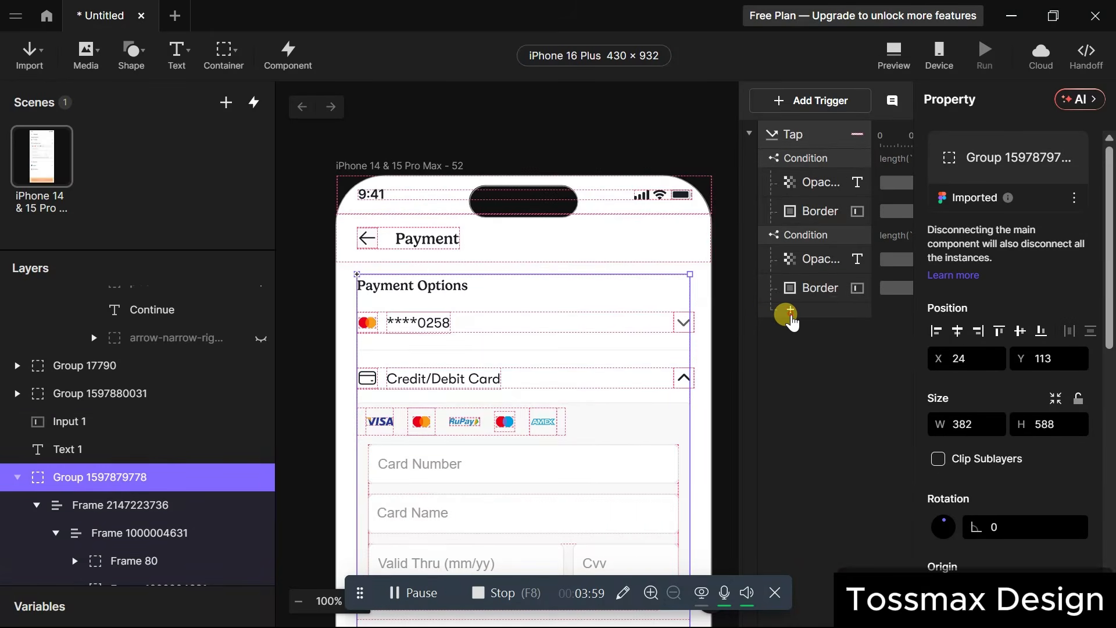
Add an Opacity response under the valid condition, deleting a mistakenly added Color response.
{"action": "left_click", "coordinate": [790, 315]}
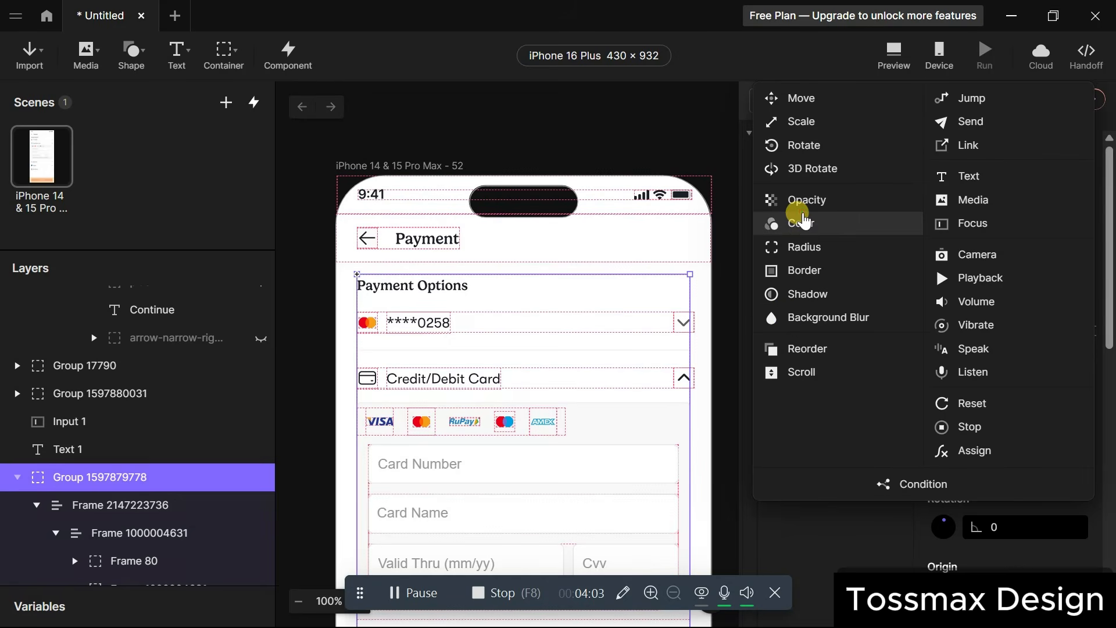
{"action": "left_click", "coordinate": [801, 221]}
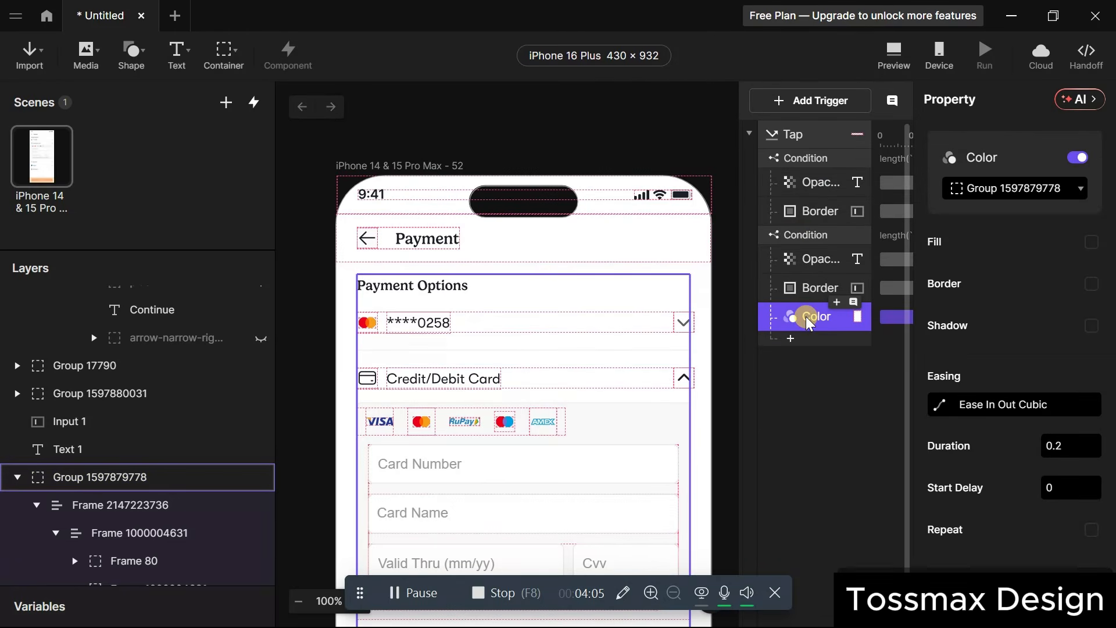
{"action": "key", "text": "Delete"}
{"action": "left_click", "coordinate": [791, 310]}
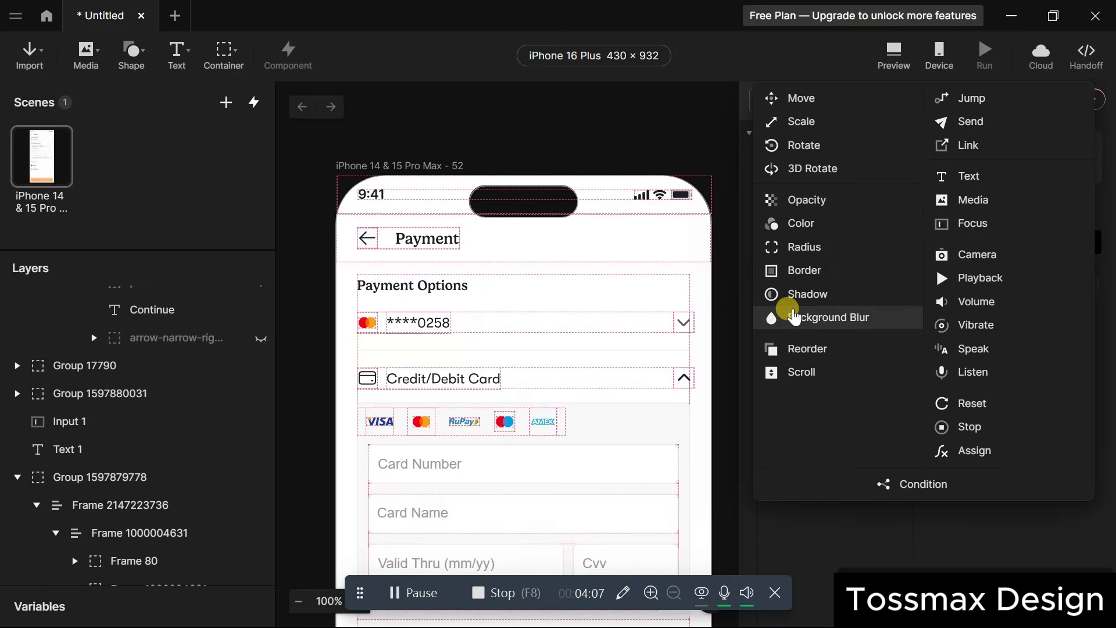
{"action": "left_click", "coordinate": [806, 204]}
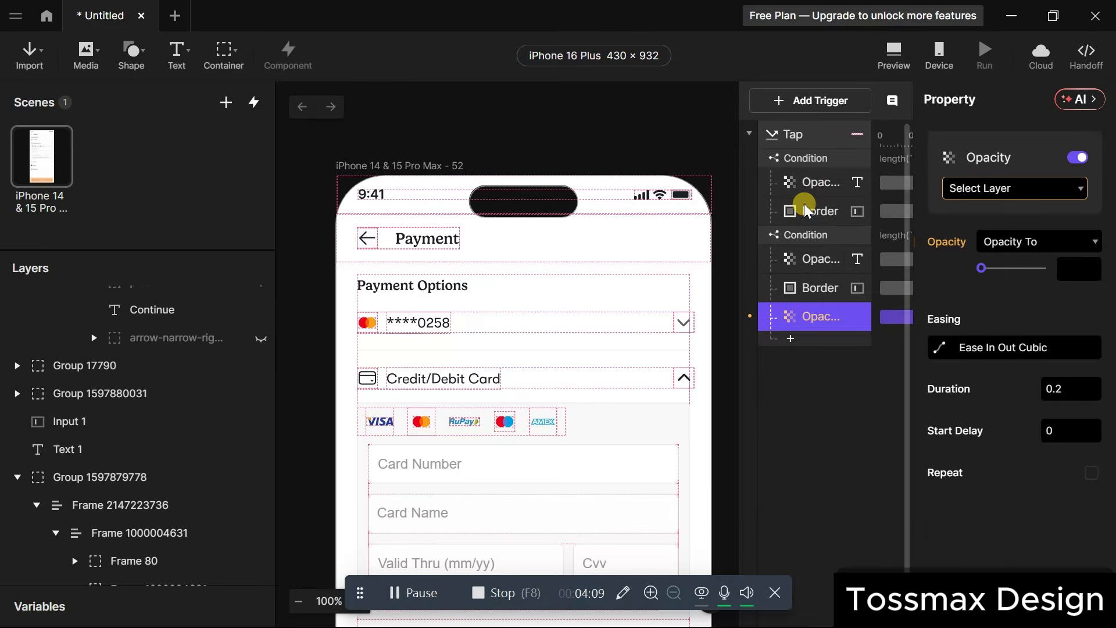
Target the Payment Button with opacity 100 and launch the prototype preview.
{"action": "left_click", "coordinate": [999, 189]}
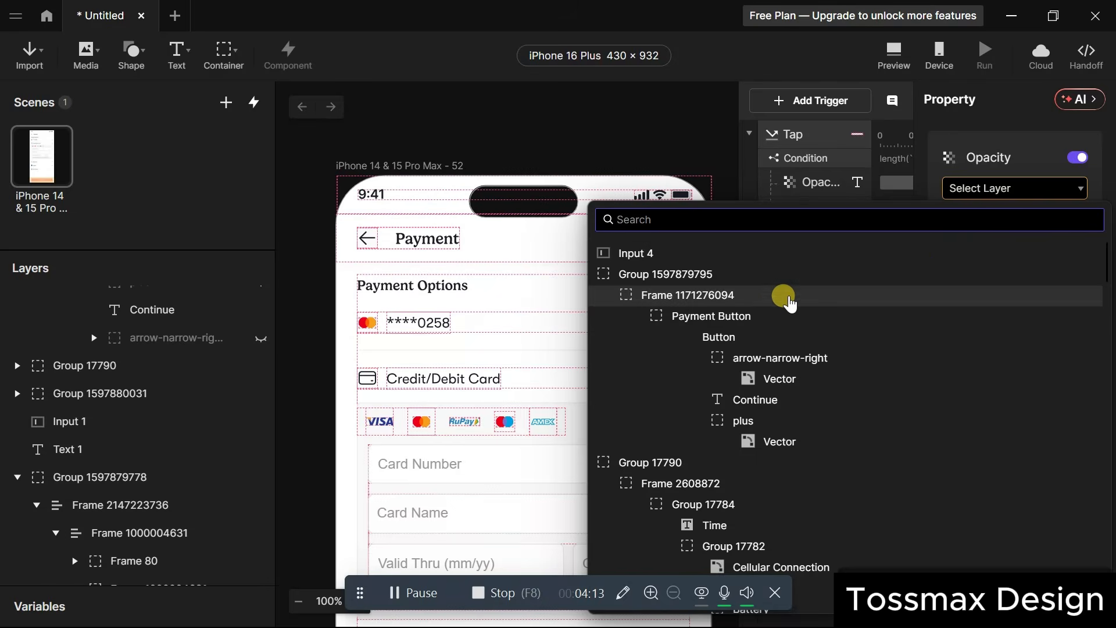
{"action": "left_click", "coordinate": [772, 316]}
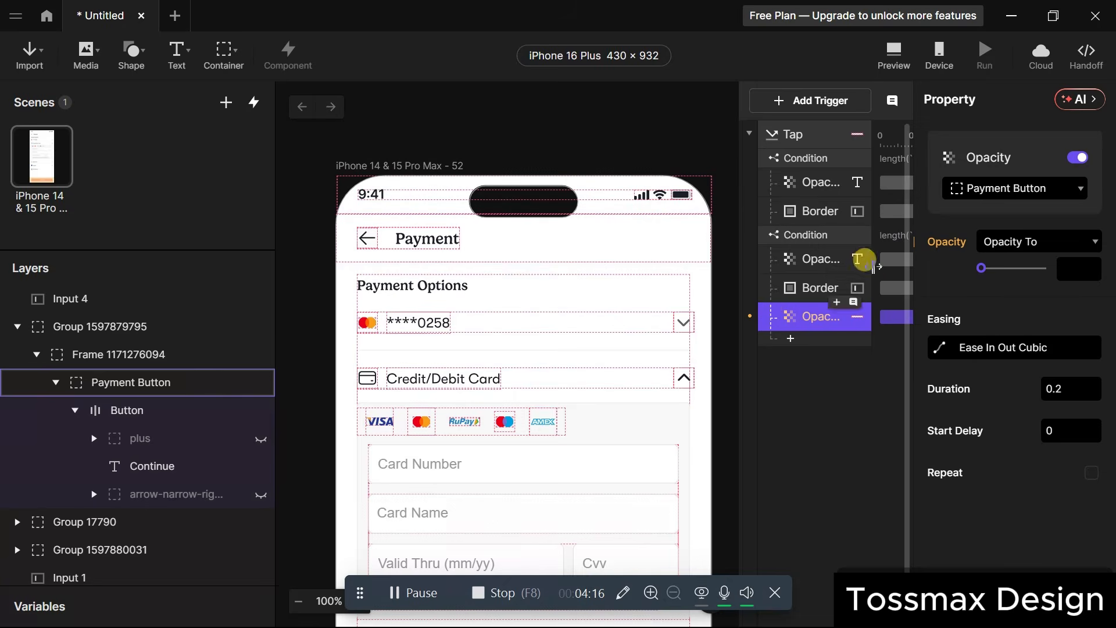
{"action": "scroll", "coordinate": [518, 438], "scroll_direction": "down", "scroll_amount": 8}
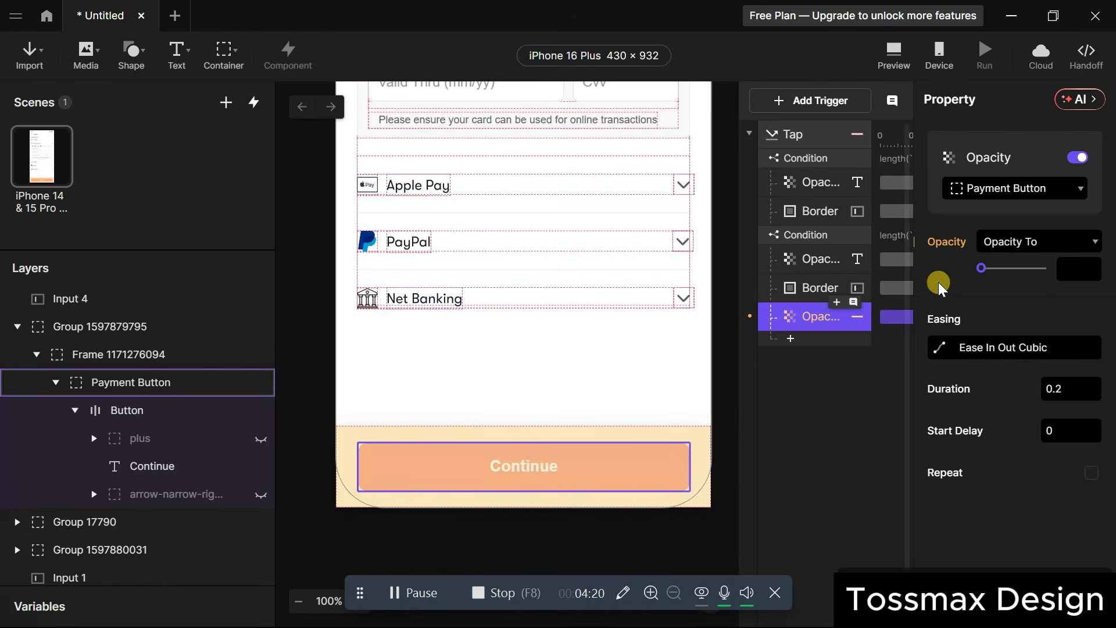
{"action": "left_click", "coordinate": [995, 268]}
{"action": "left_click_drag", "start_coordinate": [1032, 276], "coordinate": [1055, 266]}
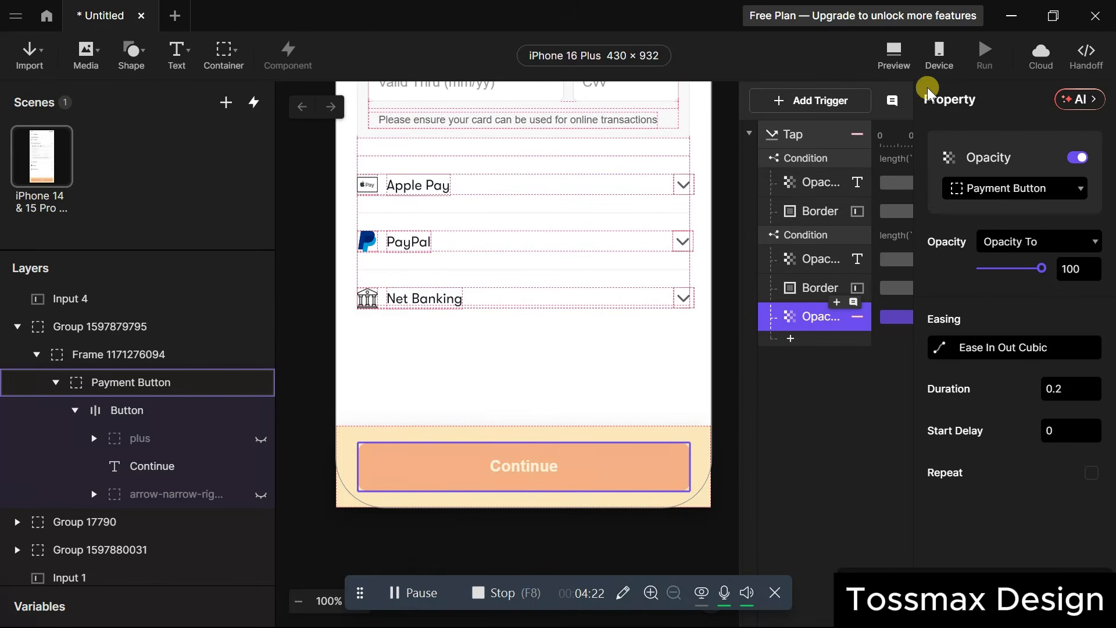
{"action": "left_click", "coordinate": [894, 54]}
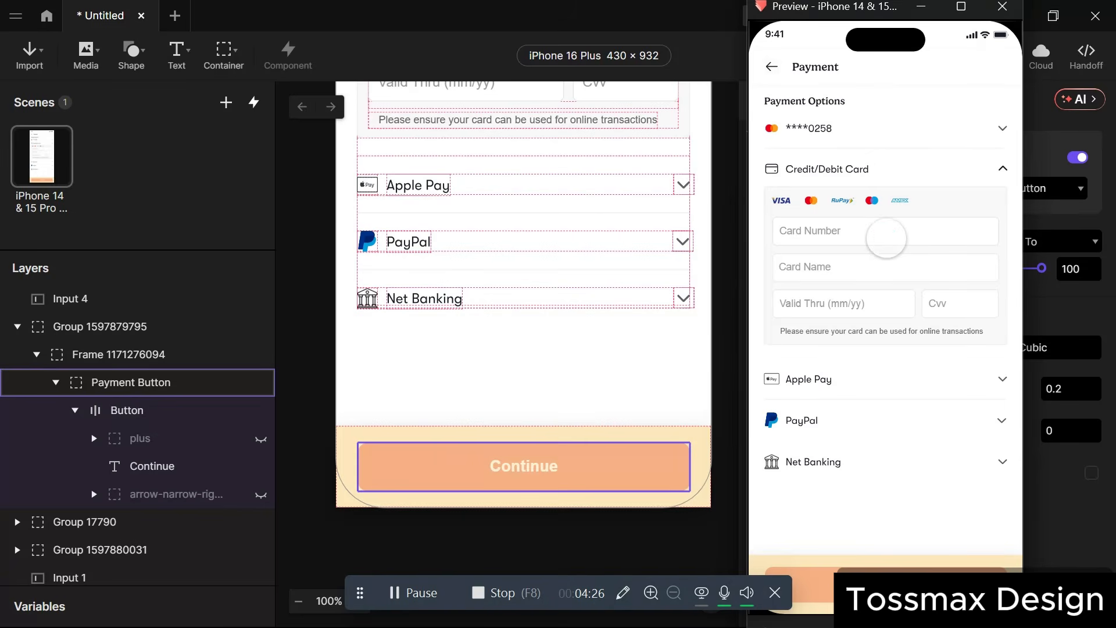
{"action": "left_click", "coordinate": [885, 238]}
{"action": "type", "text": "1324"}
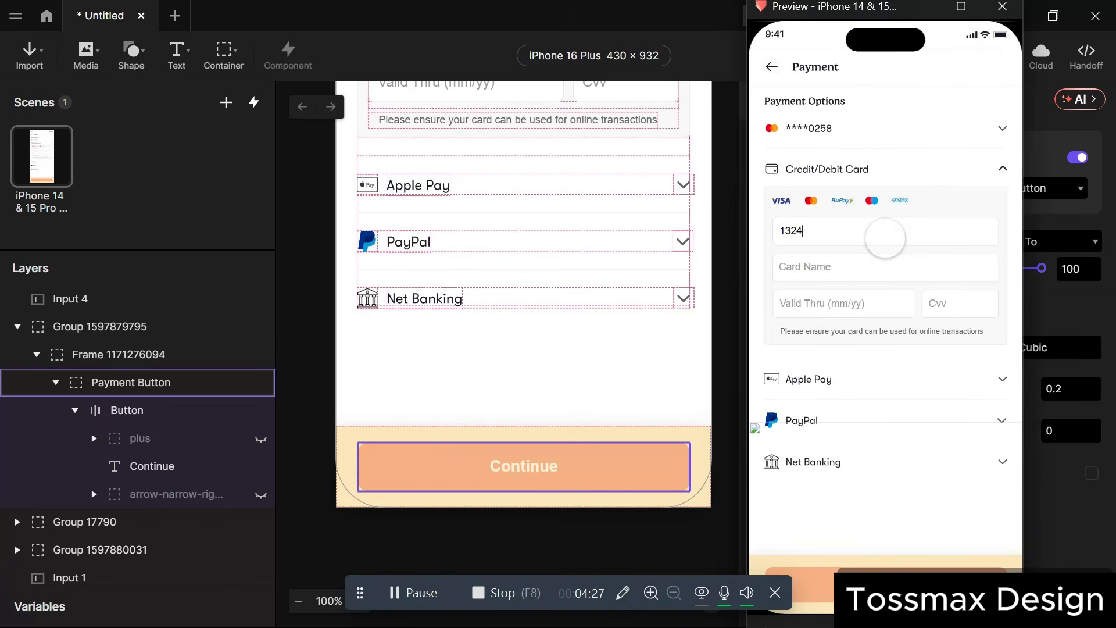
{"action": "key", "text": "BackSpace"}
{"action": "key", "text": "BackSpace"}
{"action": "key", "text": "BackSpace"}
{"action": "key", "text": "BackSpace"}
{"action": "type", "text": "56542323233444343"}
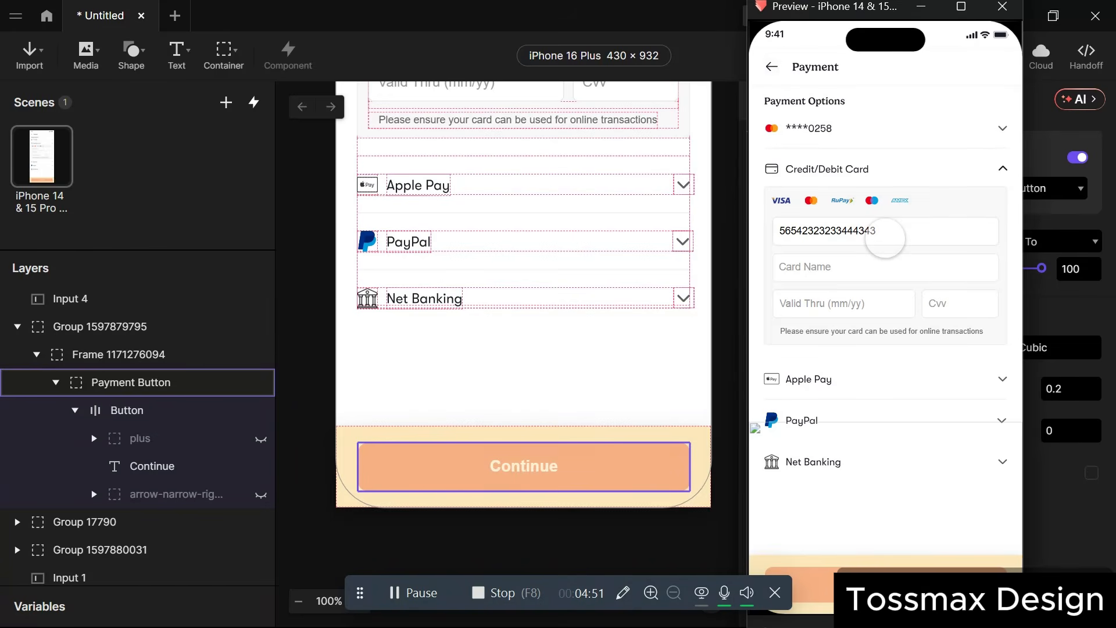
{"action": "key", "text": "BackSpace"}
{"action": "key", "text": "BackSpace"}
{"action": "key", "text": "BackSpace"}
{"action": "key", "text": "BackSpace"}
{"action": "key", "text": "BackSpace"}
{"action": "key", "text": "BackSpace"}
{"action": "key", "text": "BackSpace"}
{"action": "key", "text": "BackSpace"}
{"action": "key", "text": "BackSpace"}
{"action": "key", "text": "BackSpace"}
{"action": "key", "text": "BackSpace"}
{"action": "key", "text": "BackSpace"}
{"action": "key", "text": "BackSpace"}
{"action": "key", "text": "BackSpace"}
{"action": "key", "text": "BackSpace"}
{"action": "key", "text": "BackSpace"}
{"action": "key", "text": "BackSpace"}
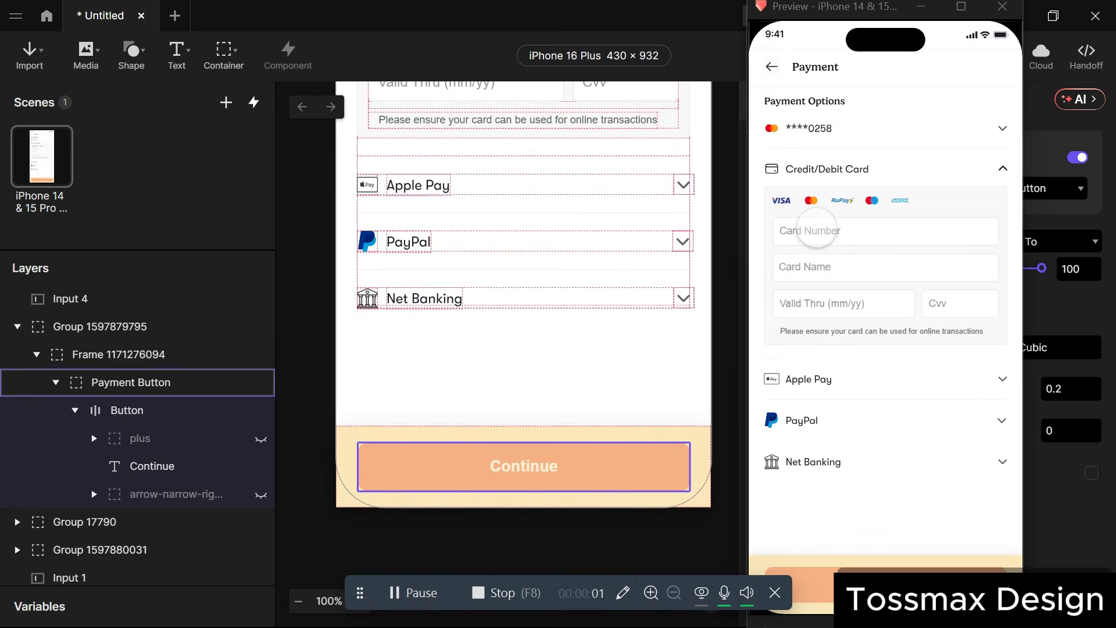
Fill the preview form with a 15-digit card number, the cardholder's name, expiry date and CVV.
{"action": "left_click", "coordinate": [817, 230]}
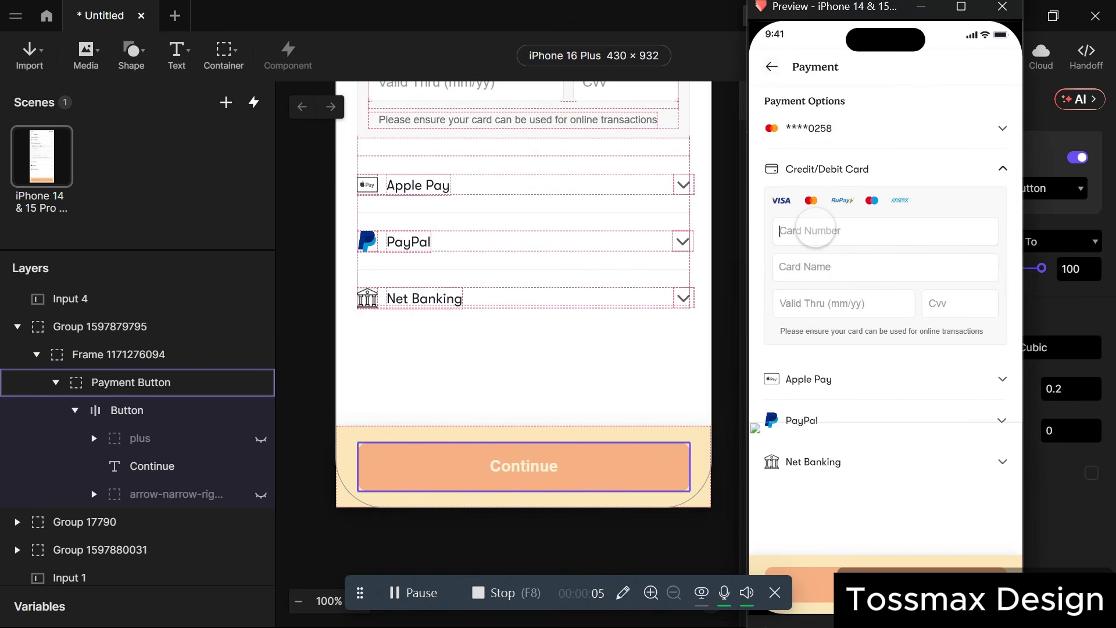
{"action": "type", "text": "123456743562356"}
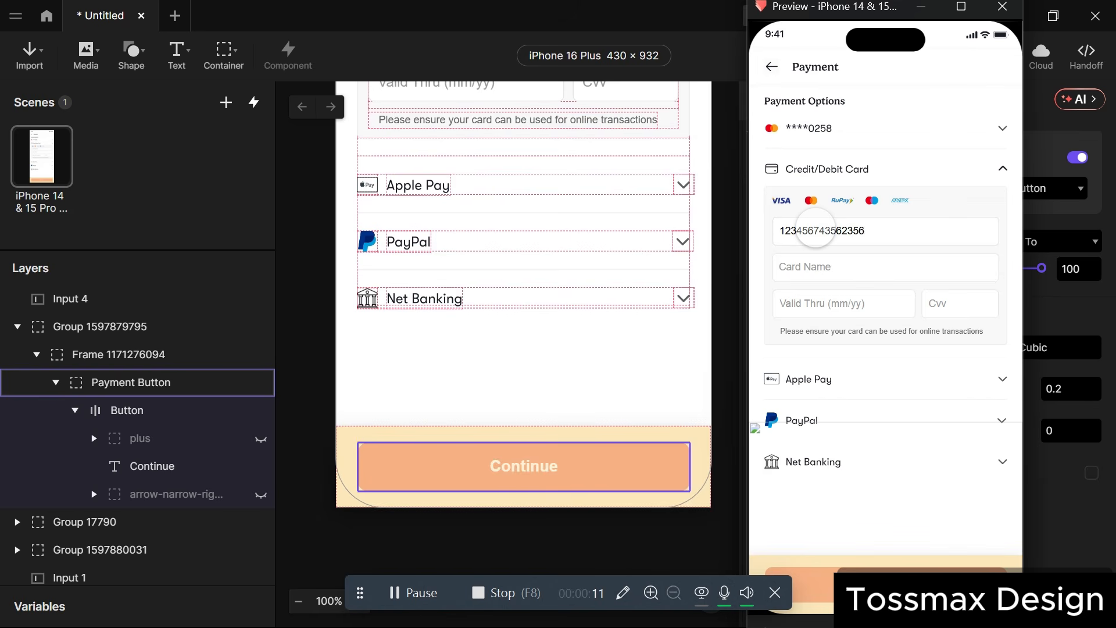
{"action": "left_click", "coordinate": [830, 282]}
{"action": "left_click", "coordinate": [825, 272]}
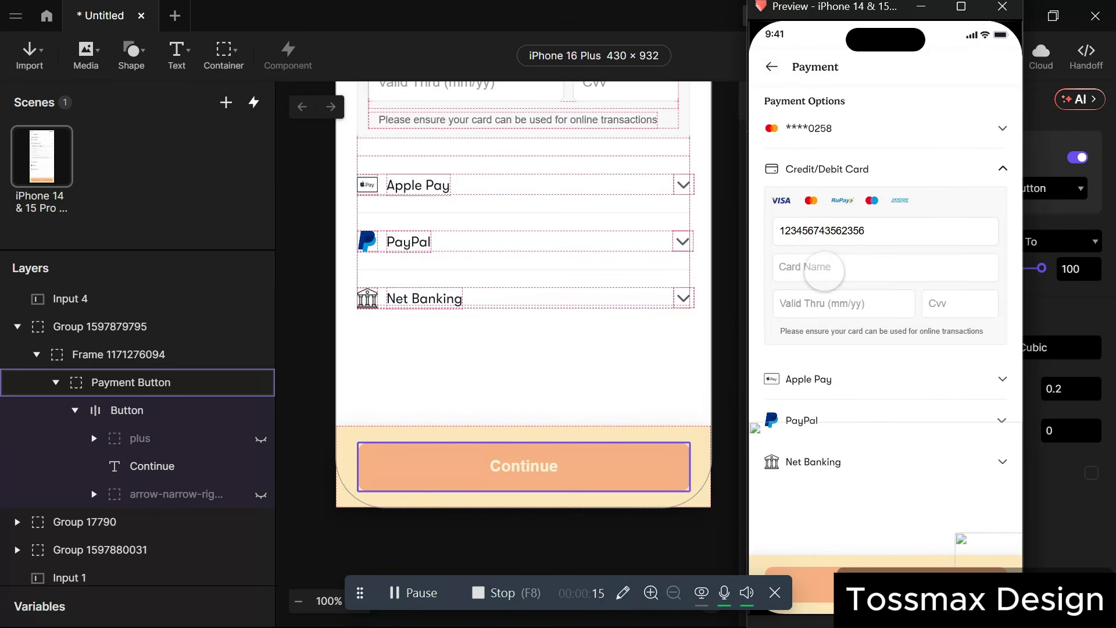
{"action": "left_click", "coordinate": [823, 295]}
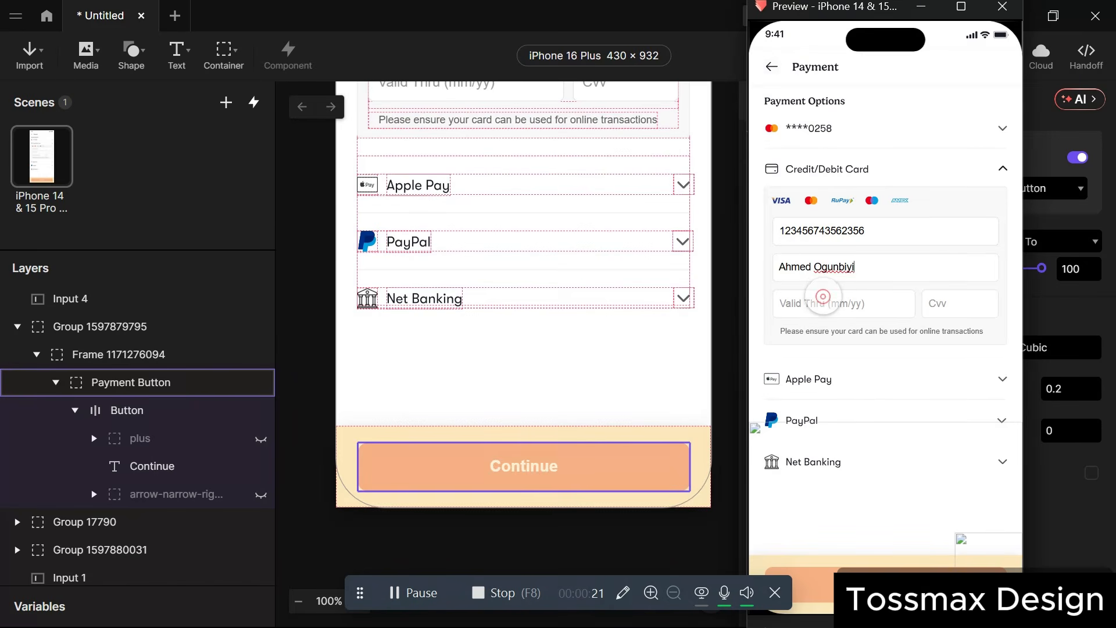
{"action": "type", "text": "12/30"}
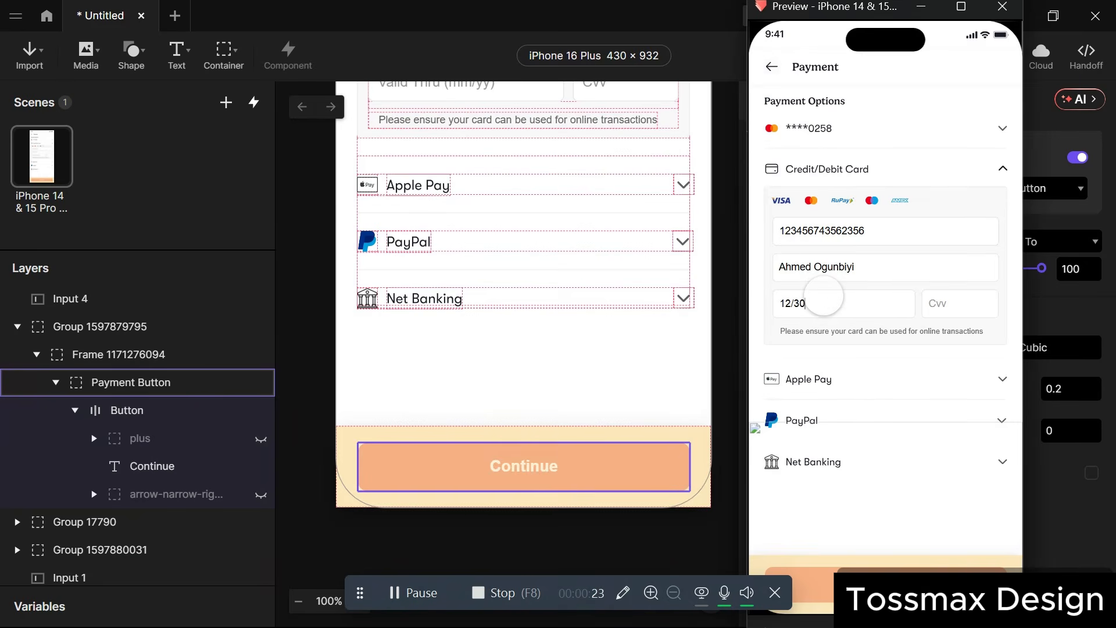
{"action": "key", "text": "Tab"}
{"action": "type", "text": "565"}
Submit to see the invalid-number error, append a '7' to the card number, and submit again.
{"action": "left_click", "coordinate": [872, 583]}
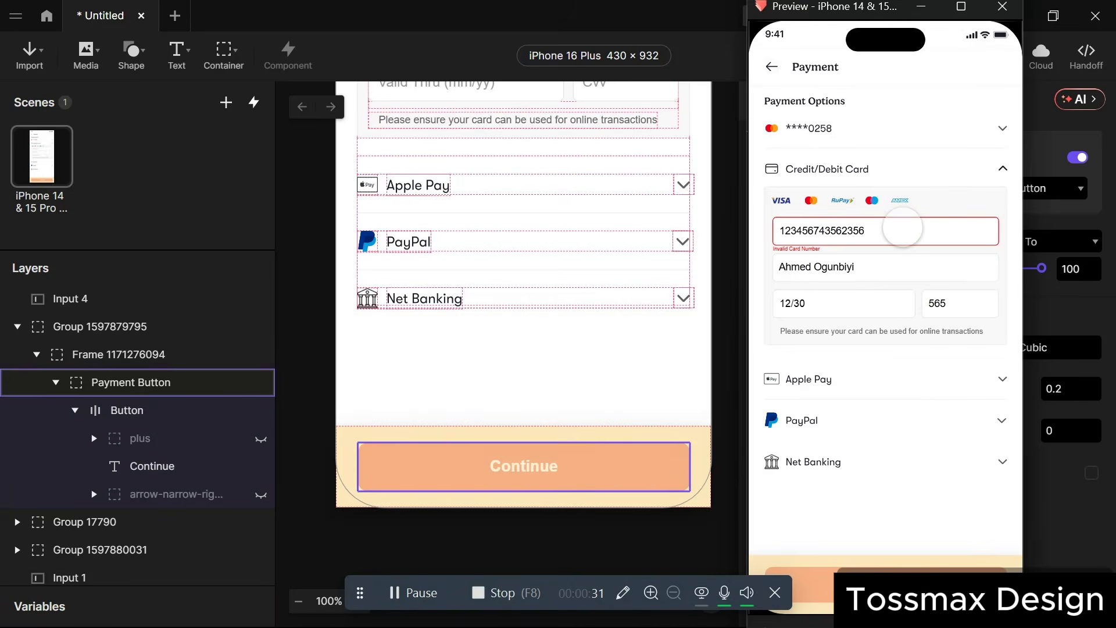
{"action": "left_click", "coordinate": [902, 227]}
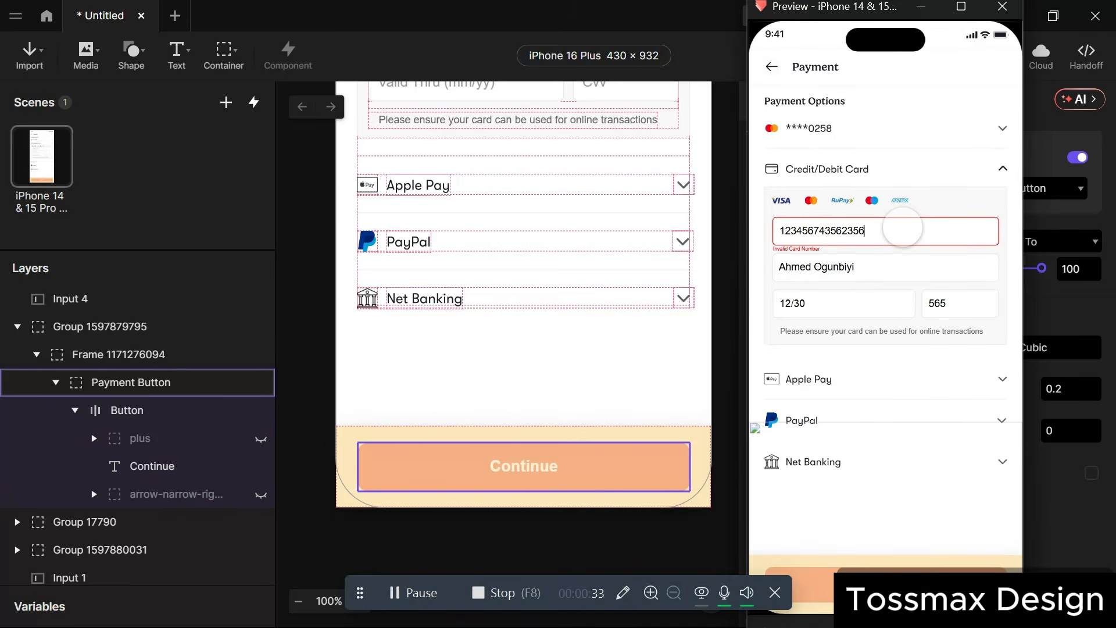
{"action": "type", "text": "7"}
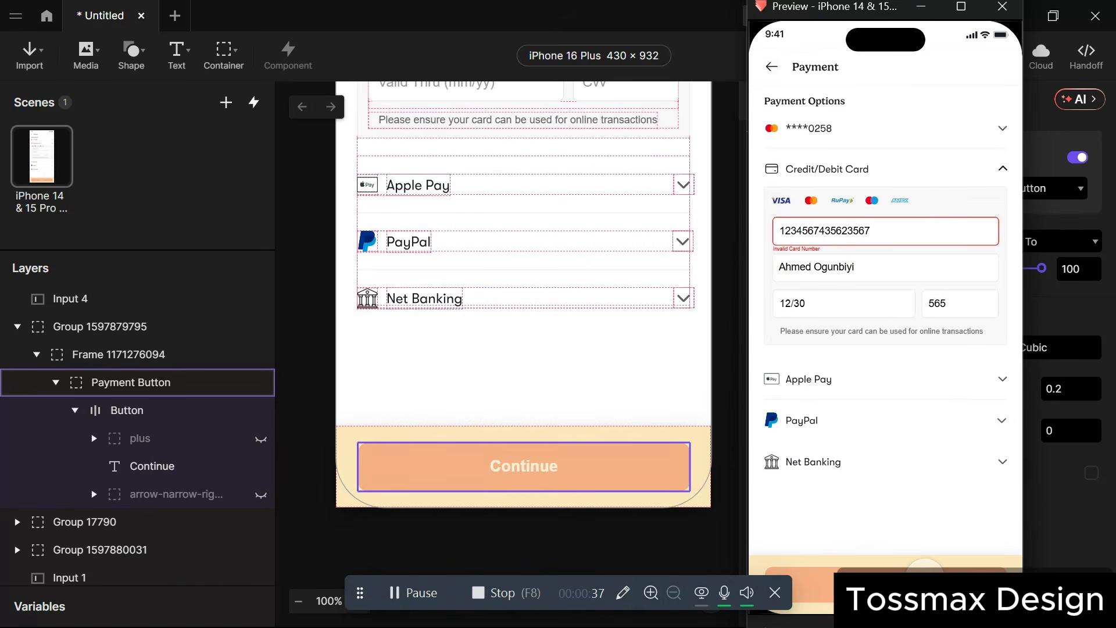
{"action": "left_click", "coordinate": [925, 566]}
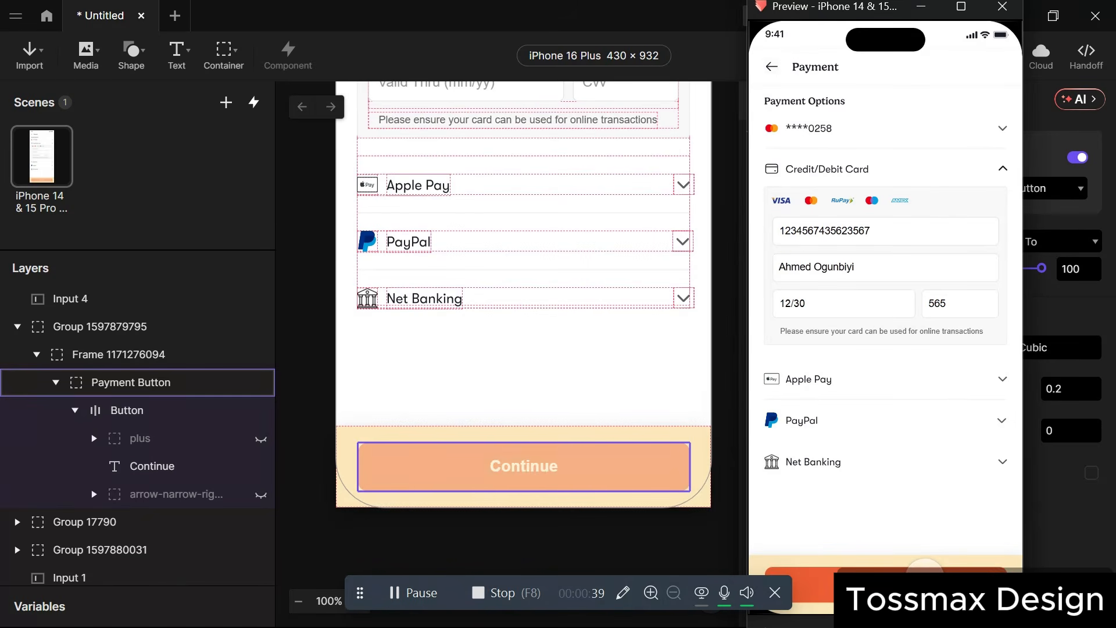